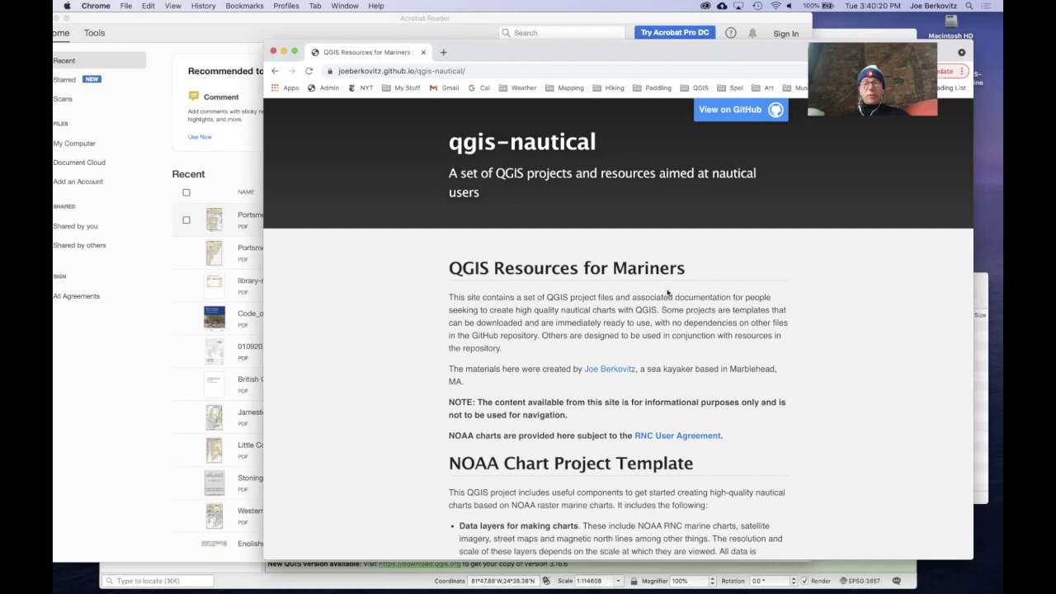
Step: Find the guide's section on getting and opening the template project, and switch to QGIS to view its start window
scroll(668, 292, down, 10)
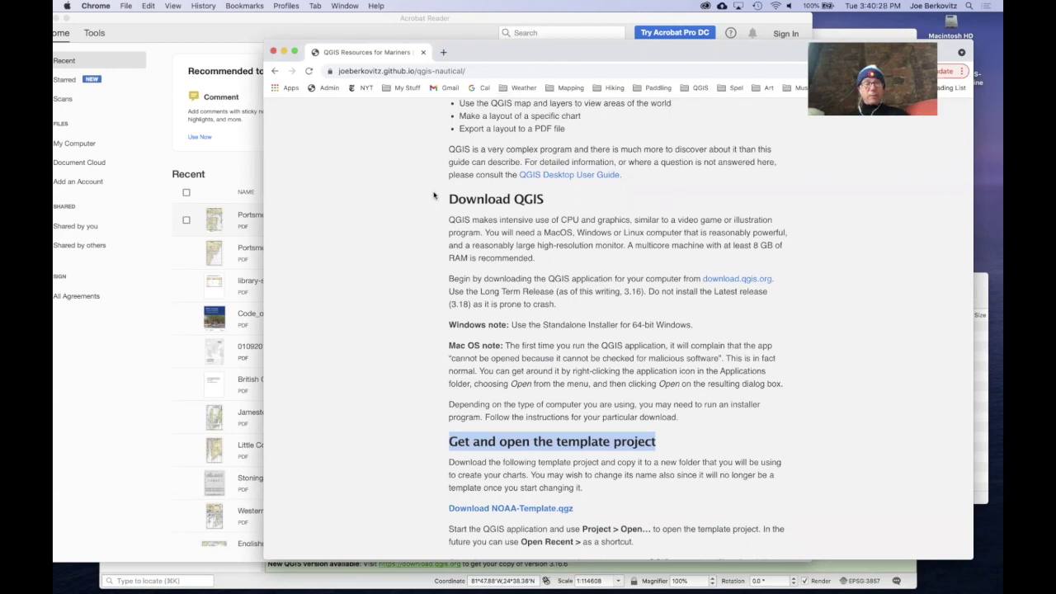
key(super+Tab)
key(super+Tab)
key(super+Tab)
key(super+Tab)
key(super+Tab)
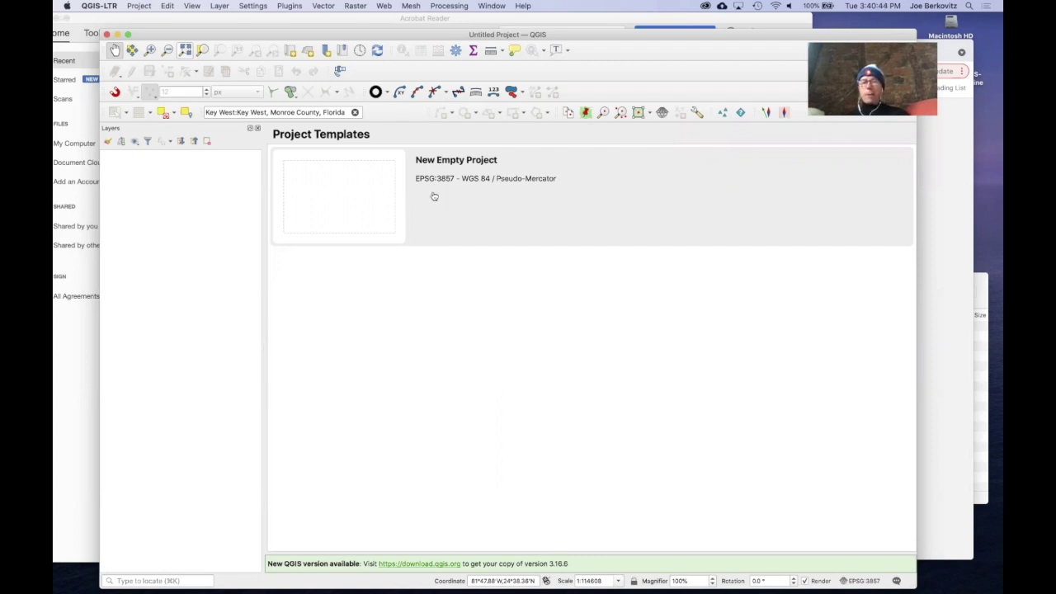
Step: Return to the guide in Chrome, download NOAA-Template.qgz and reveal the downloaded file in Finder
key(super+Tab)
scroll(501, 338, down, 8)
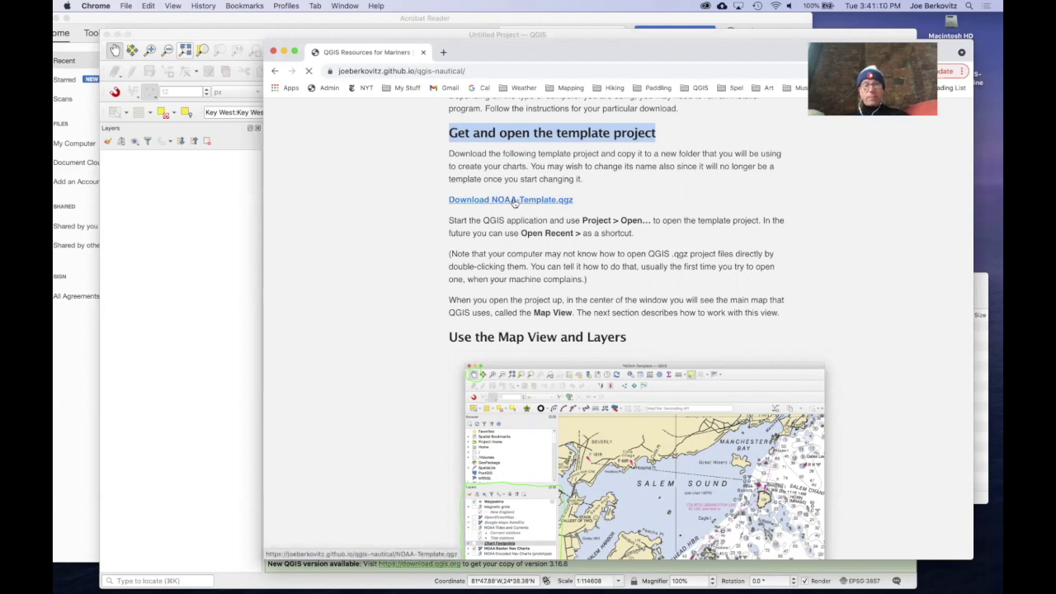
click(511, 201)
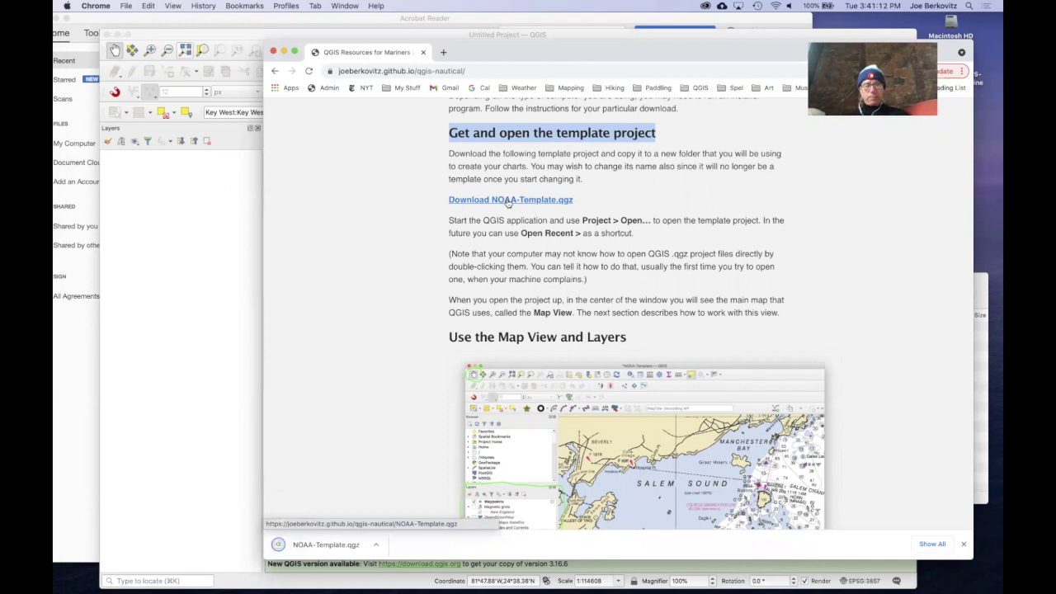
click(375, 547)
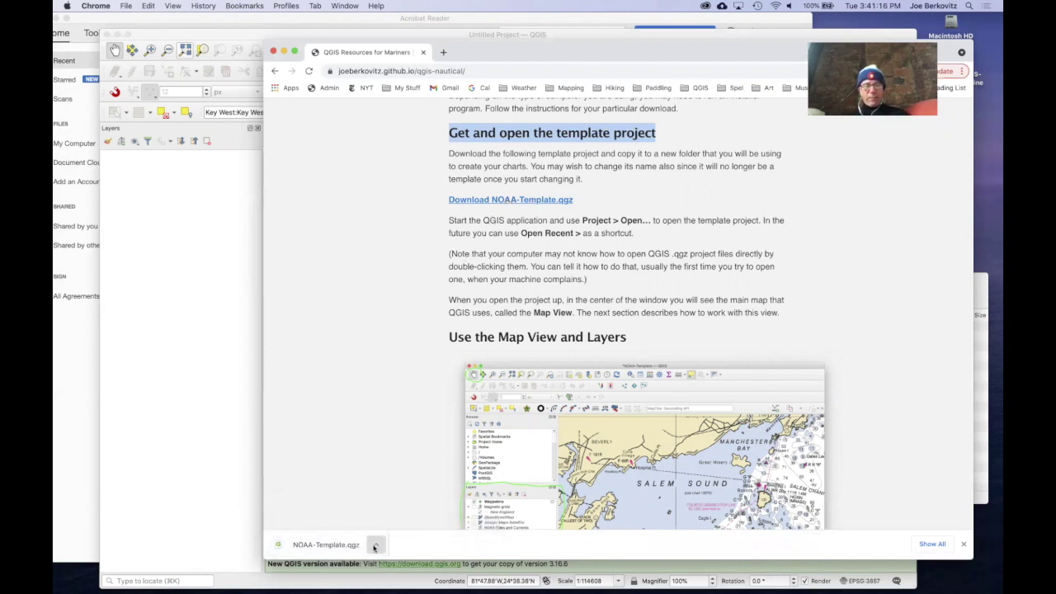
click(400, 569)
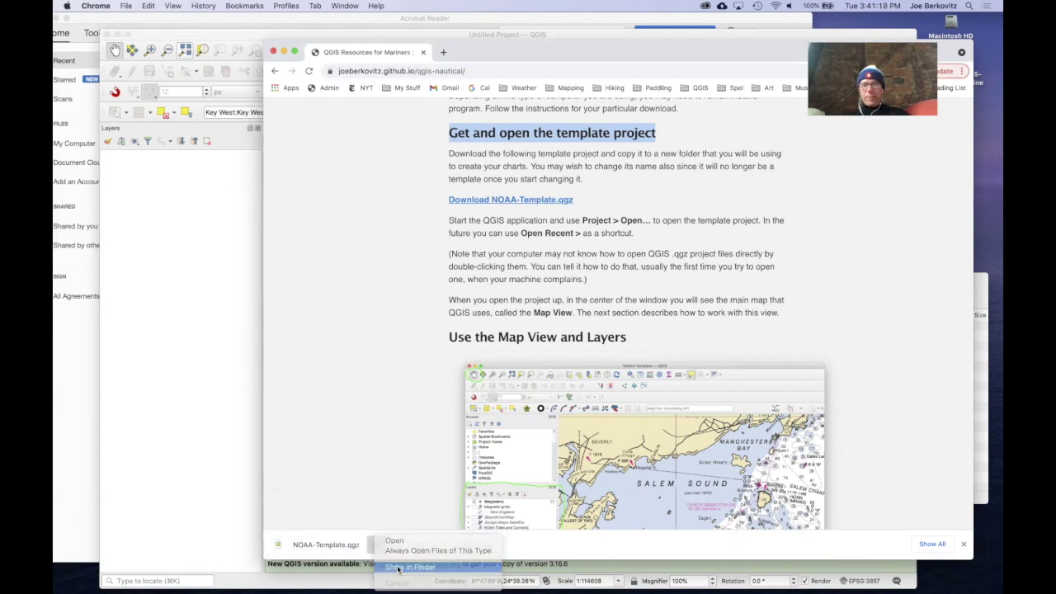
Step: Move NOAA-Template.qgz from the Downloads folder into the QGIS Demo folder
drag(734, 164, 684, 123)
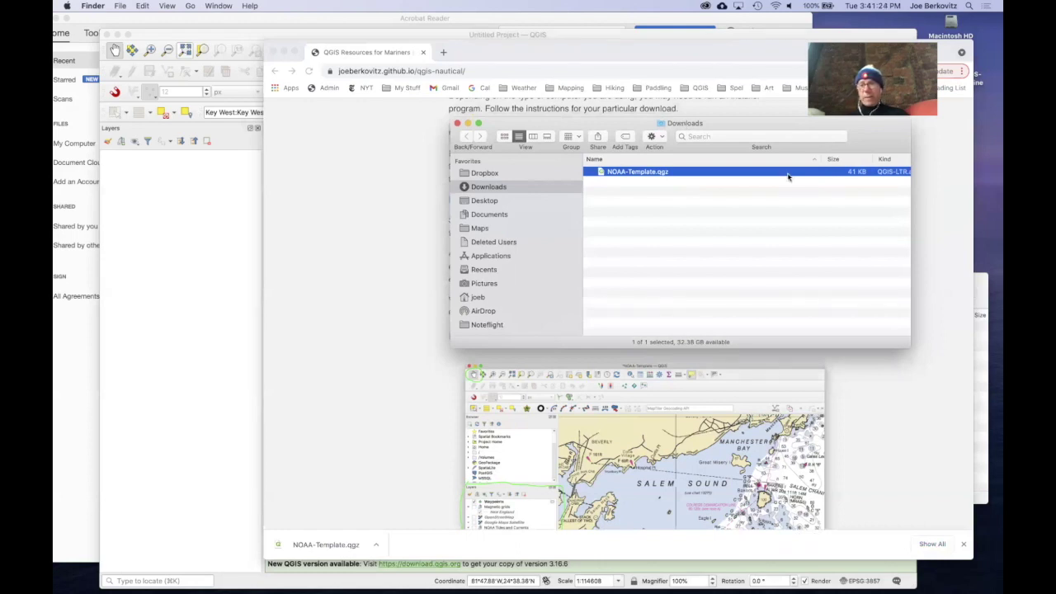
click(979, 356)
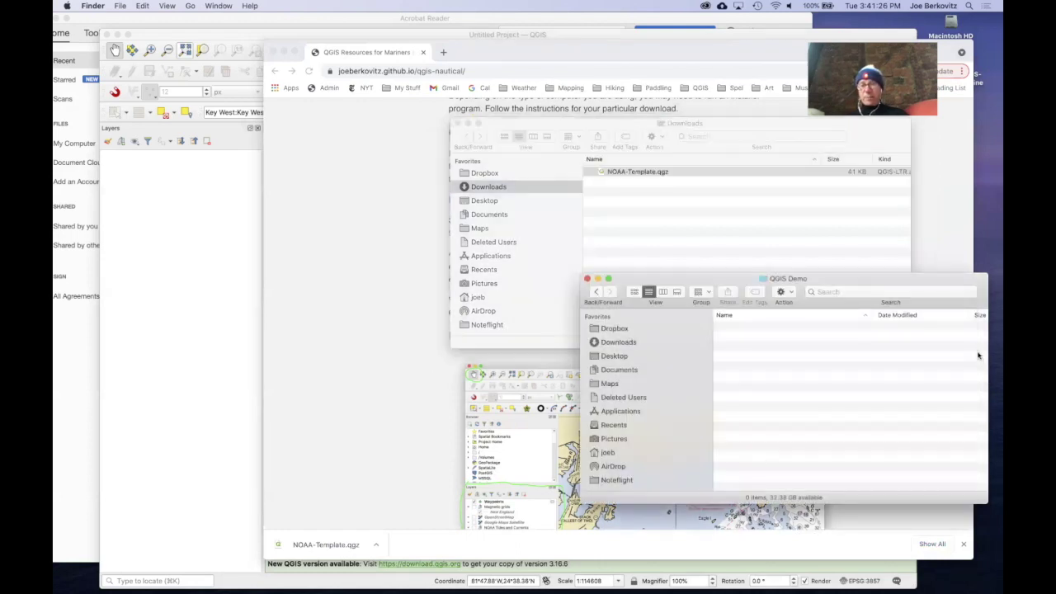
click(633, 171)
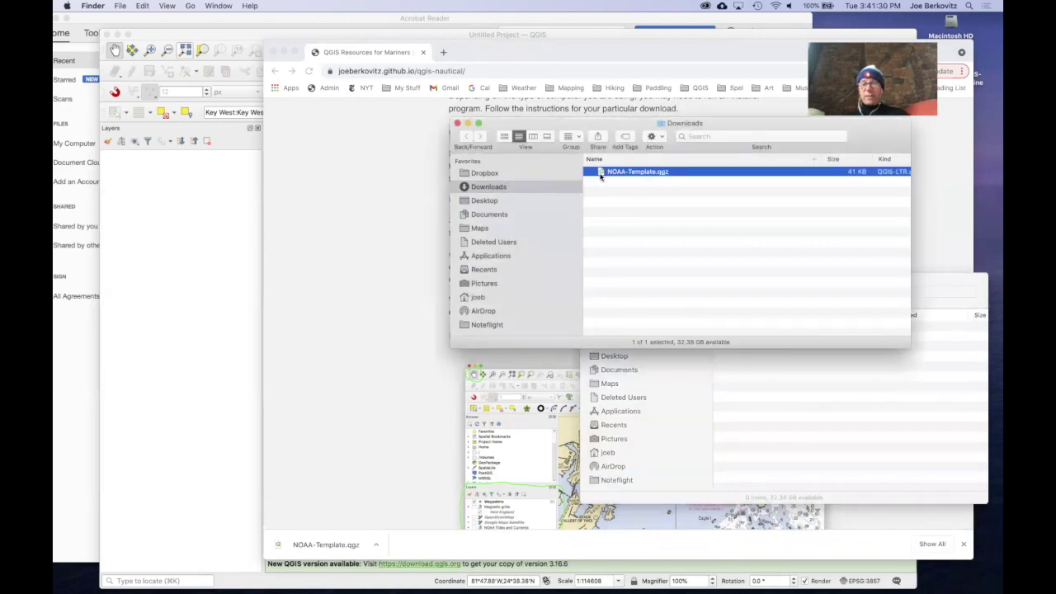
drag(600, 175, 718, 405)
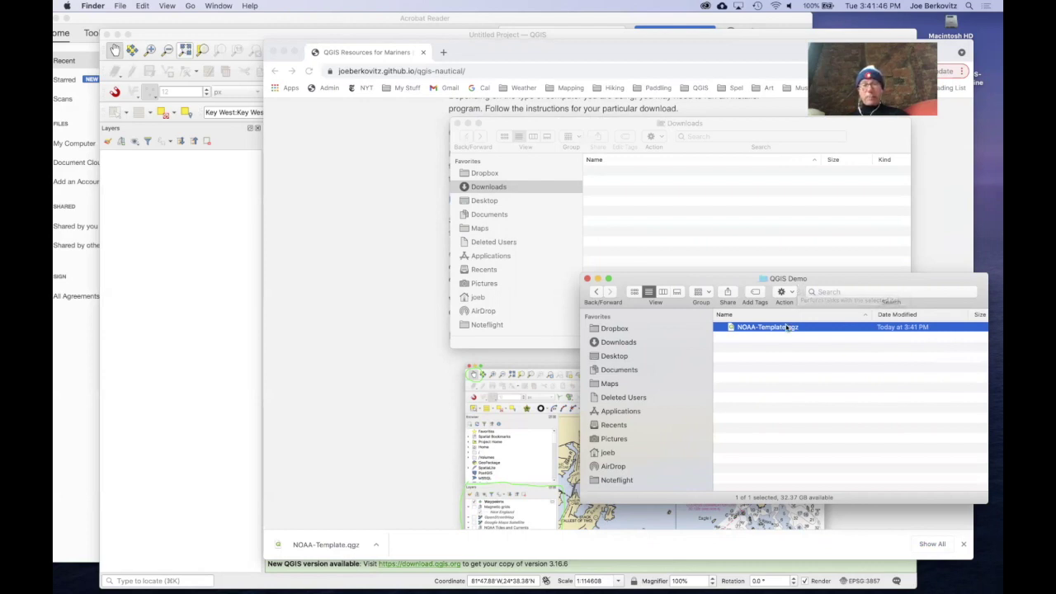
Step: Switch to QGIS and open the NOAA-Template.qgz project from the QGIS Demo folder
click(257, 45)
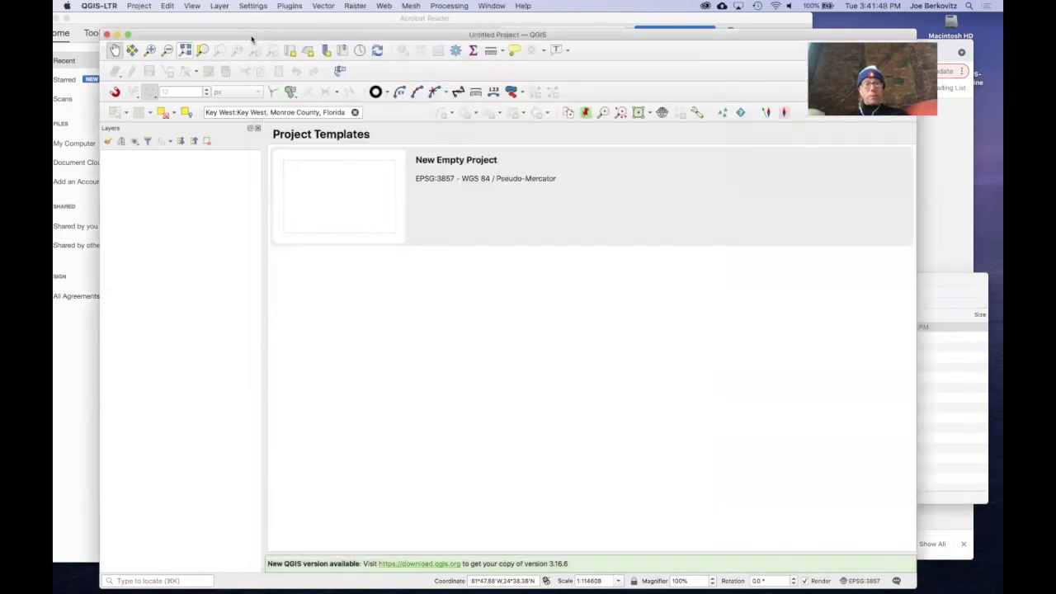
click(138, 6)
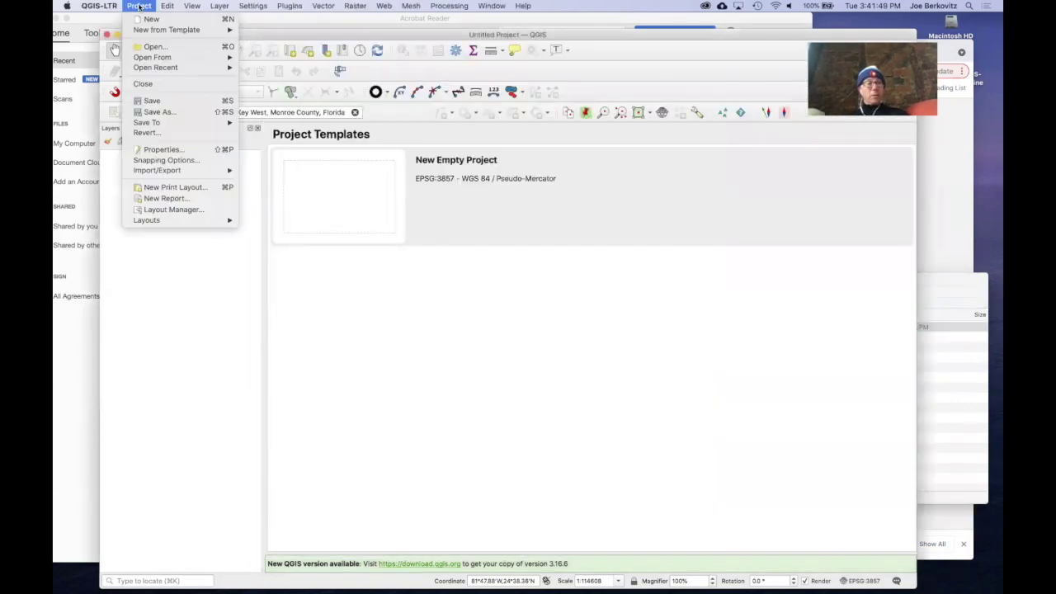
click(144, 48)
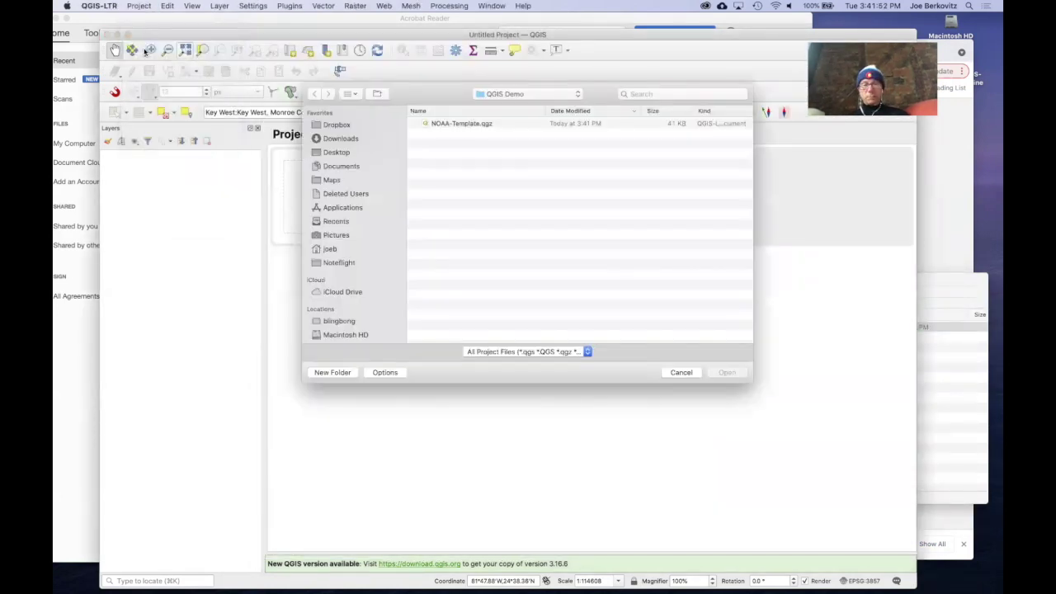
click(466, 125)
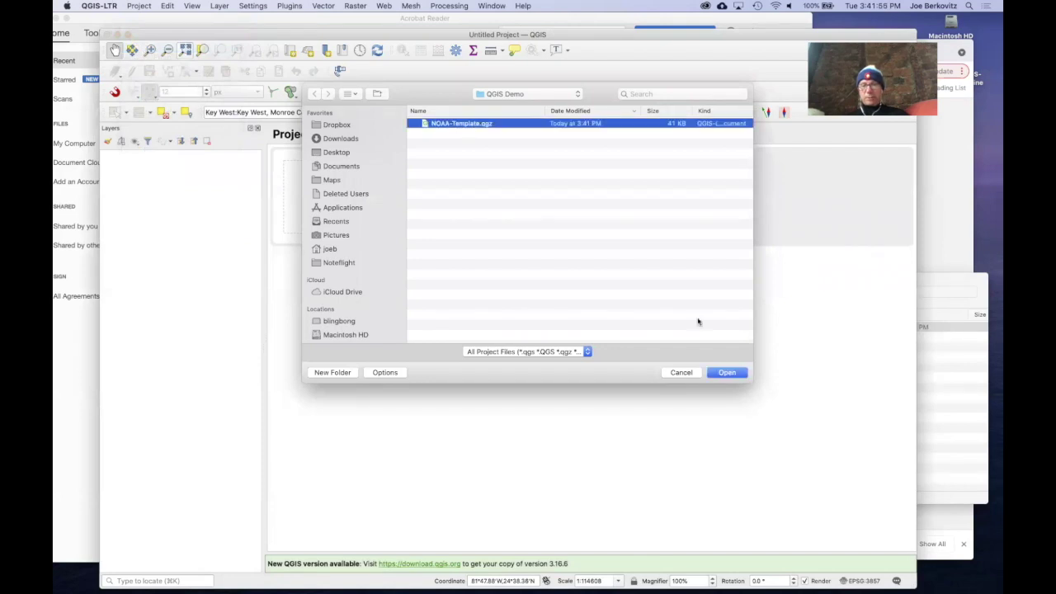
click(727, 372)
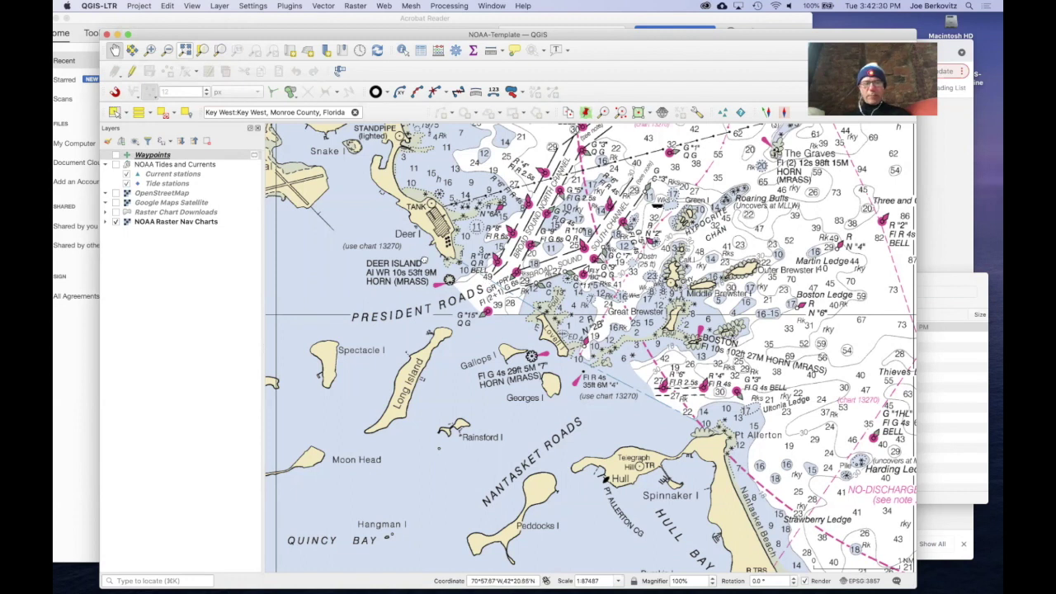
Step: Explore the nautical chart northward from Boston Harbor past Nahant and Marblehead to Salem Sound and Manchester Bay
drag(427, 262, 457, 271)
drag(439, 188, 441, 302)
drag(634, 270, 464, 284)
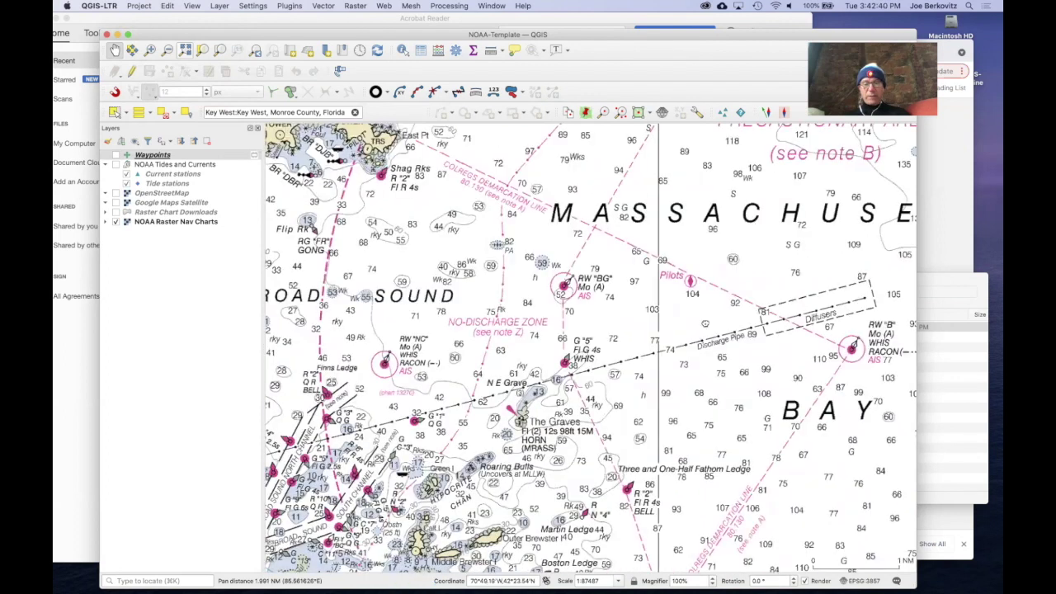
drag(706, 313, 696, 419)
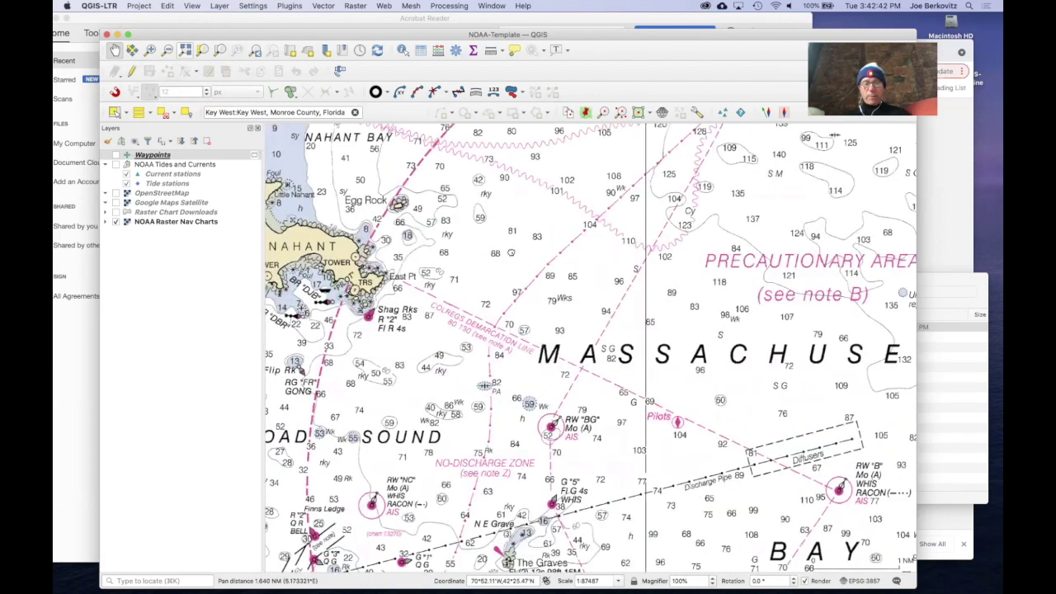
drag(536, 224, 680, 334)
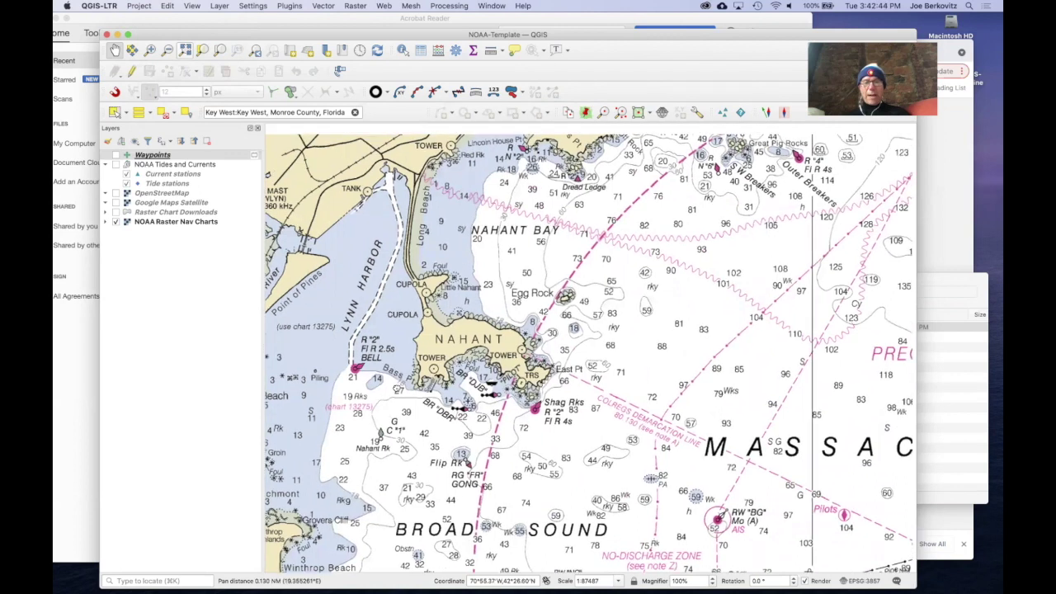
drag(479, 157, 371, 417)
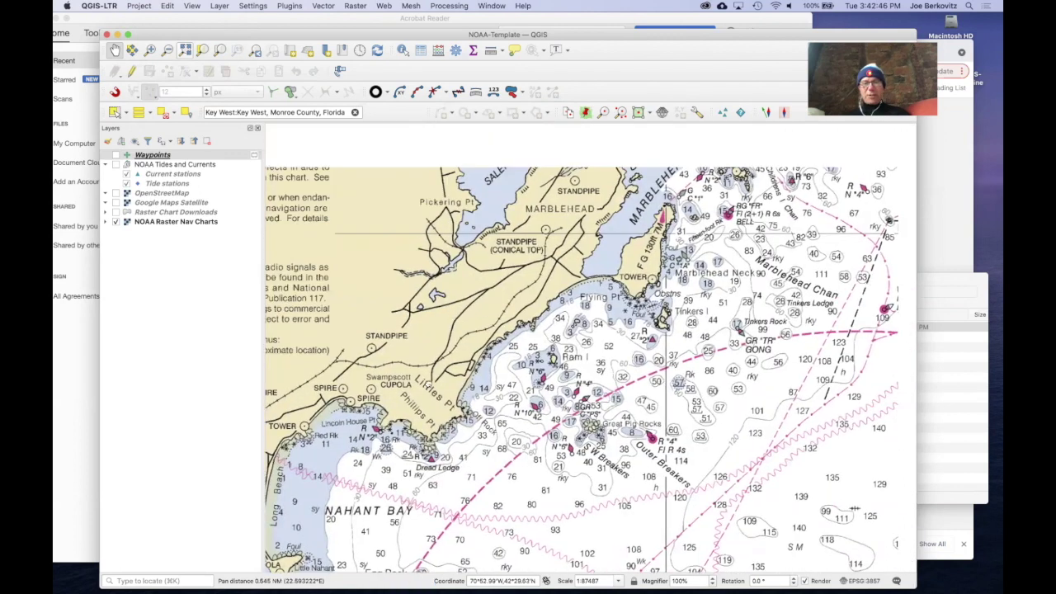
drag(414, 241, 410, 437)
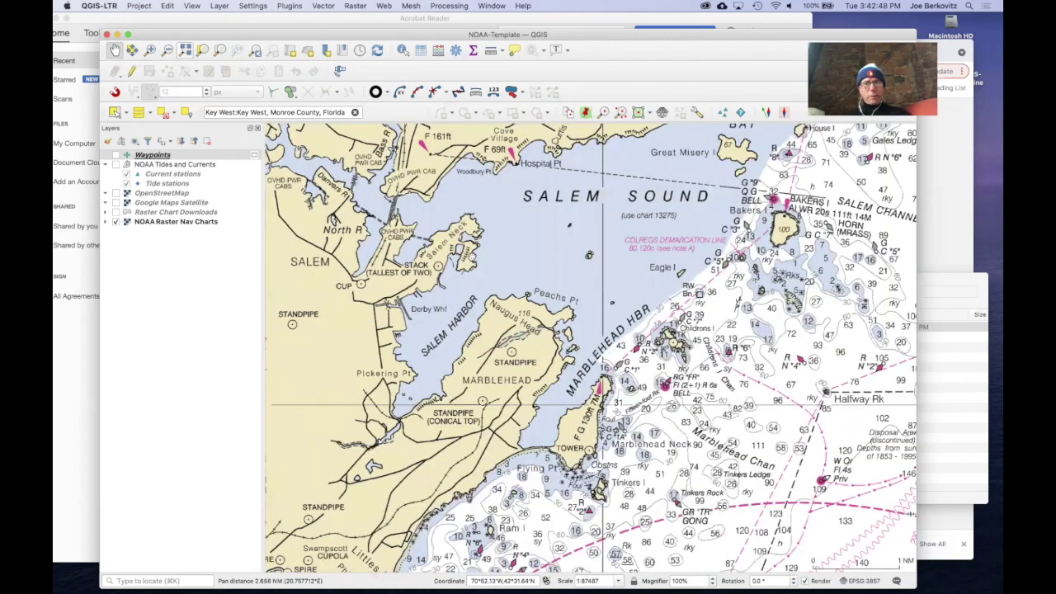
drag(604, 240, 558, 361)
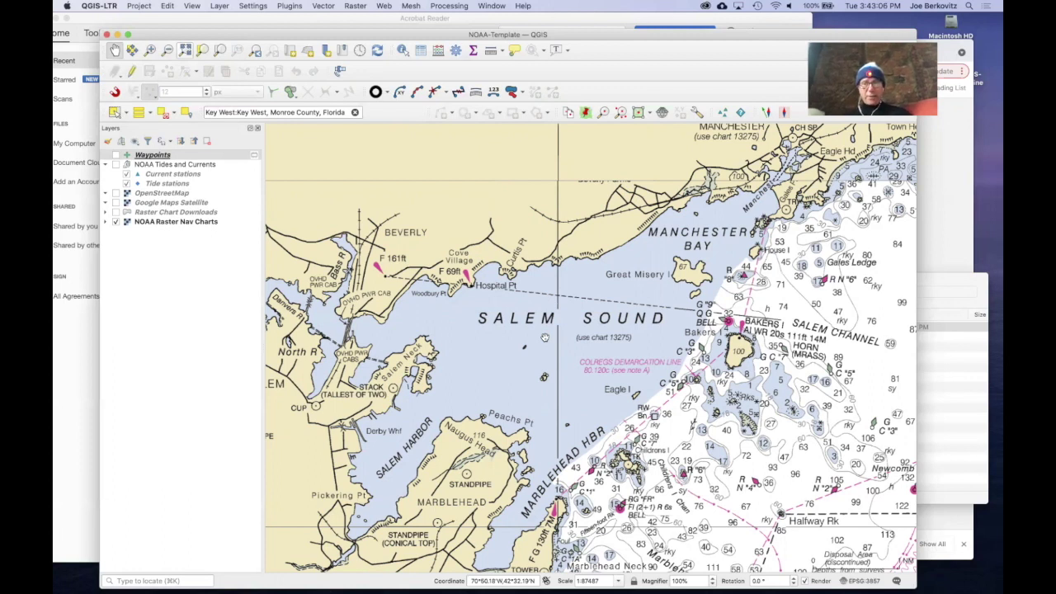
drag(544, 337, 466, 342)
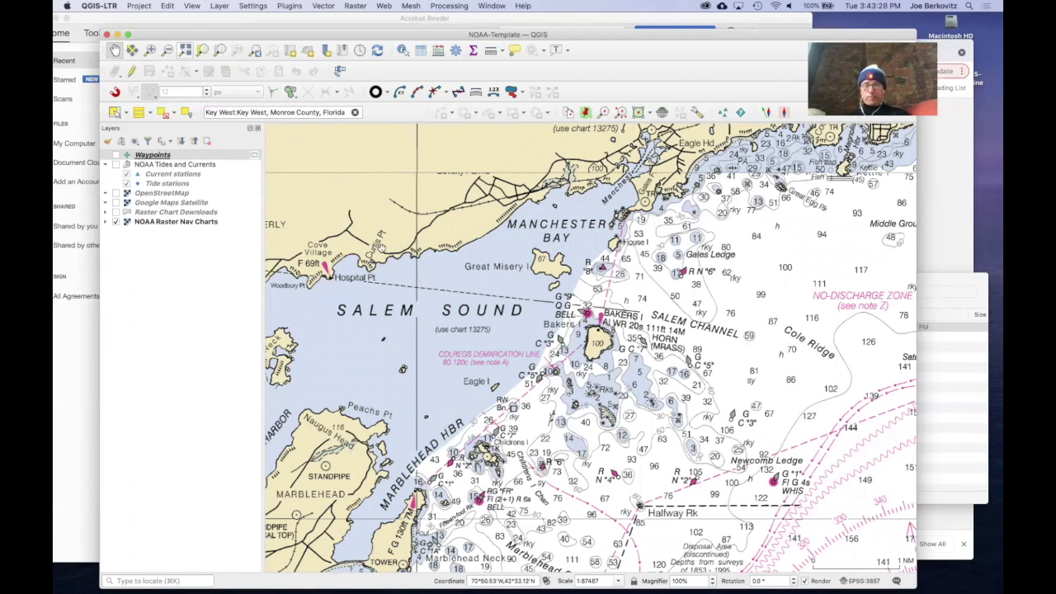
Step: Hide the NOAA Raster Nav Charts layer and show it again
click(151, 223)
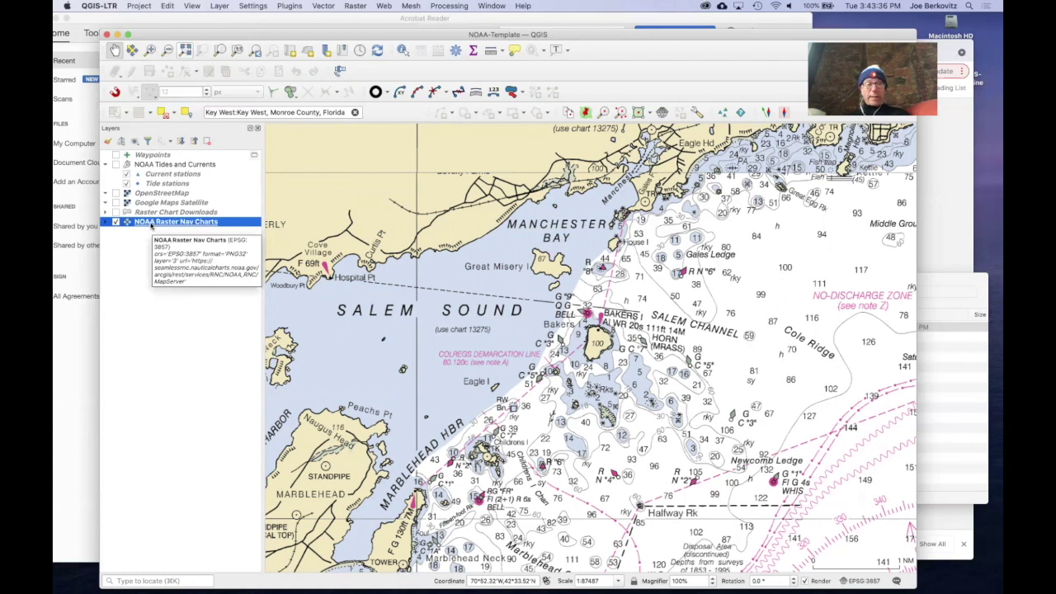
super+click(142, 224)
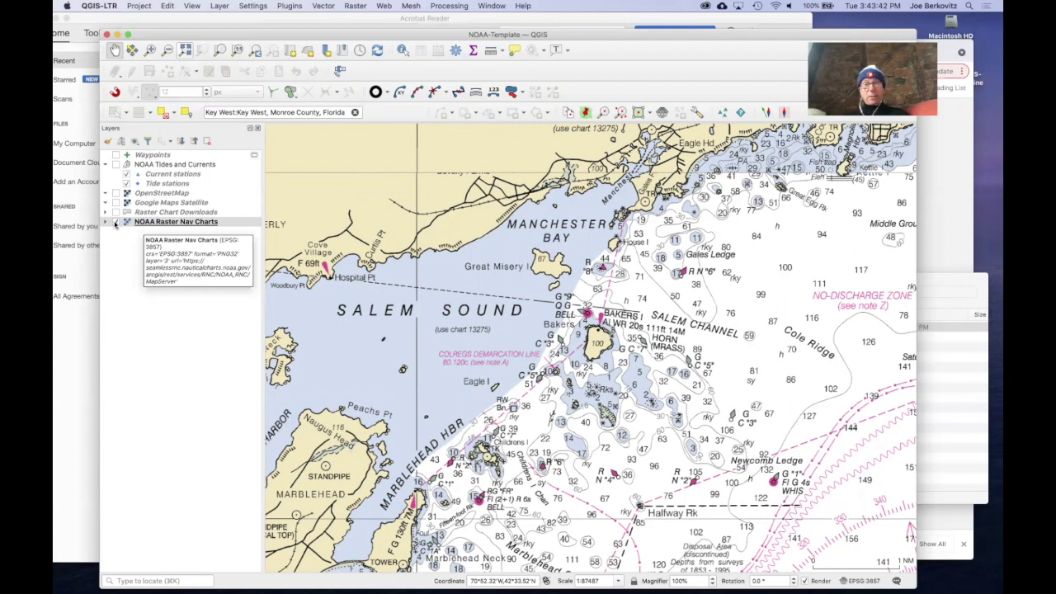
click(116, 223)
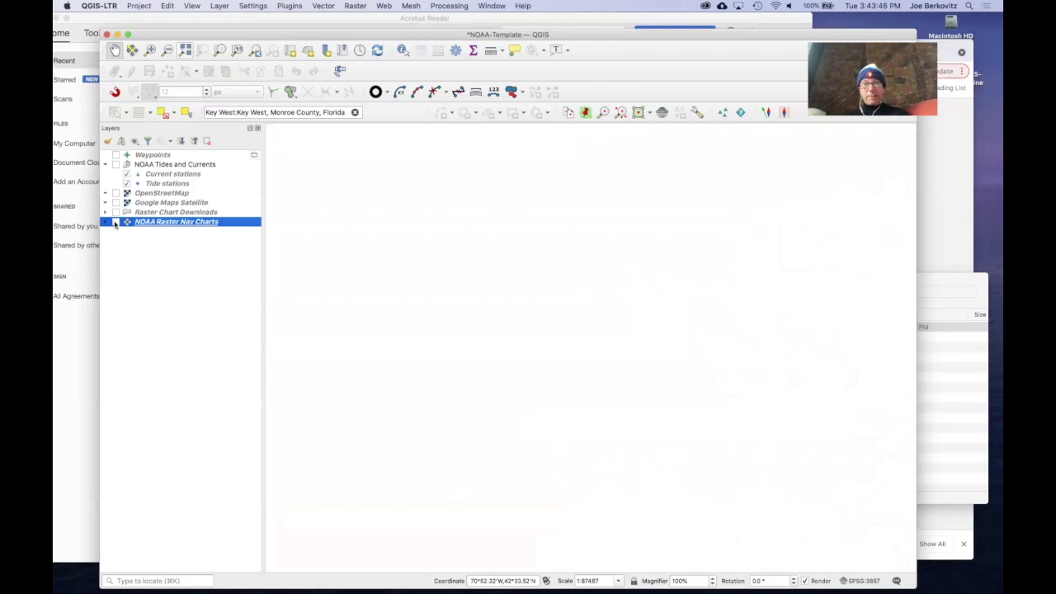
click(115, 223)
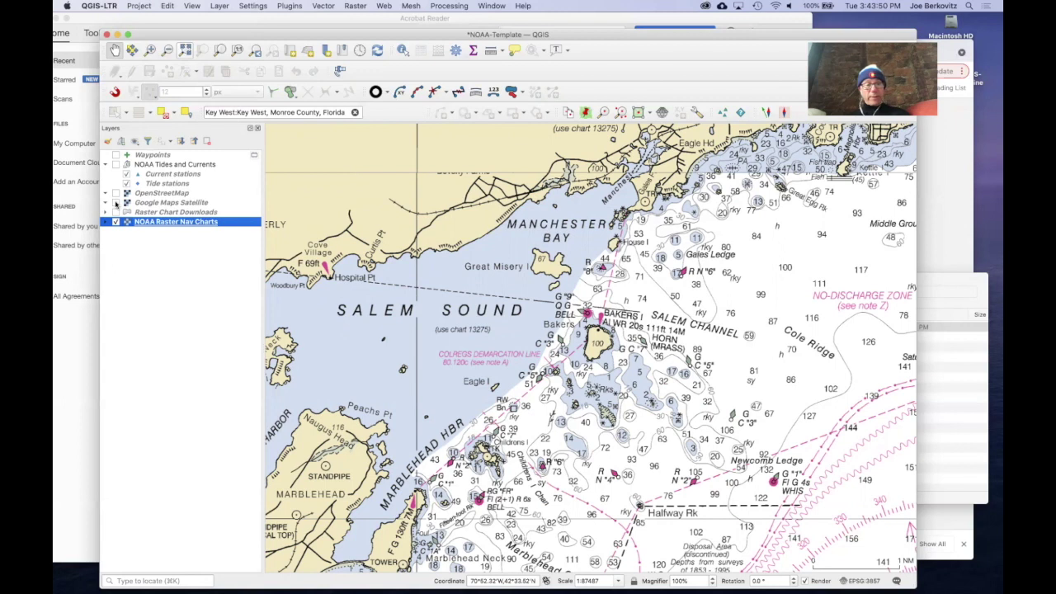
Step: Preview the Google Maps Satellite and OpenStreetMap layers over the chart and hide both again
click(116, 203)
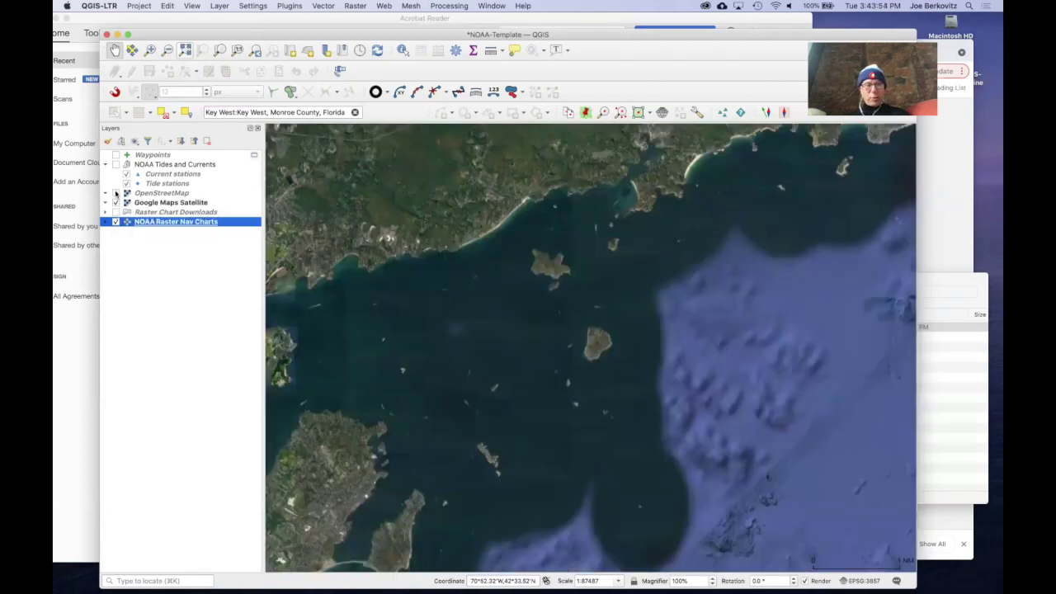
click(116, 193)
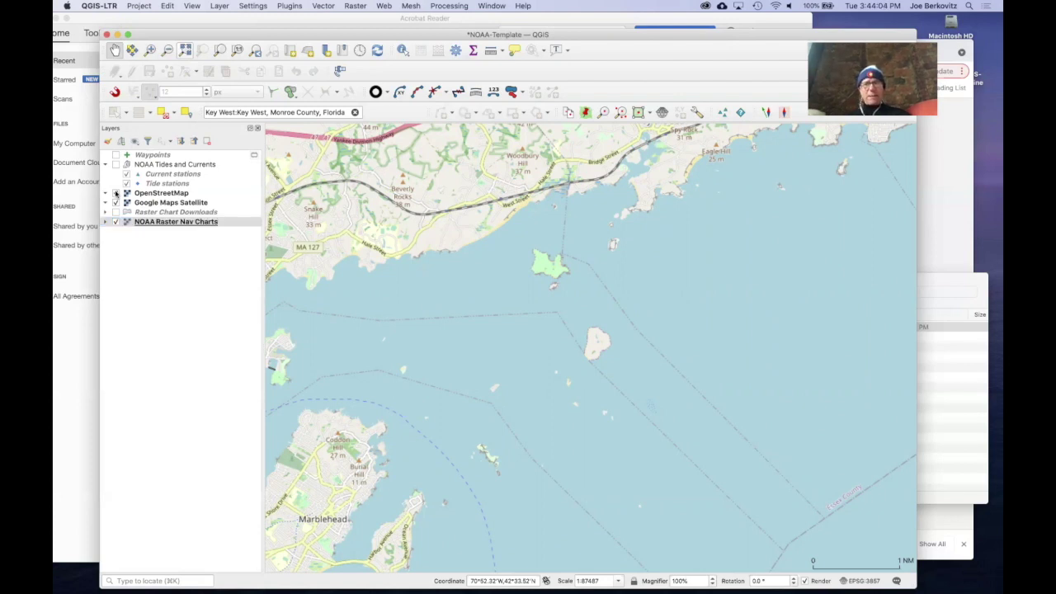
click(116, 193)
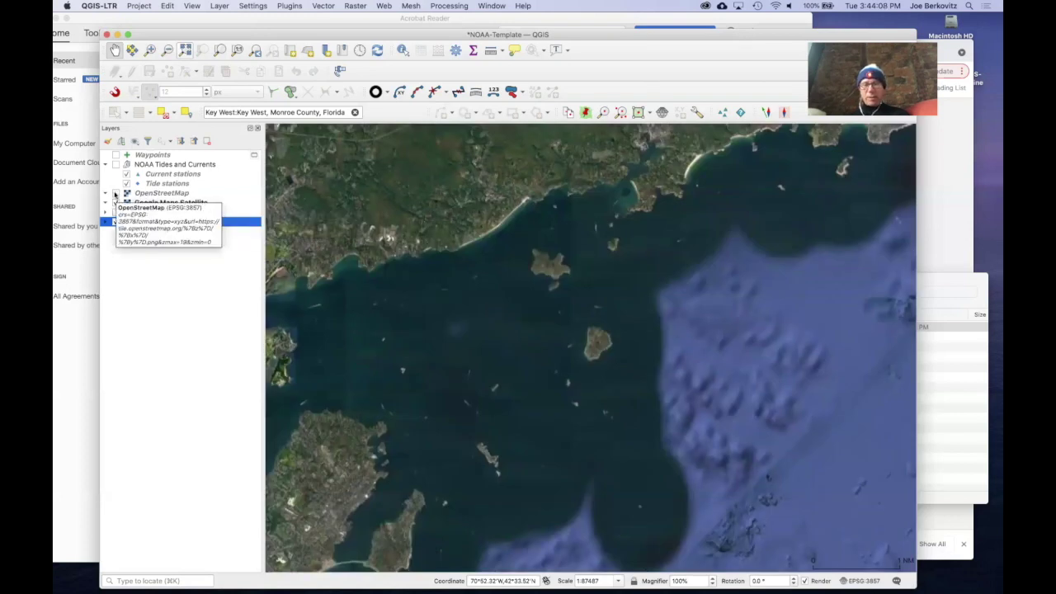
click(117, 193)
click(116, 193)
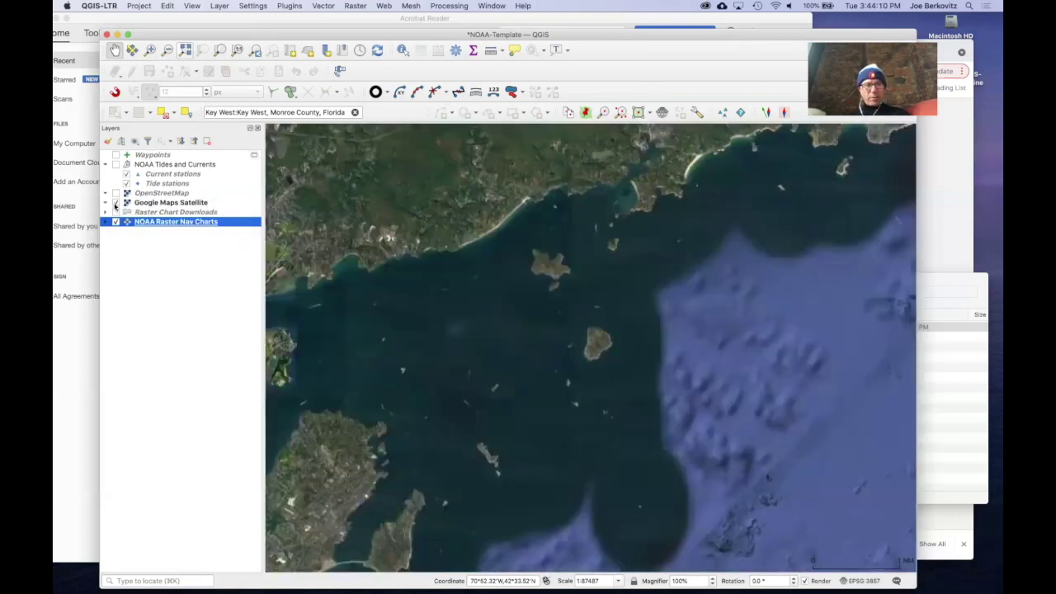
click(117, 203)
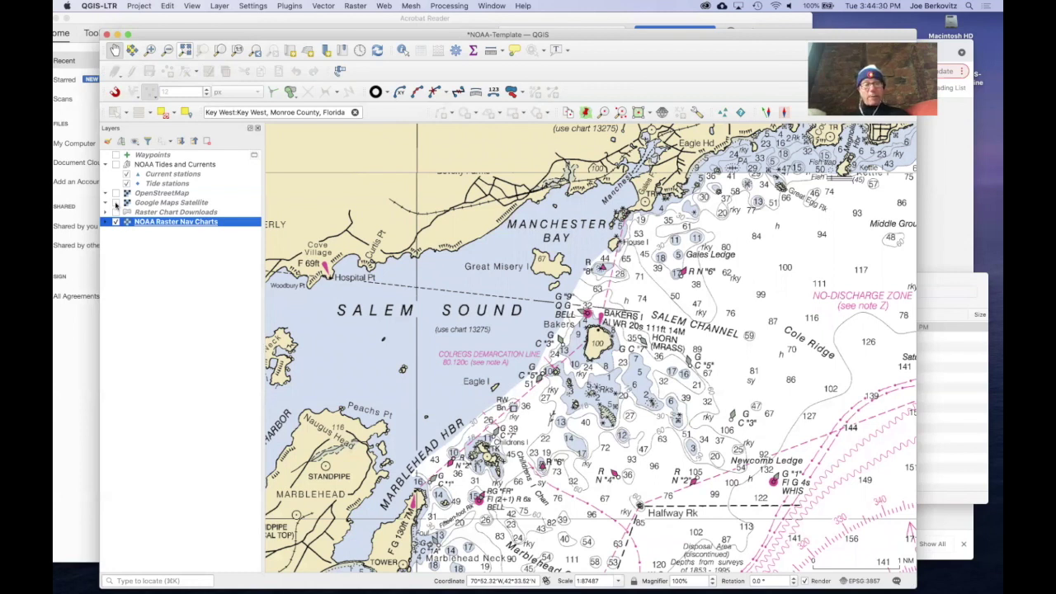
Step: Briefly show the NOAA Tides and Currents group and the Waypoints layer, hiding each again
click(116, 165)
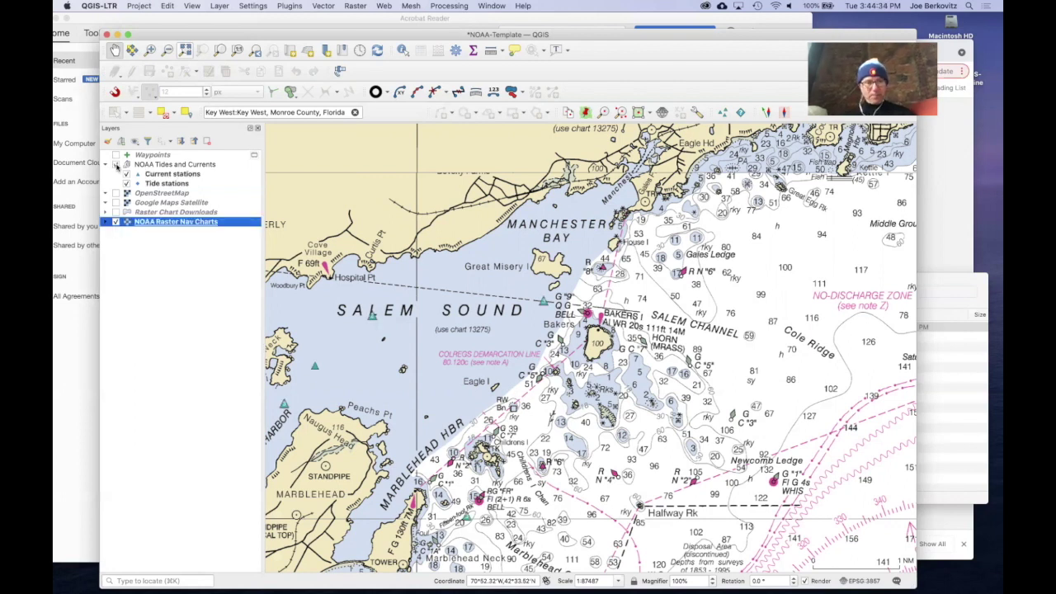
click(116, 164)
click(116, 155)
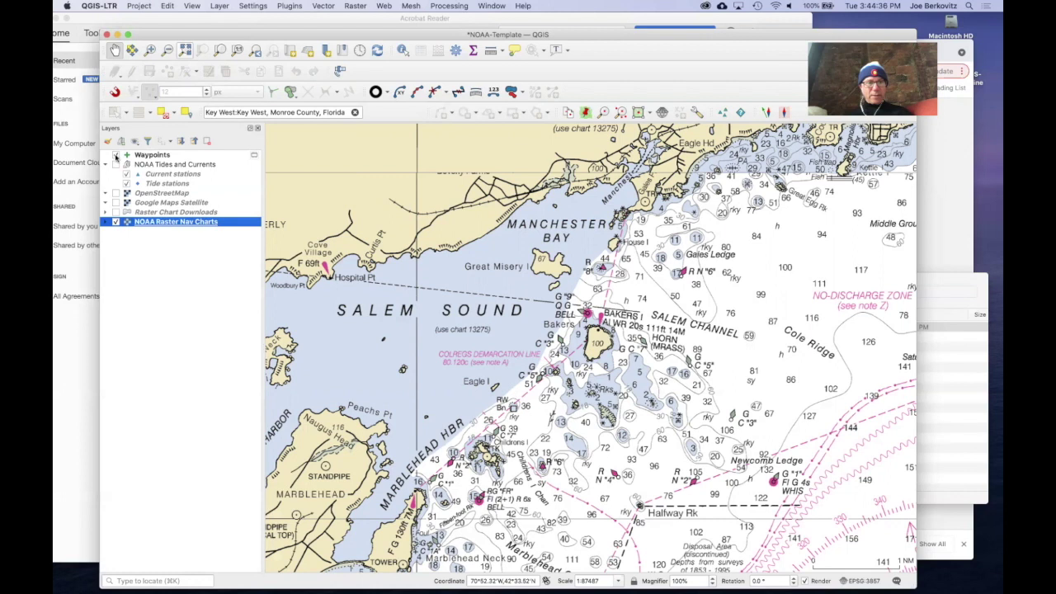
click(116, 155)
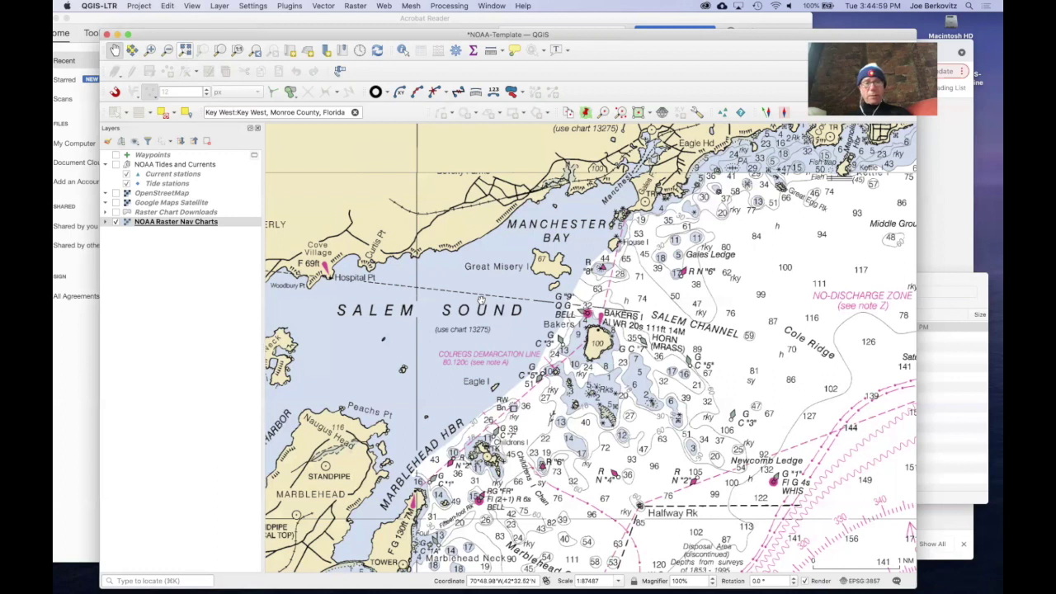
Step: Switch to Finder, look through the recent files in a new window, and return to QGIS
key(super+Tab)
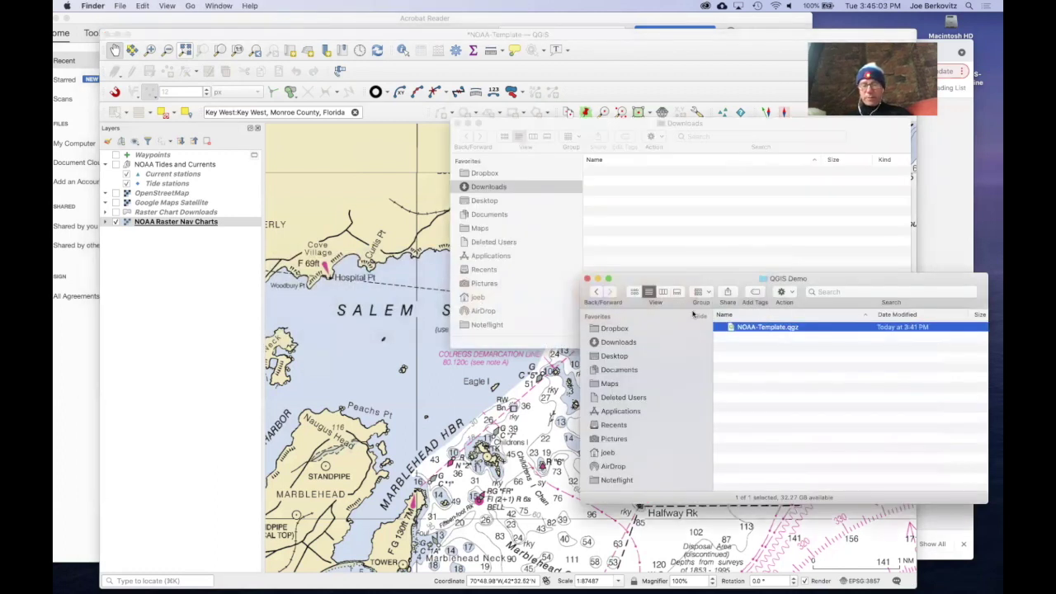
key(super+n)
scroll(525, 273, down, 5)
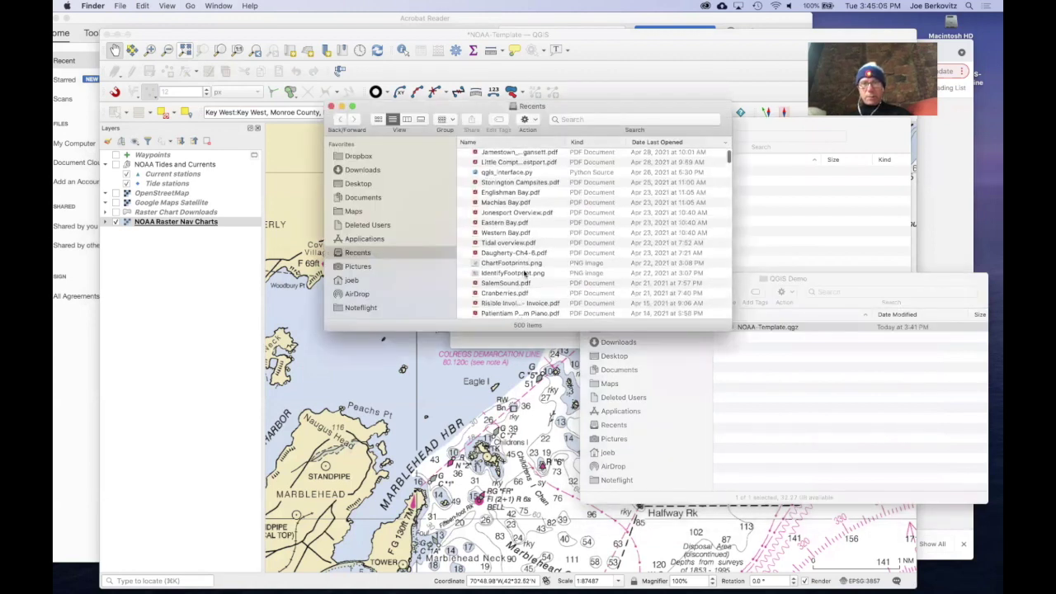
scroll(525, 272, down, 10)
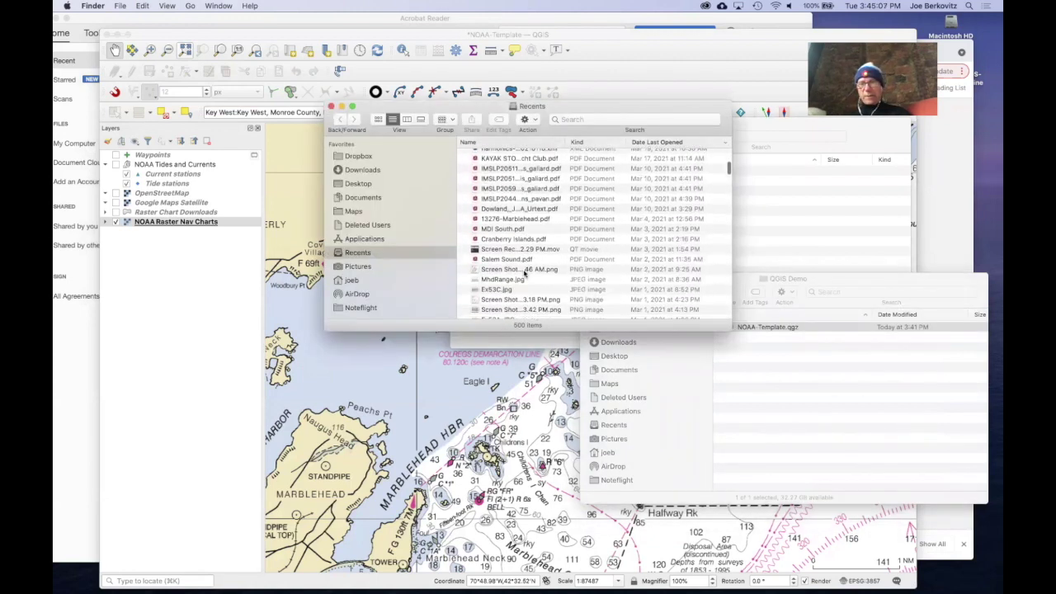
scroll(644, 188, down, 5)
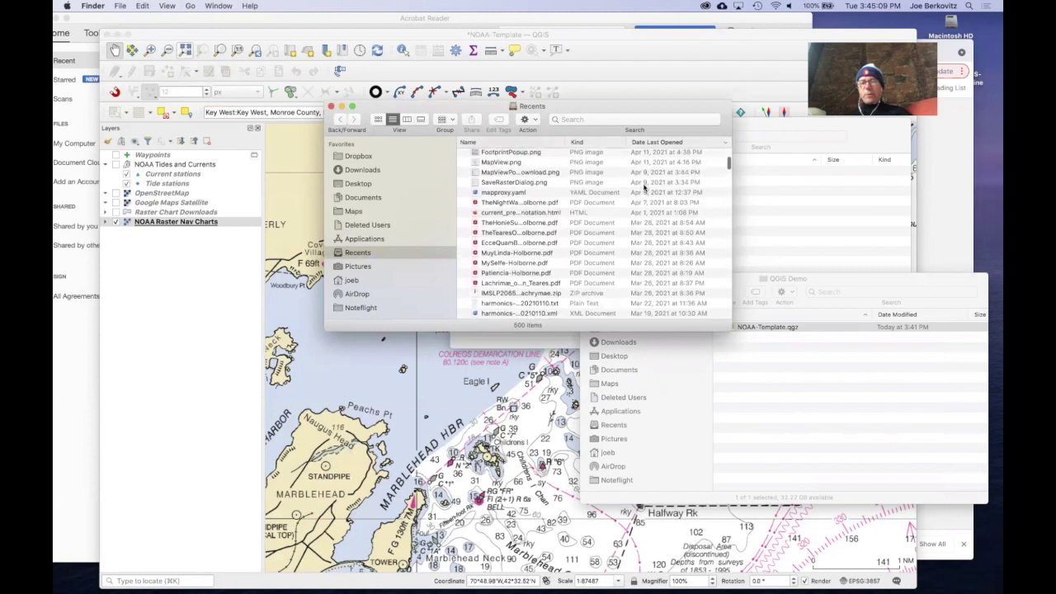
scroll(644, 188, up, 10)
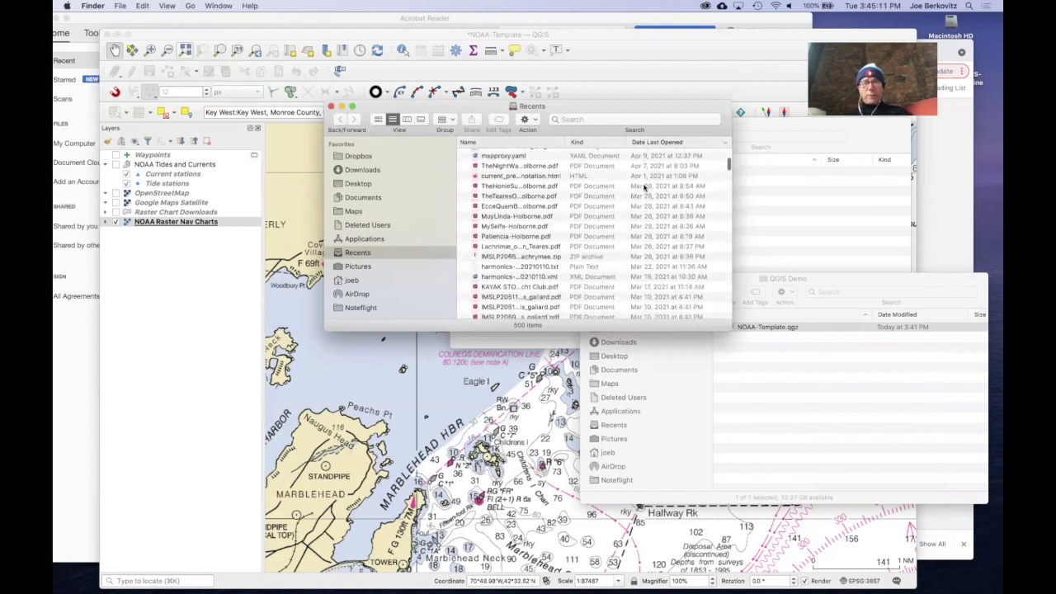
scroll(644, 188, down, 3)
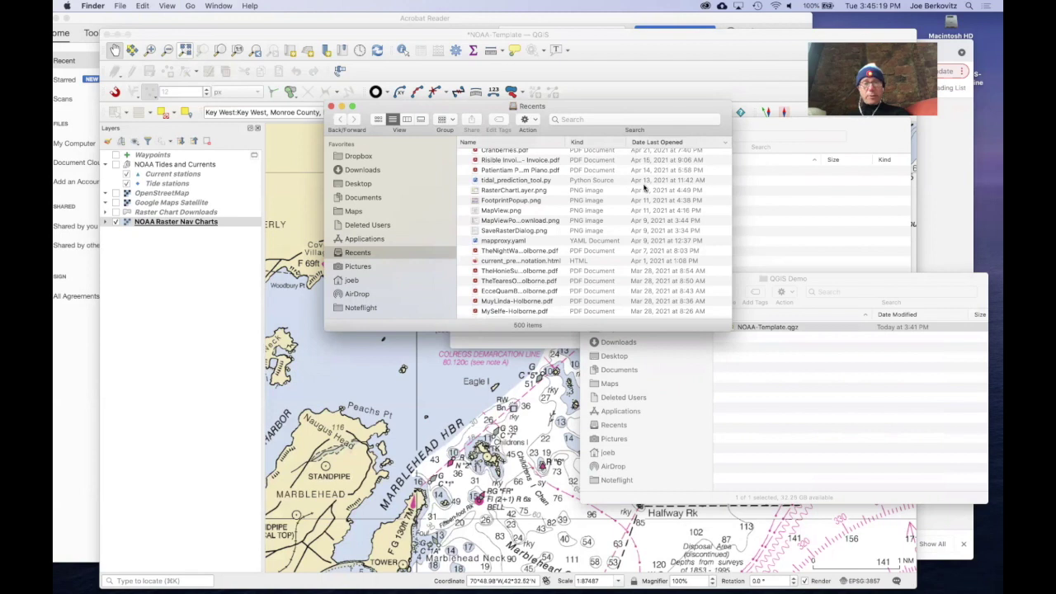
click(416, 35)
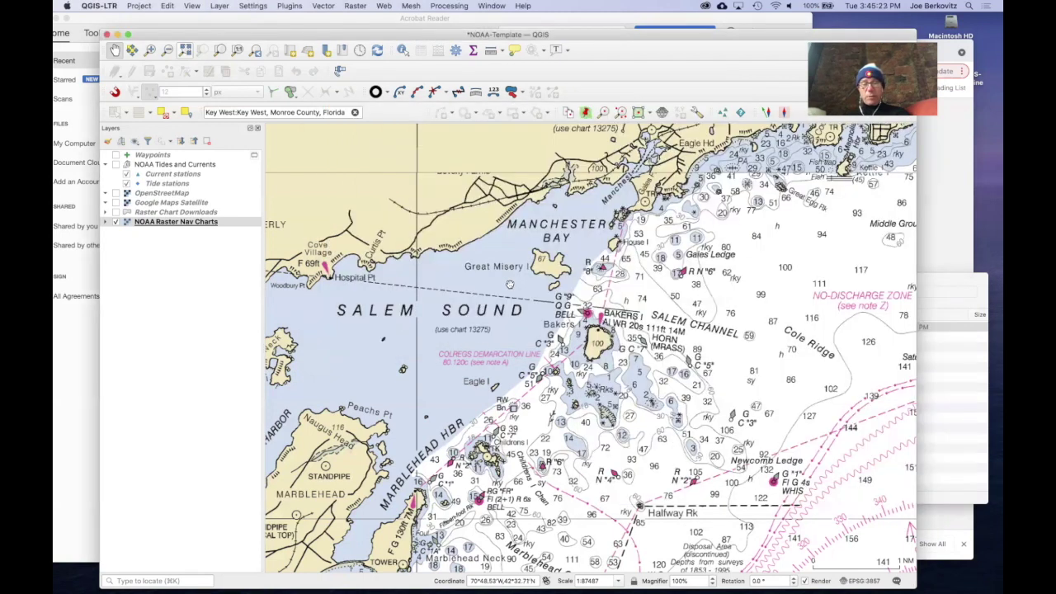
Step: Examine the more detailed charts around Great Misery Island and Misery Ledge, and reframe the map on Salem Sound from Beverly to Bakers Island
scroll(510, 284, up, 5)
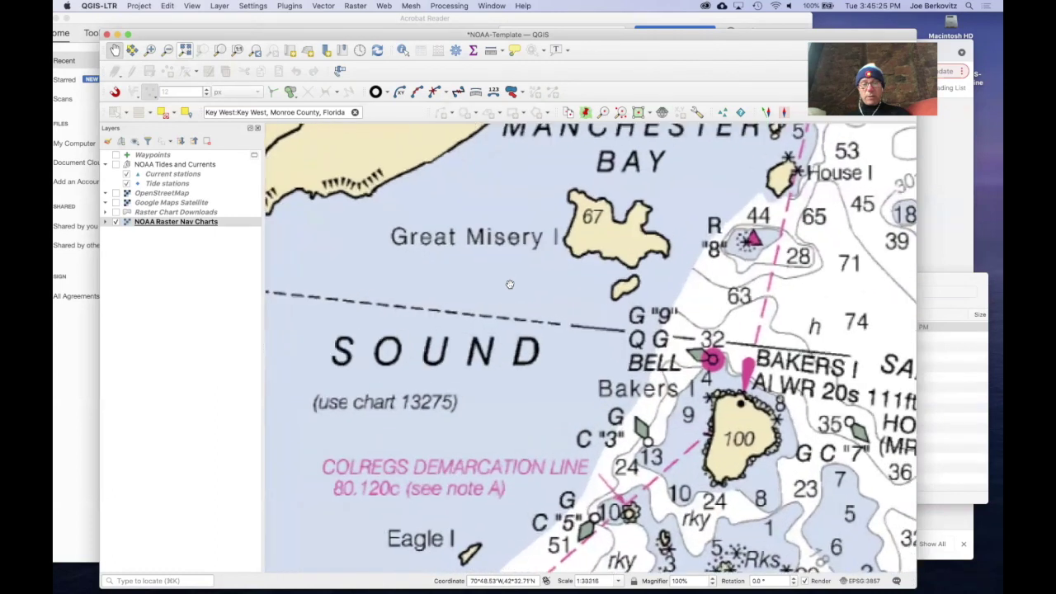
scroll(510, 285, up, 3)
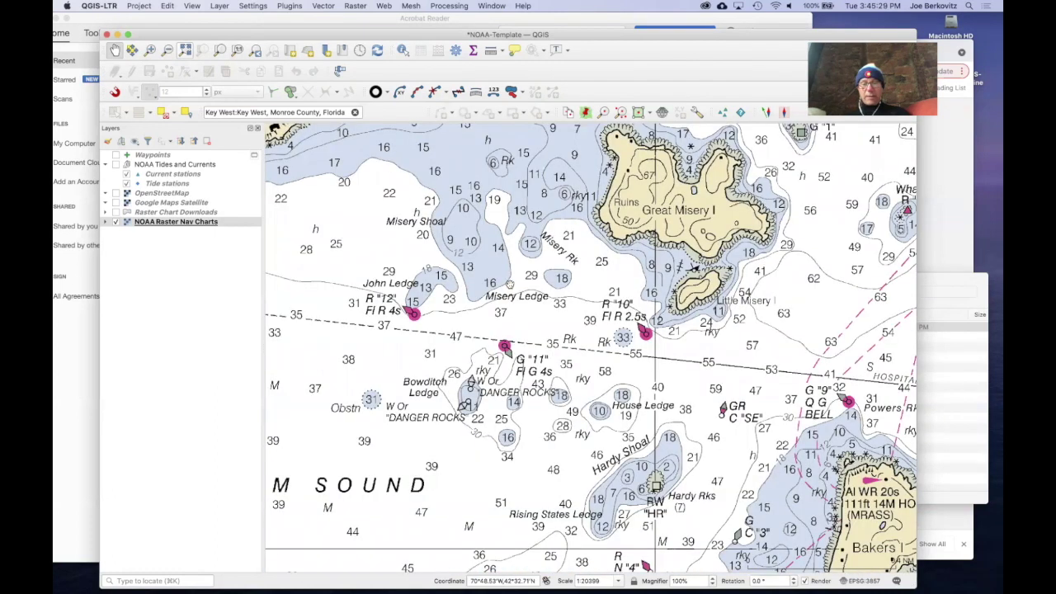
scroll(509, 285, up, 4)
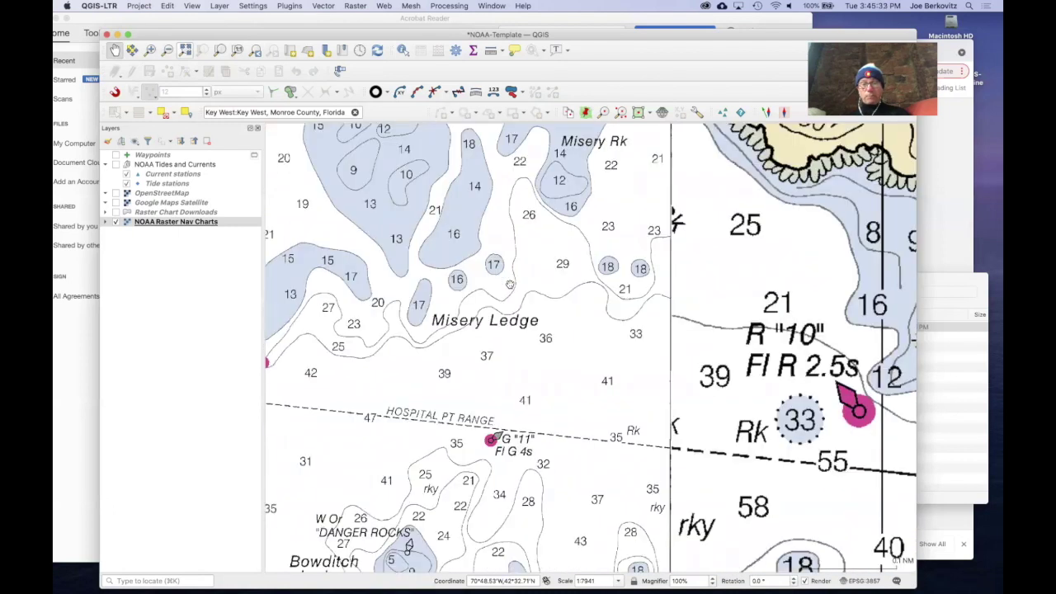
scroll(510, 285, down, 4)
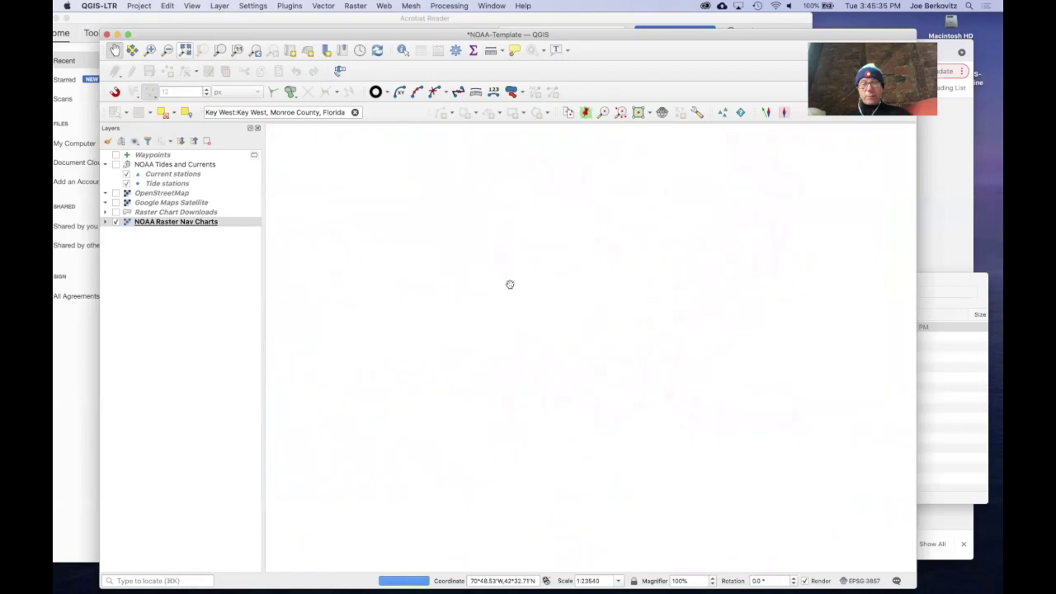
scroll(510, 285, down, 4)
scroll(510, 285, down, 3)
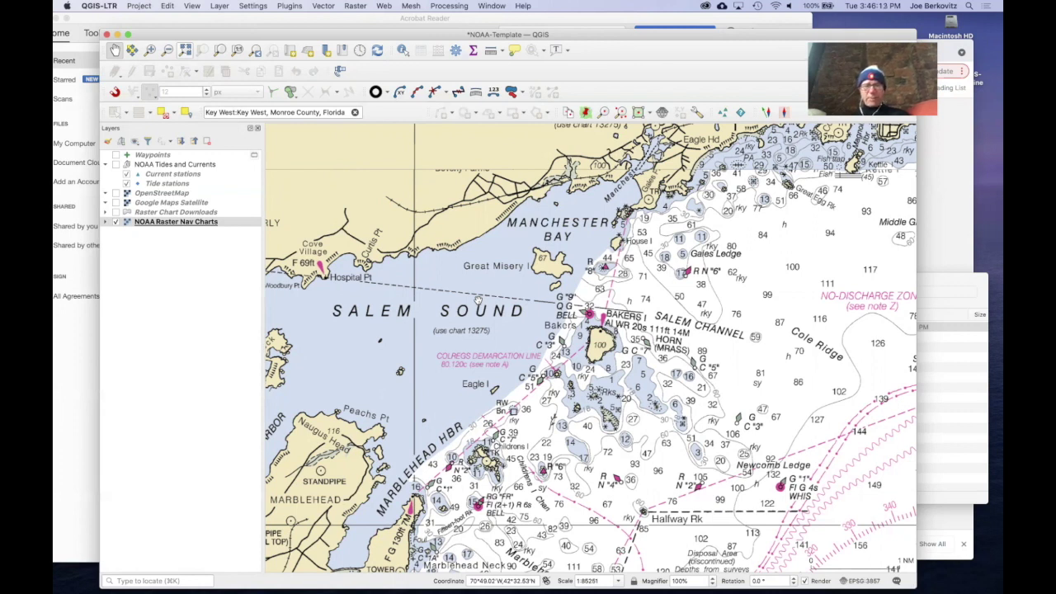
drag(442, 329, 586, 311)
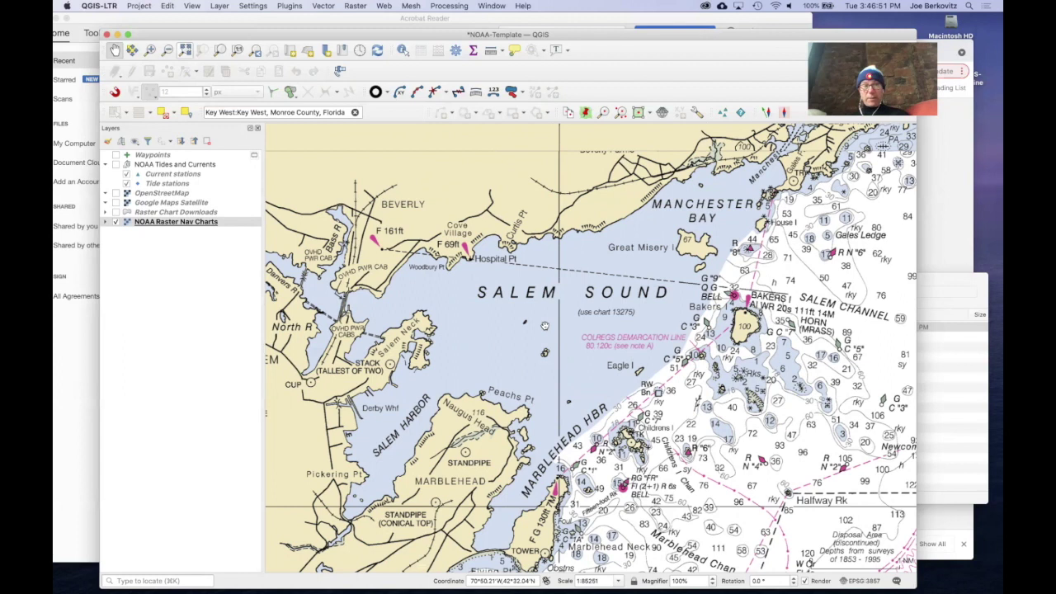
Step: Duplicate the "11x17 600dpi Landscape 1:50000" print layout under the title "Salem Sound"
click(139, 6)
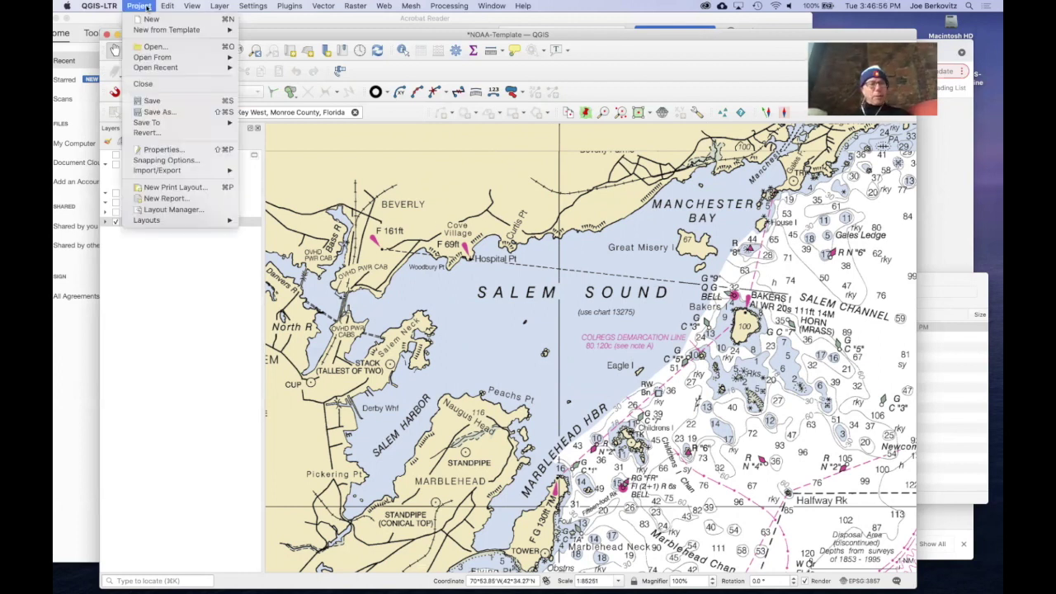
click(168, 209)
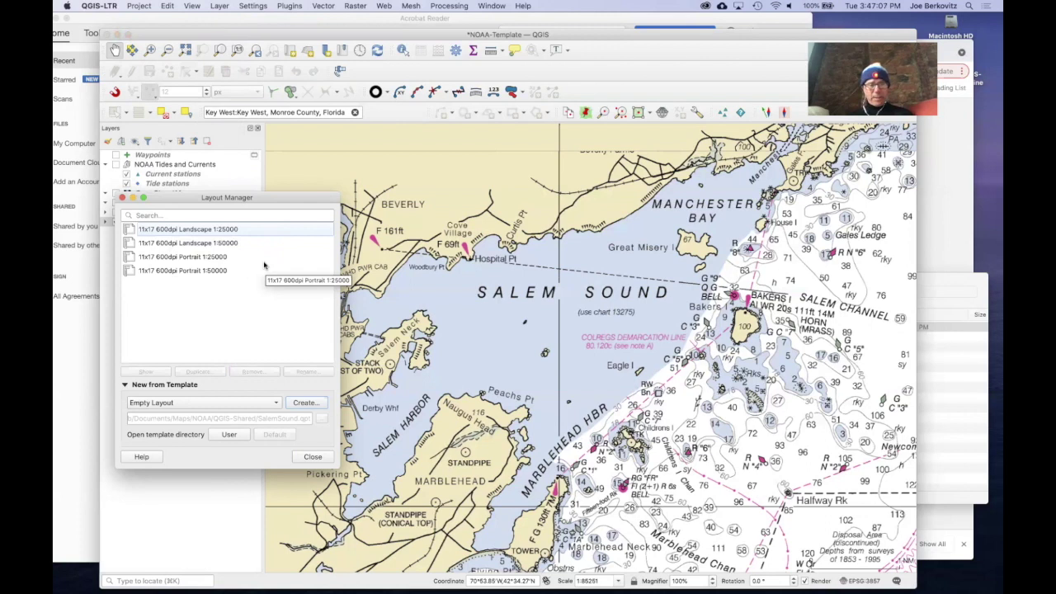
click(225, 244)
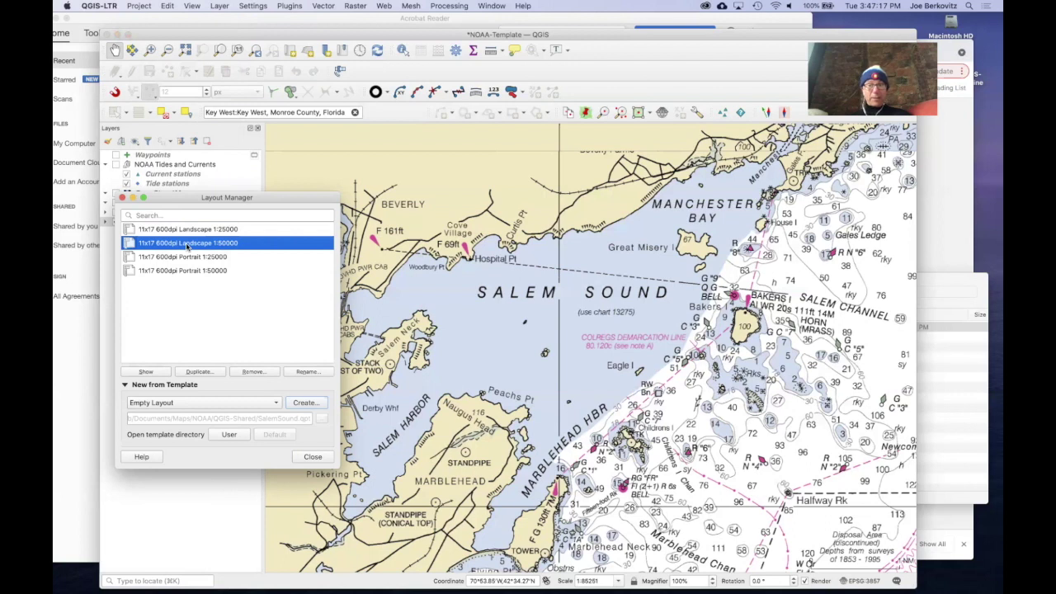
click(198, 372)
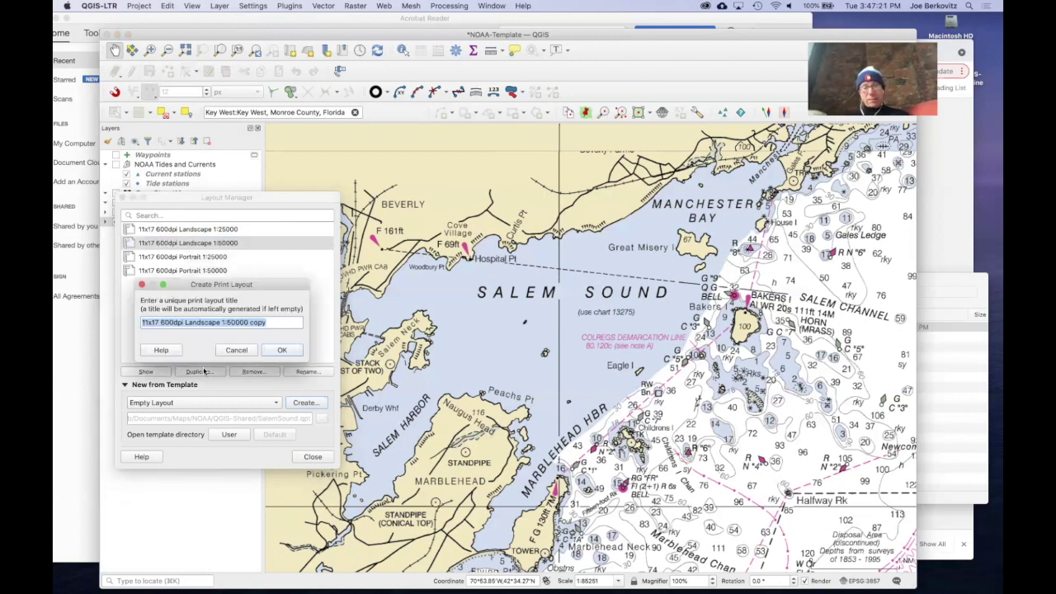
text(Salem Sound)
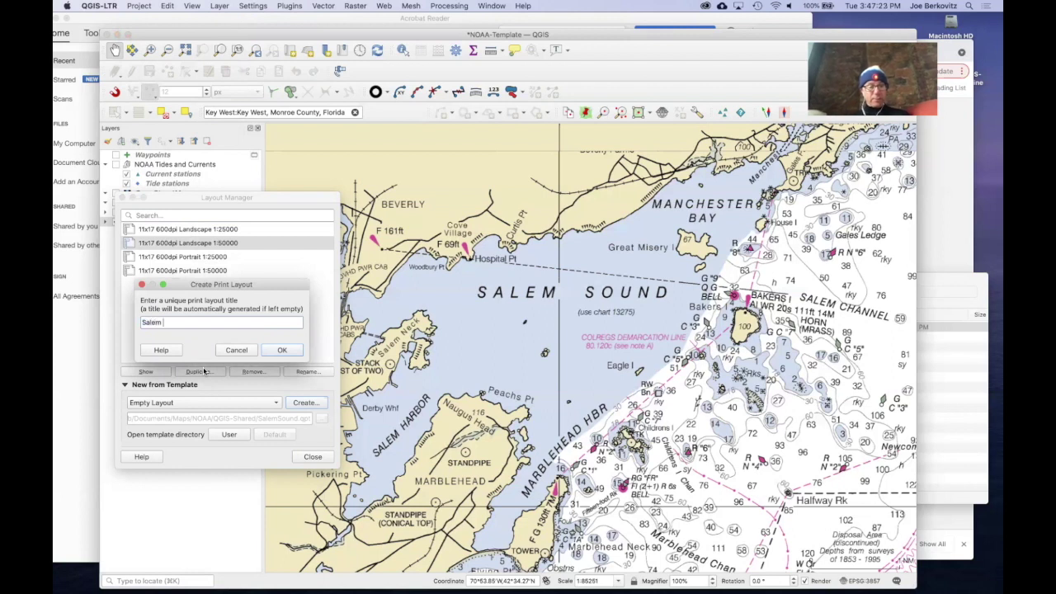
click(280, 350)
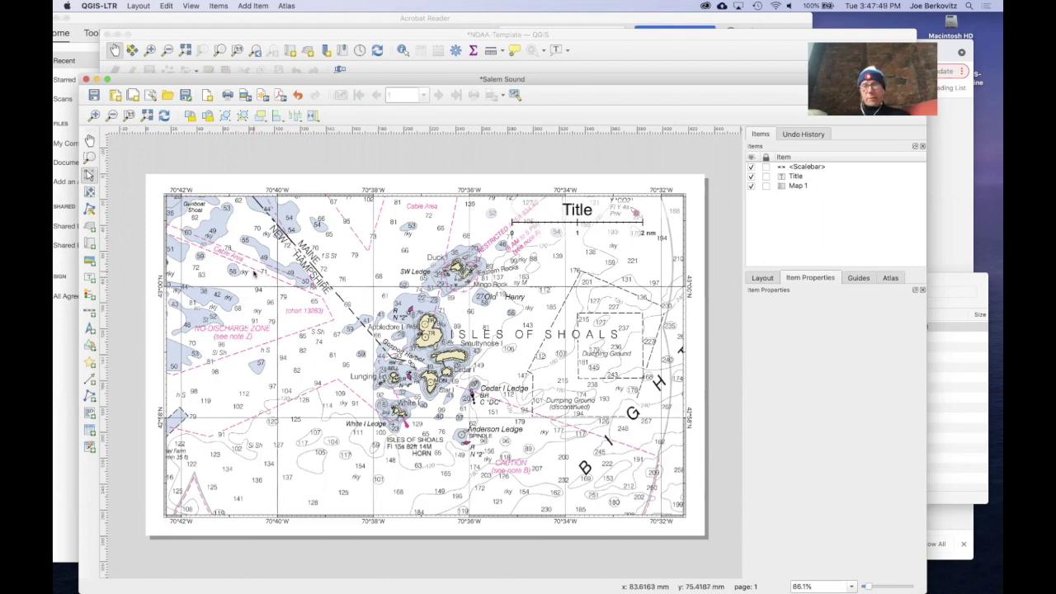
Step: Compare the area shown in the Salem Sound layout with the main map window
key(ctrl+l)
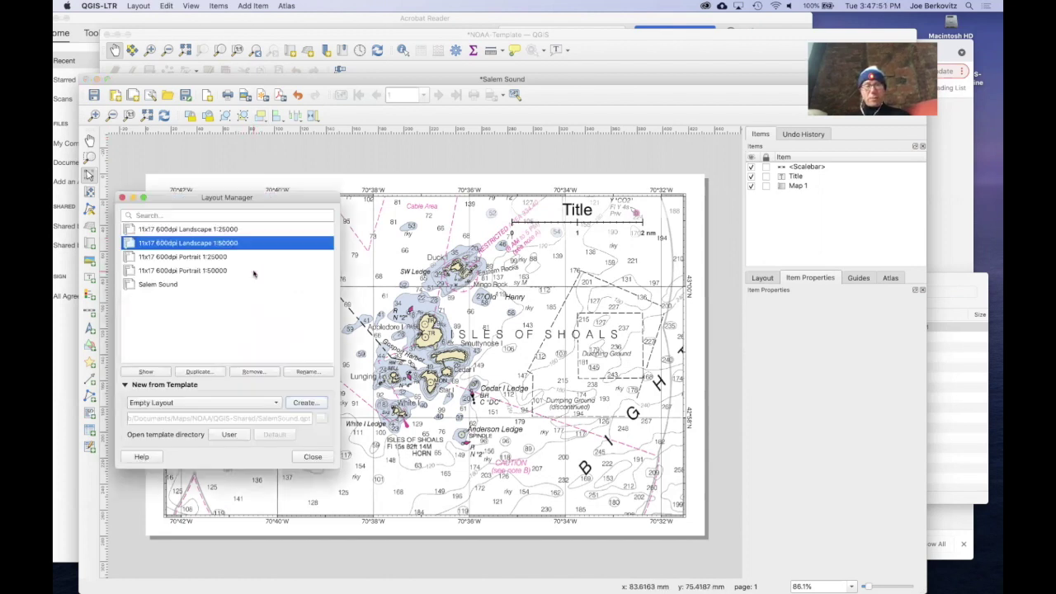
key(super+grave)
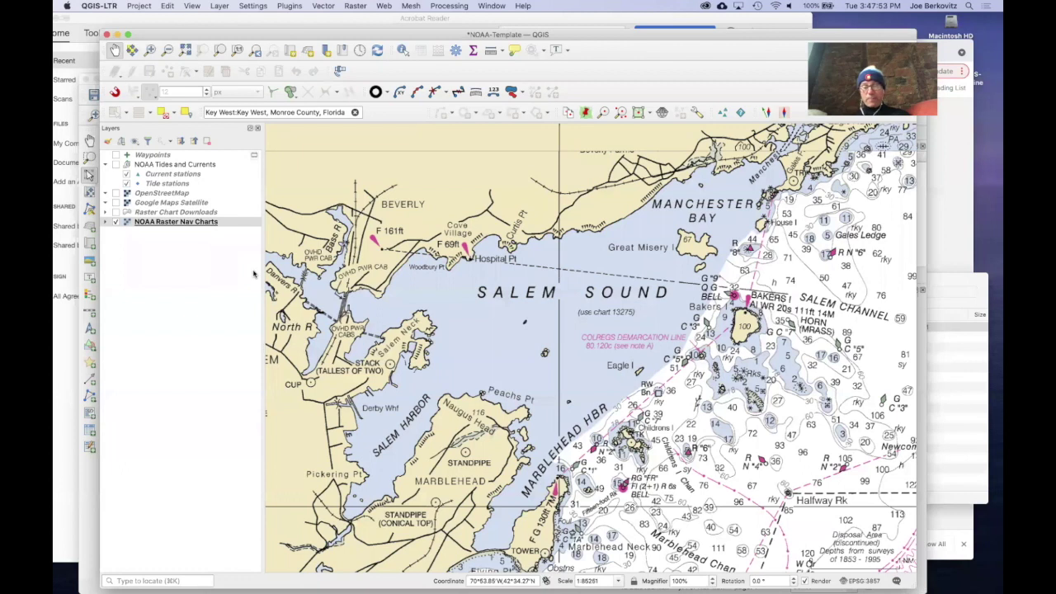
key(super+grave)
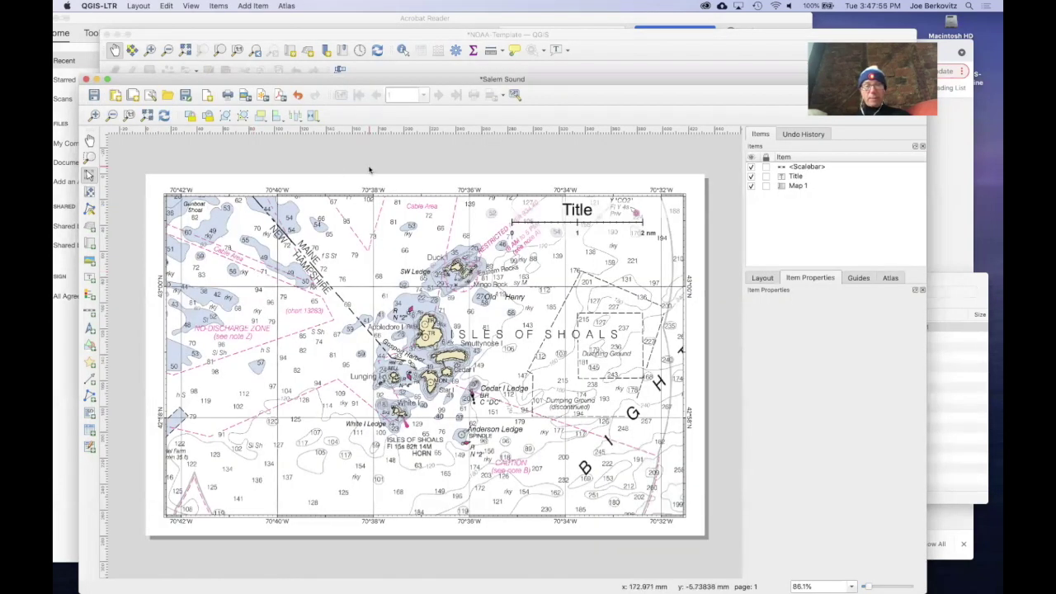
Step: Set the extent of Map 1 in the layout to match the main canvas, and compare it with the main map window
click(408, 241)
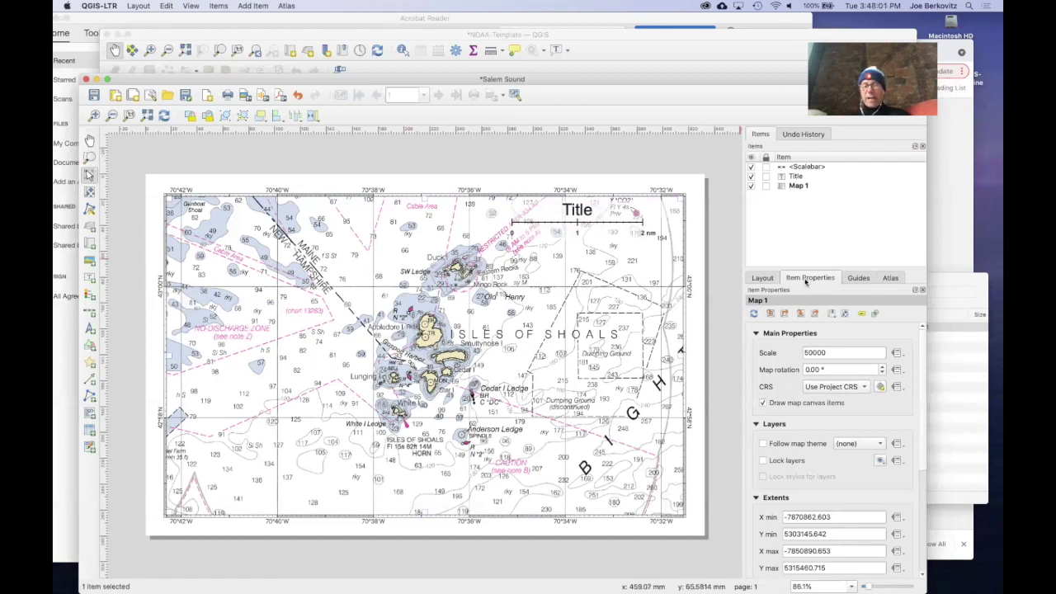
right_click(427, 230)
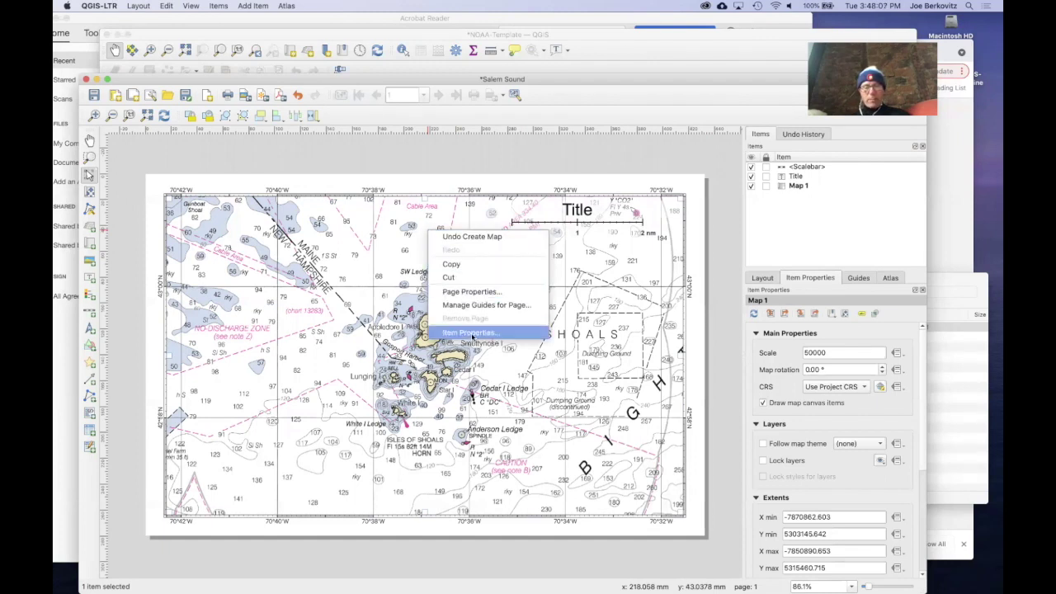
click(718, 358)
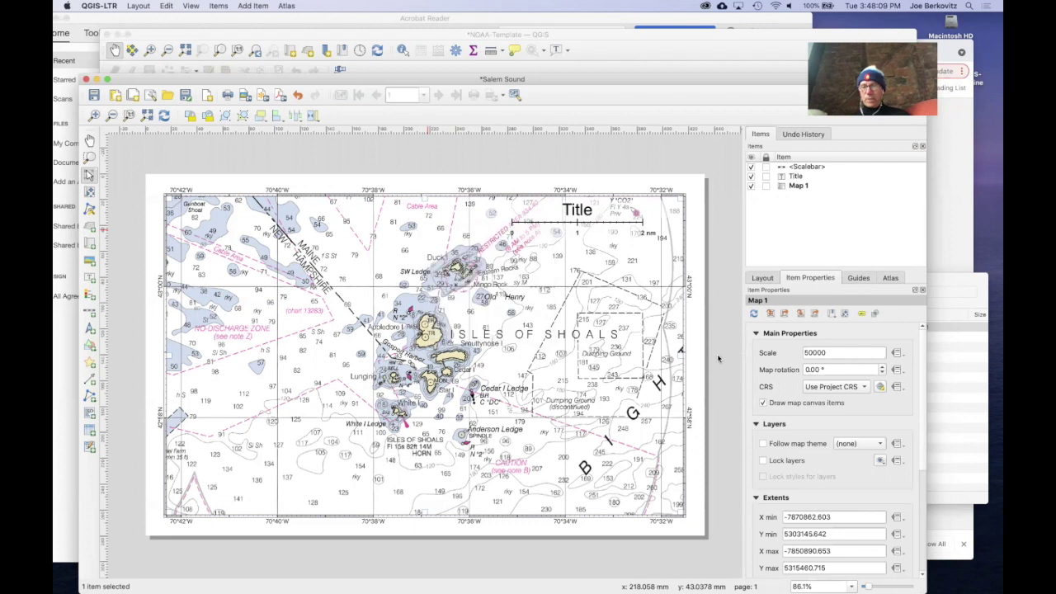
click(770, 315)
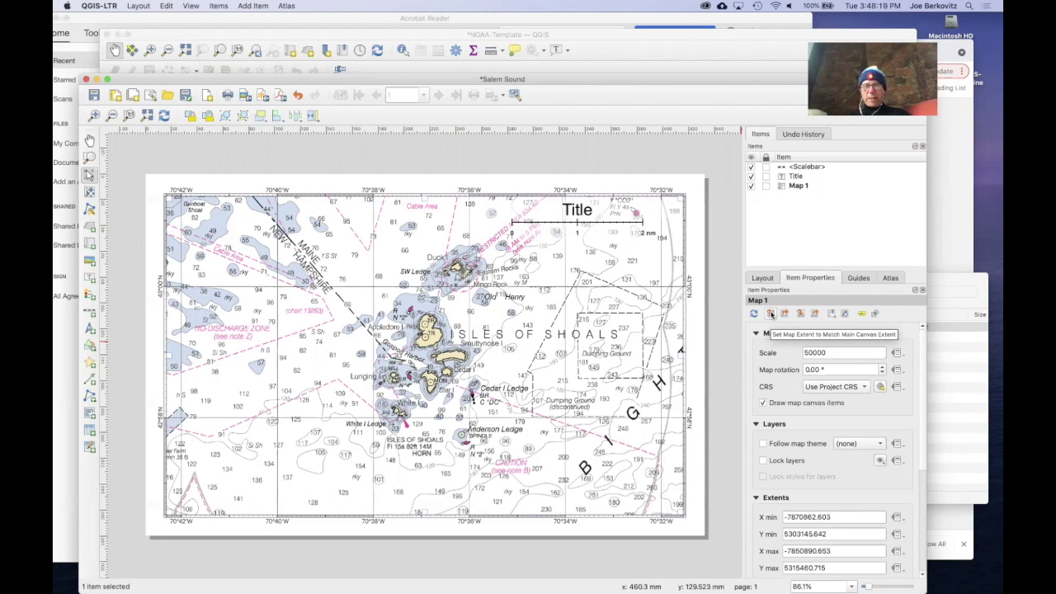
click(771, 314)
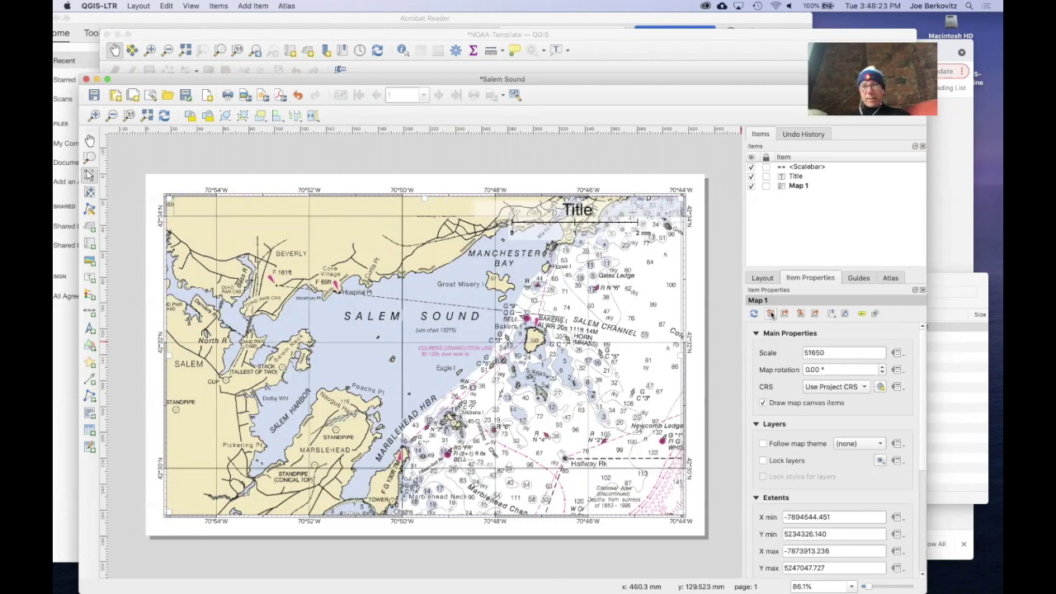
key(super+grave)
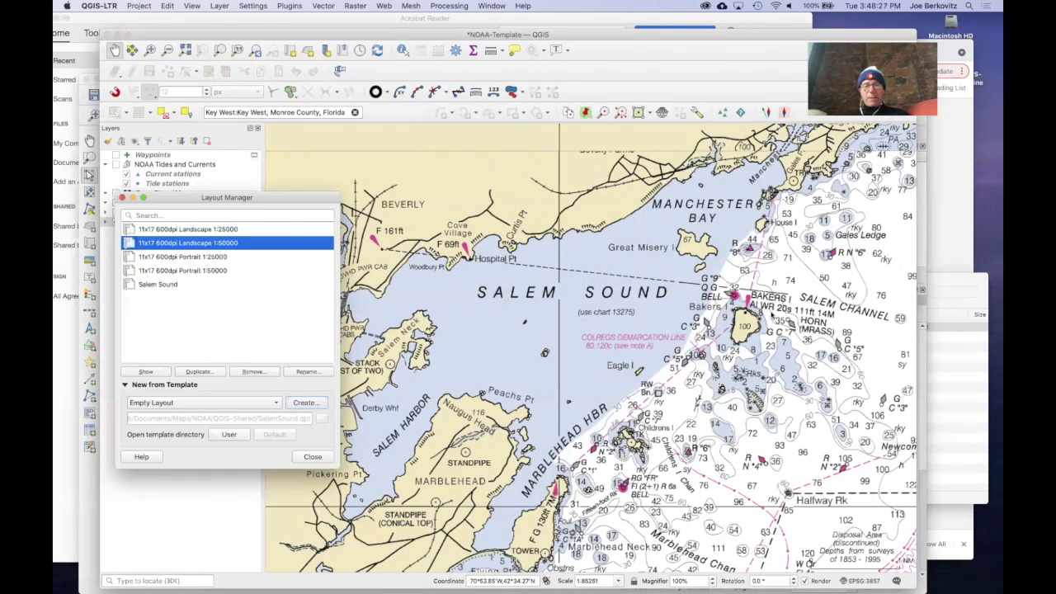
key(super+grave)
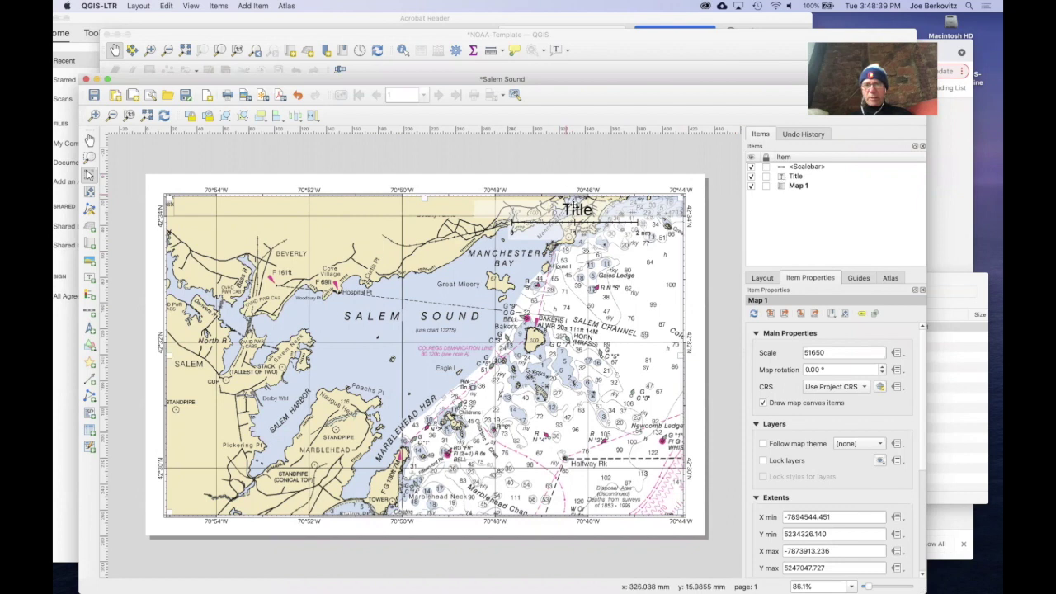
Step: Move the title label onto the land area in the map's upper-left part and set its text to "Salem Sound"
drag(577, 209, 289, 210)
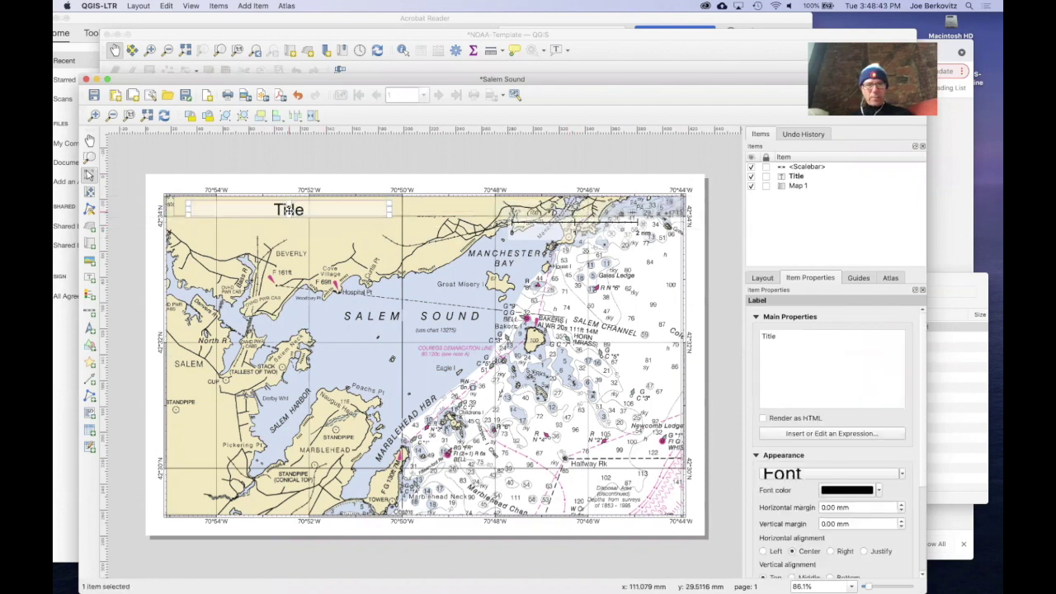
double_click(769, 337)
text(Sa)
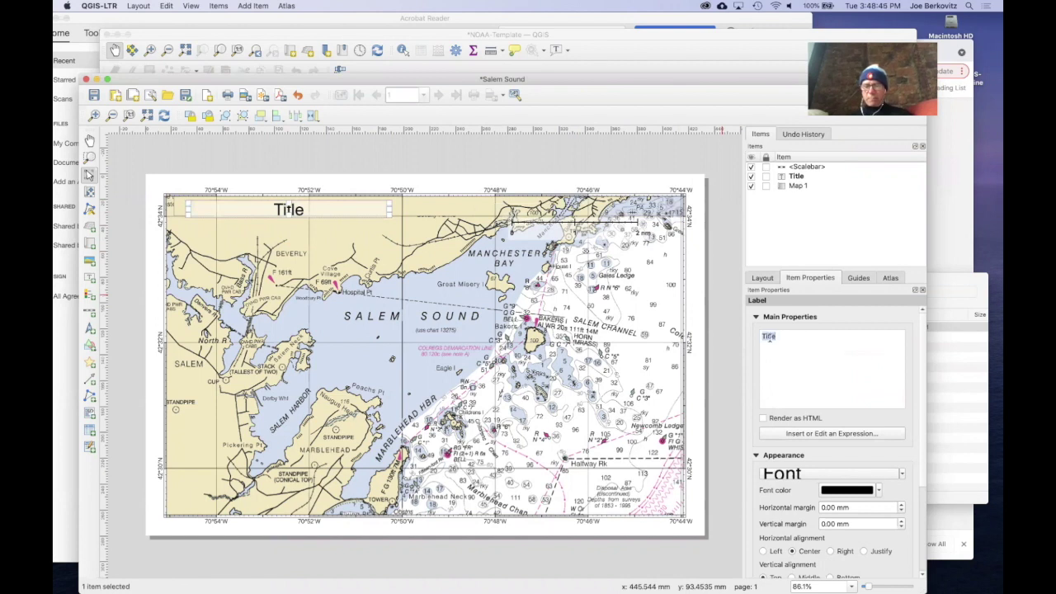
text(lem Sound)
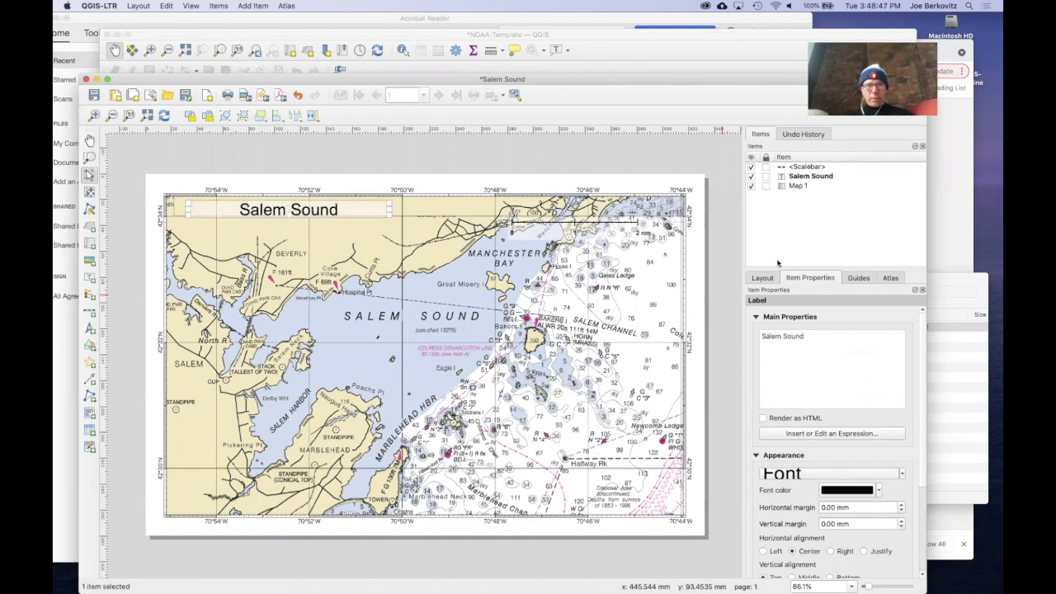
click(608, 158)
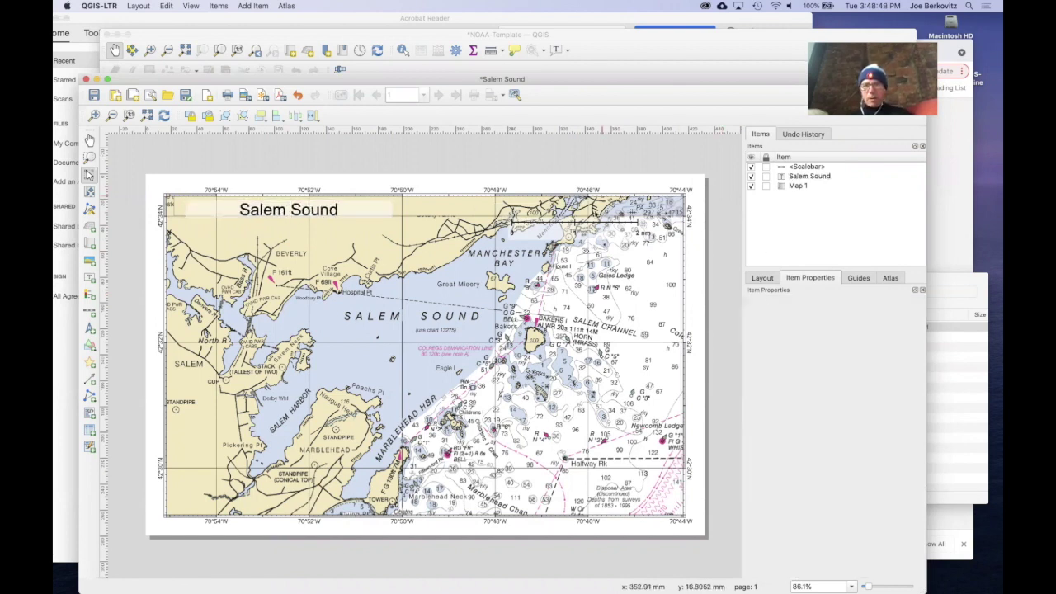
Step: Move the scalebar directly beneath the Salem Sound title on the map
click(591, 223)
mouse_move(592, 221)
mouse_down()
mouse_move(432, 229)
mouse_move(528, 239)
mouse_move(272, 227)
mouse_up()
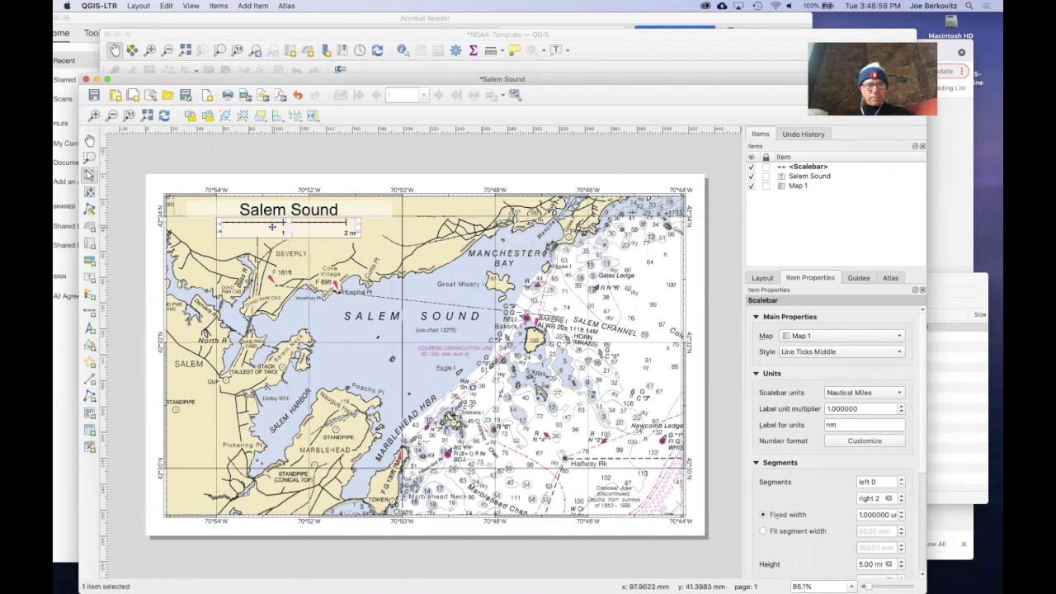
click(300, 163)
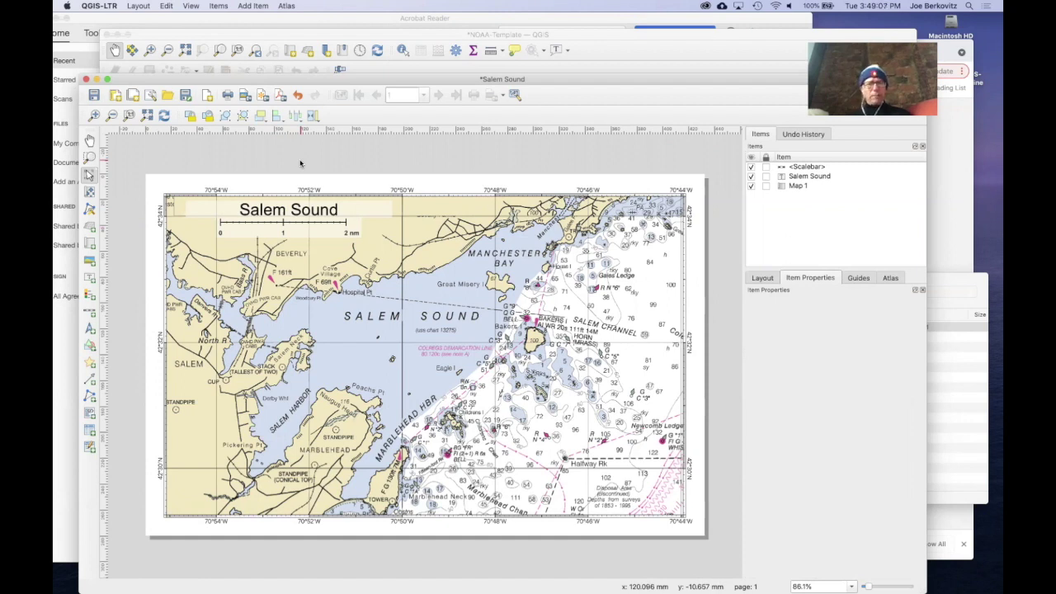
Step: Shift the chart content inside Map 1 slightly down and to the right without moving the map frame
click(89, 176)
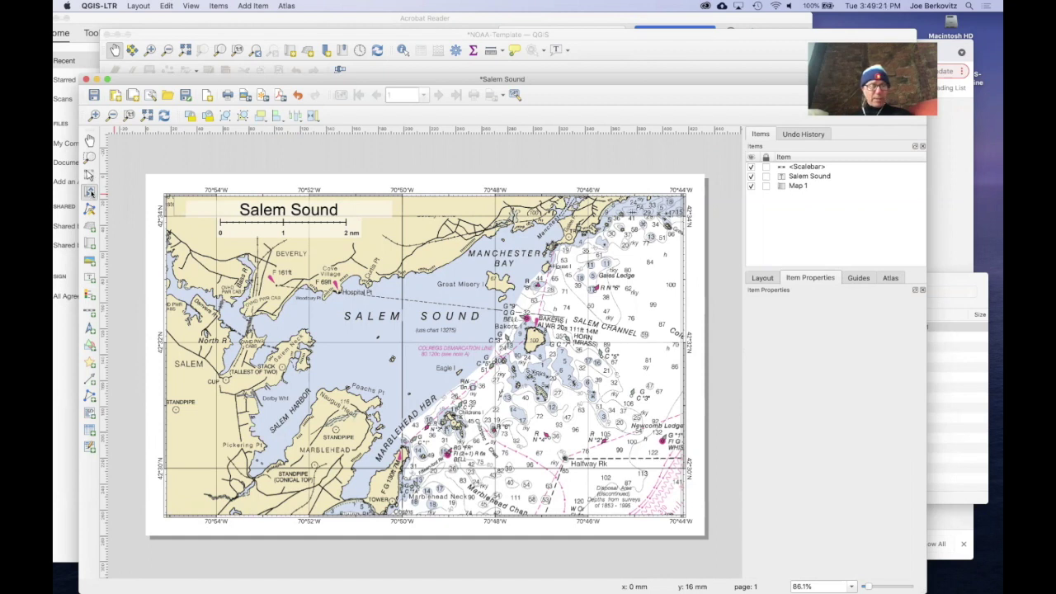
click(90, 191)
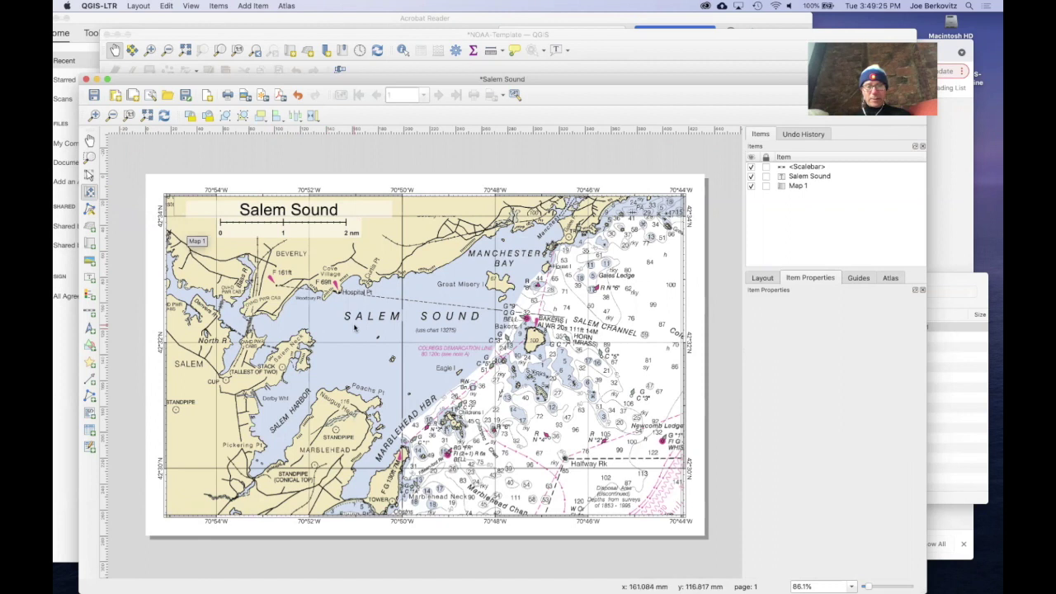
drag(354, 330, 376, 343)
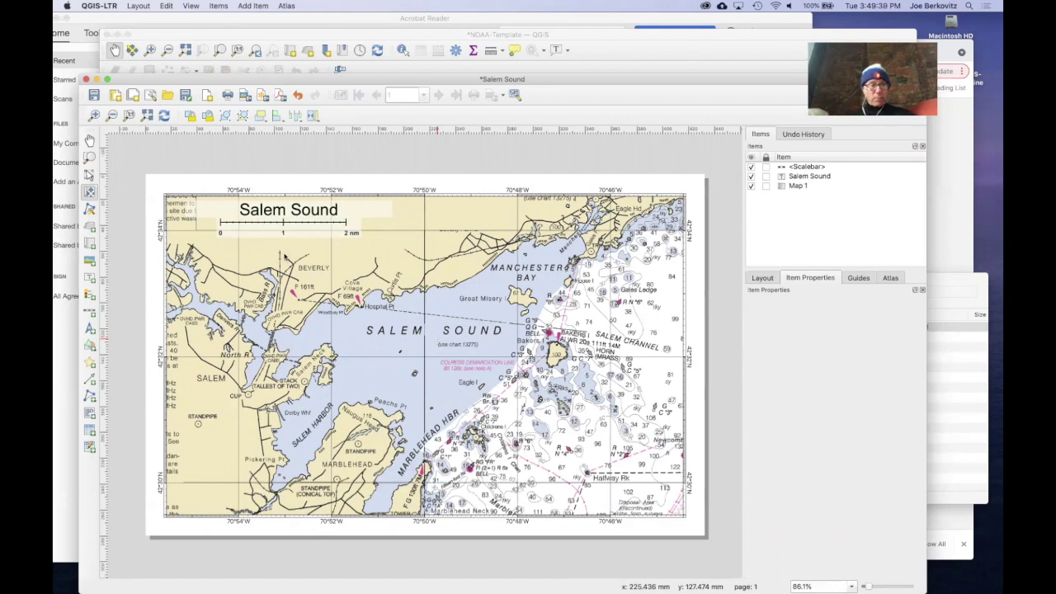
Step: Enlarge the chart content within Map 1 to a scale of 35218 and shift it slightly up and to the right
click(89, 175)
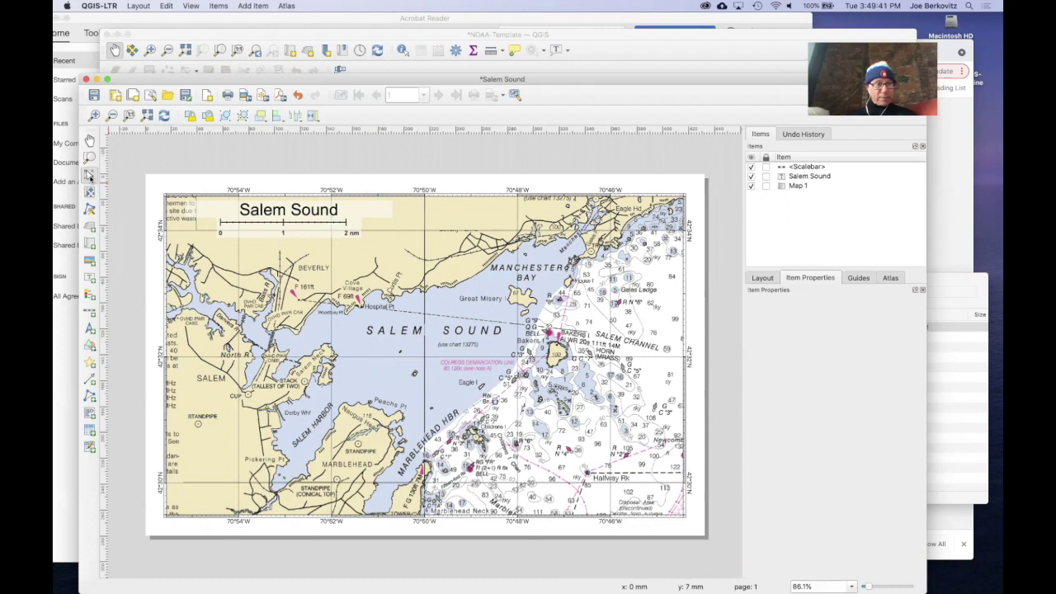
click(408, 316)
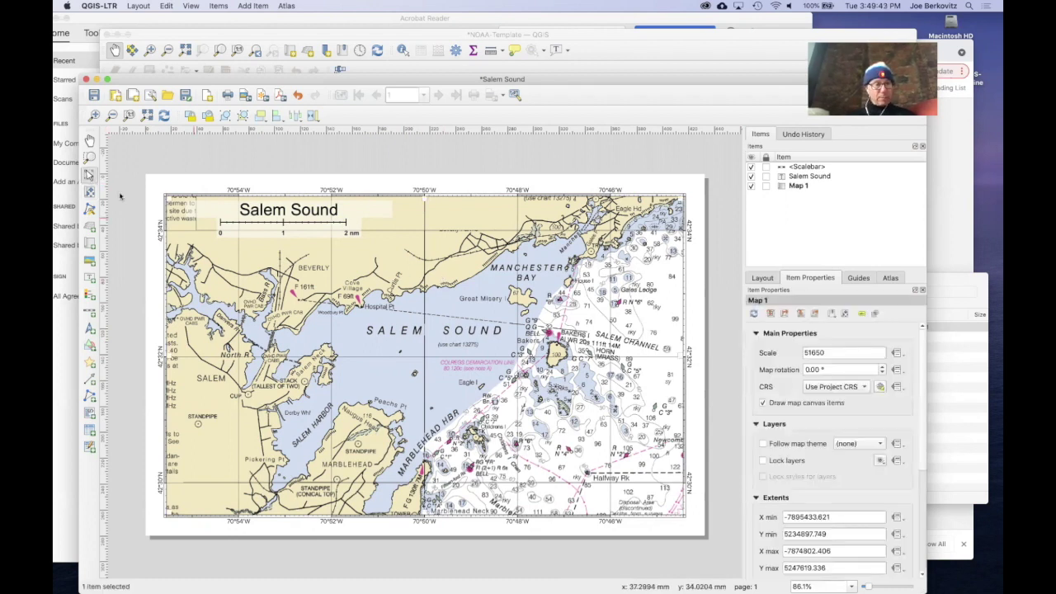
click(90, 191)
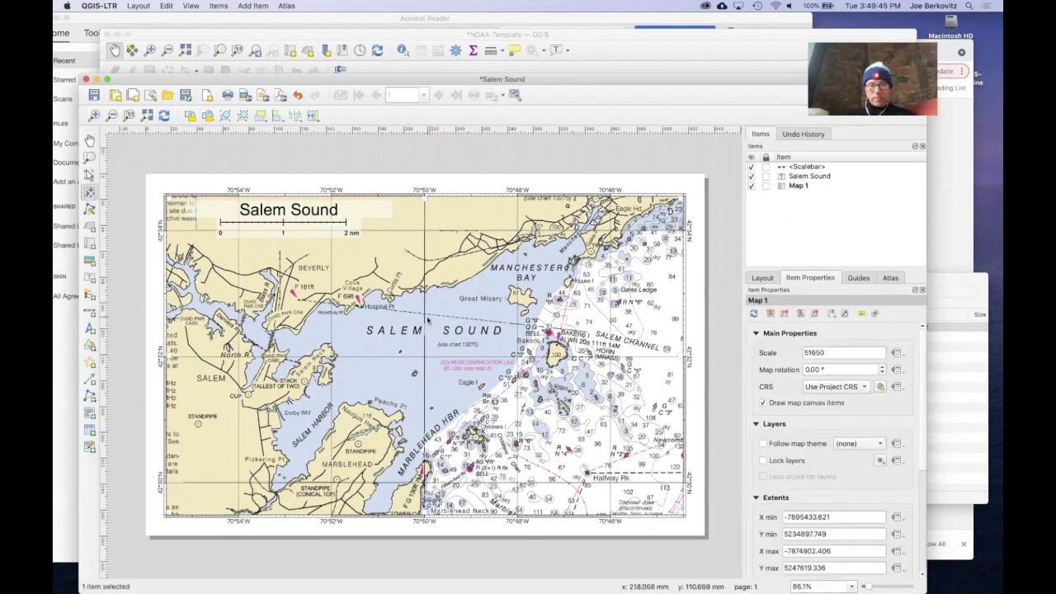
scroll(428, 320, up, 2)
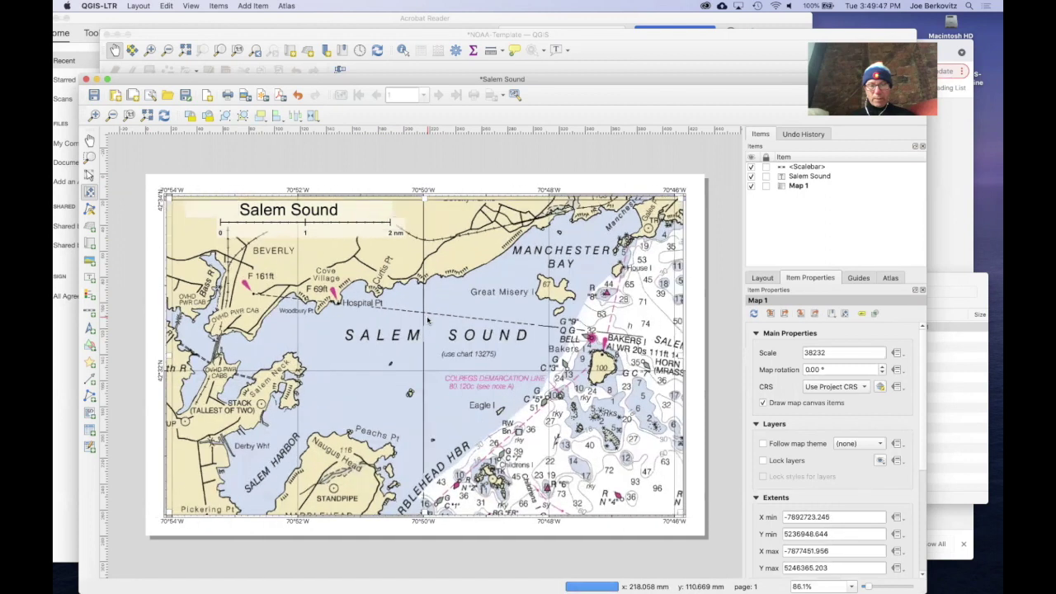
scroll(428, 319, up, 1)
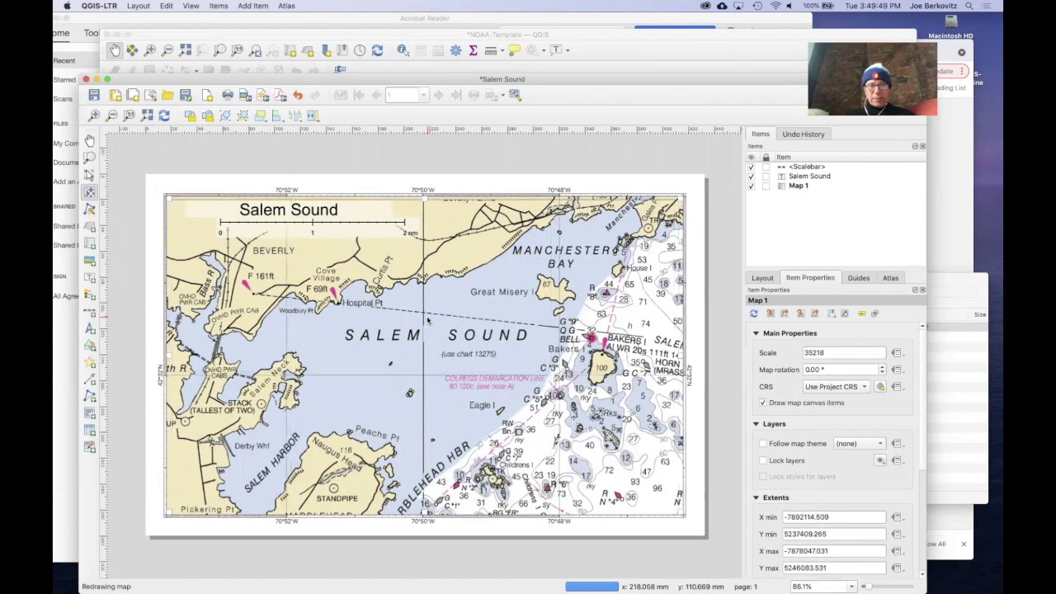
drag(451, 339, 466, 326)
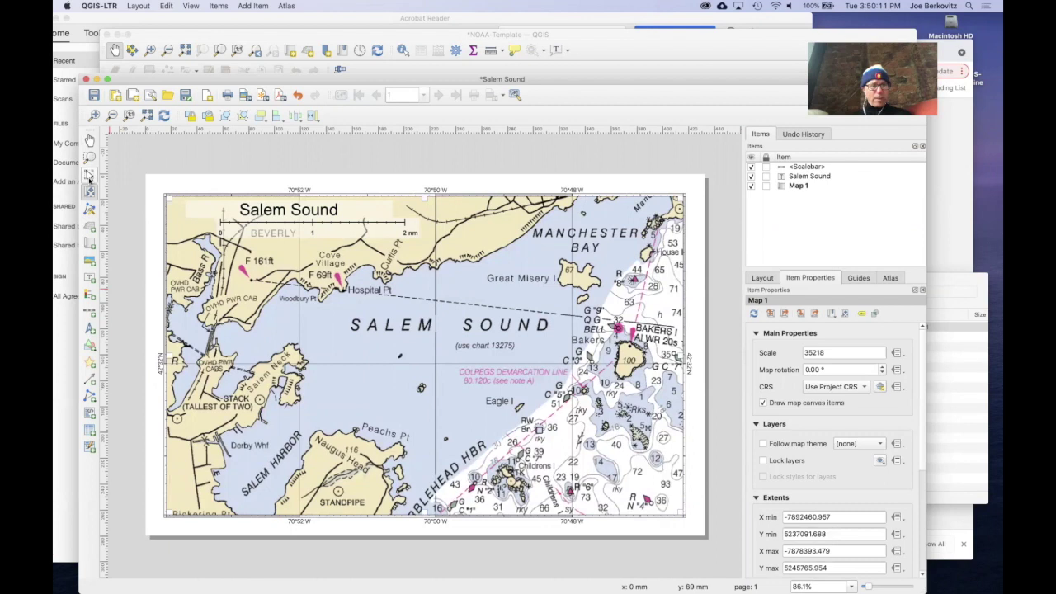
Step: Examine the chart detail around Beverly at high magnification in the layout, and return to the full page
scroll(127, 250, up, 5)
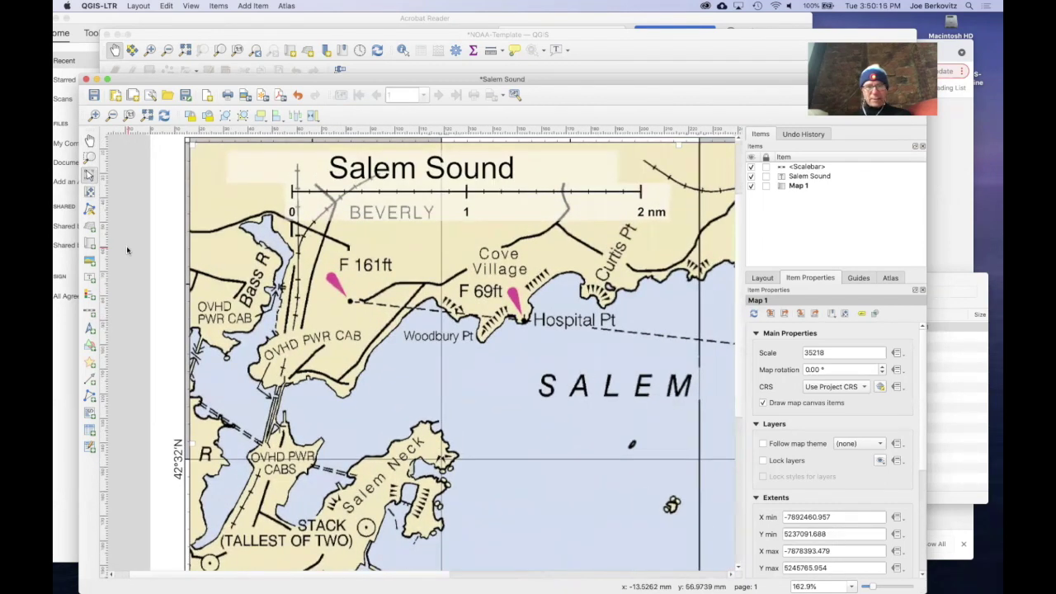
scroll(134, 286, up, 3)
scroll(134, 286, up, 2)
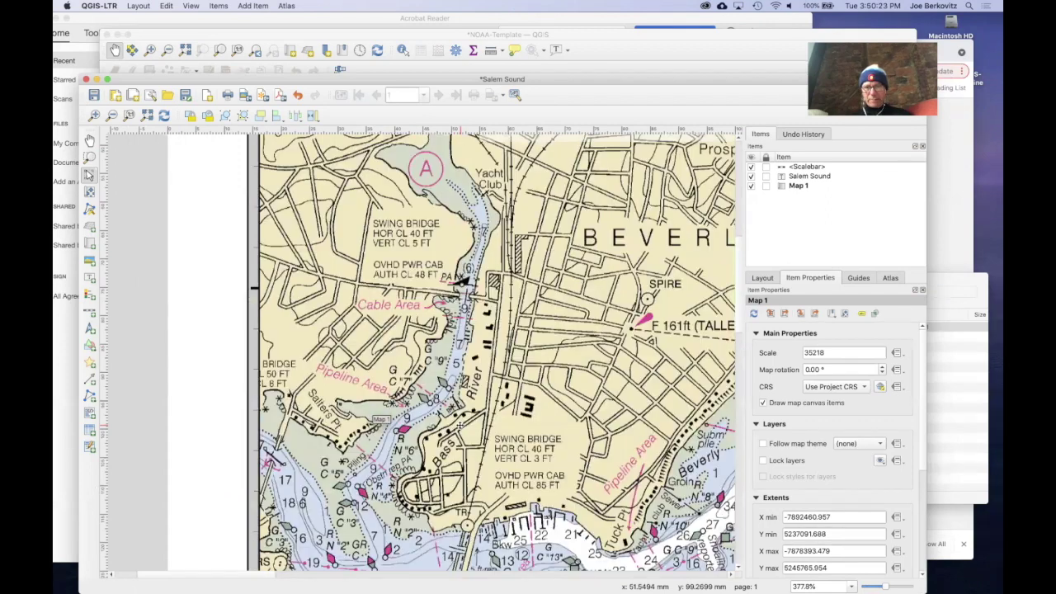
scroll(458, 424, down, 5)
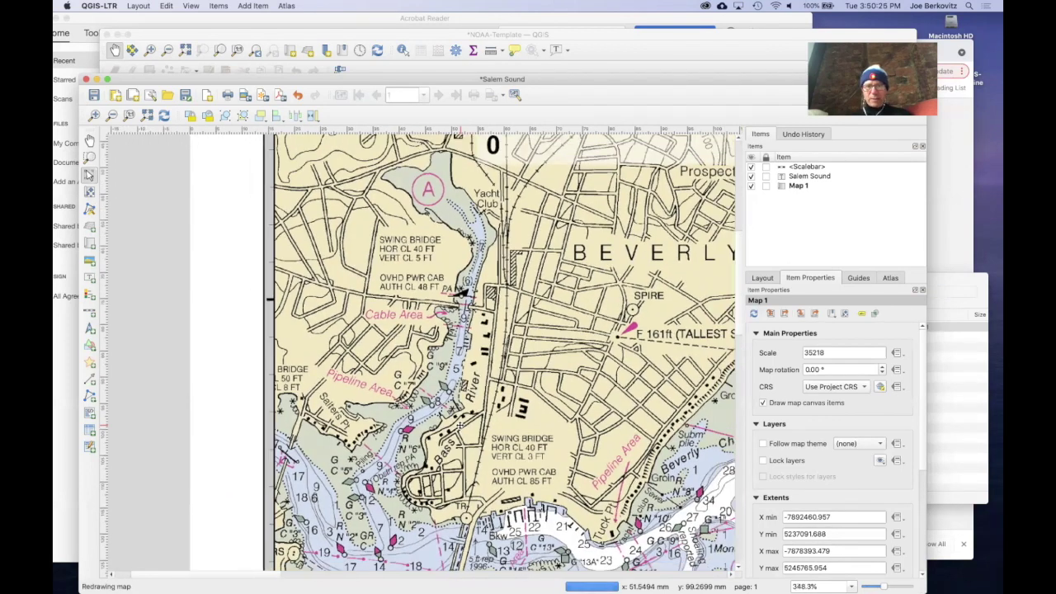
scroll(460, 424, down, 2)
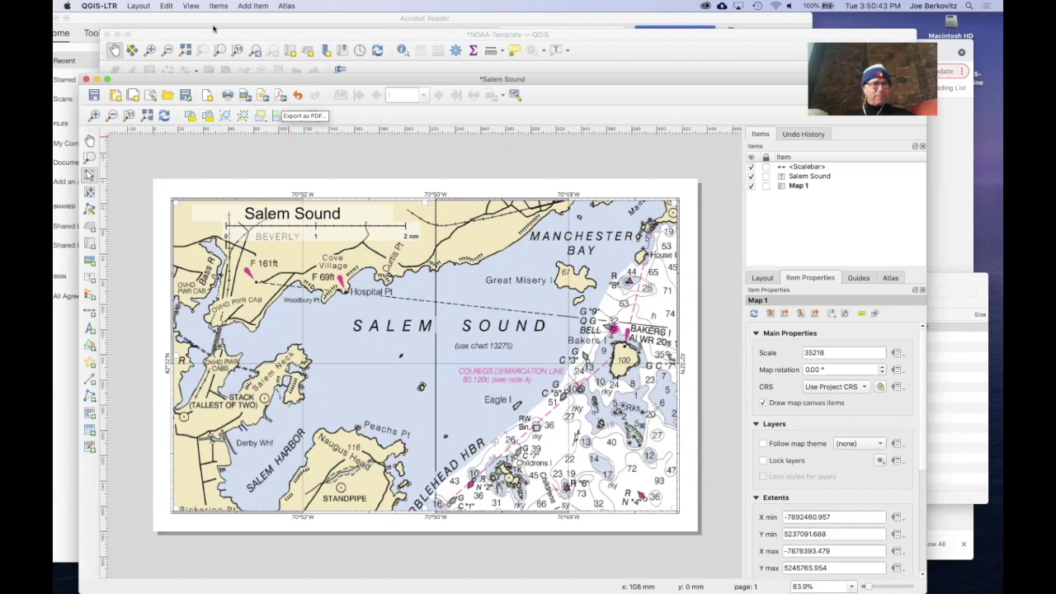
Step: Export the layout as Salem Sound.pdf to the QGIS Demo folder, keeping the offered PDF export options
click(138, 5)
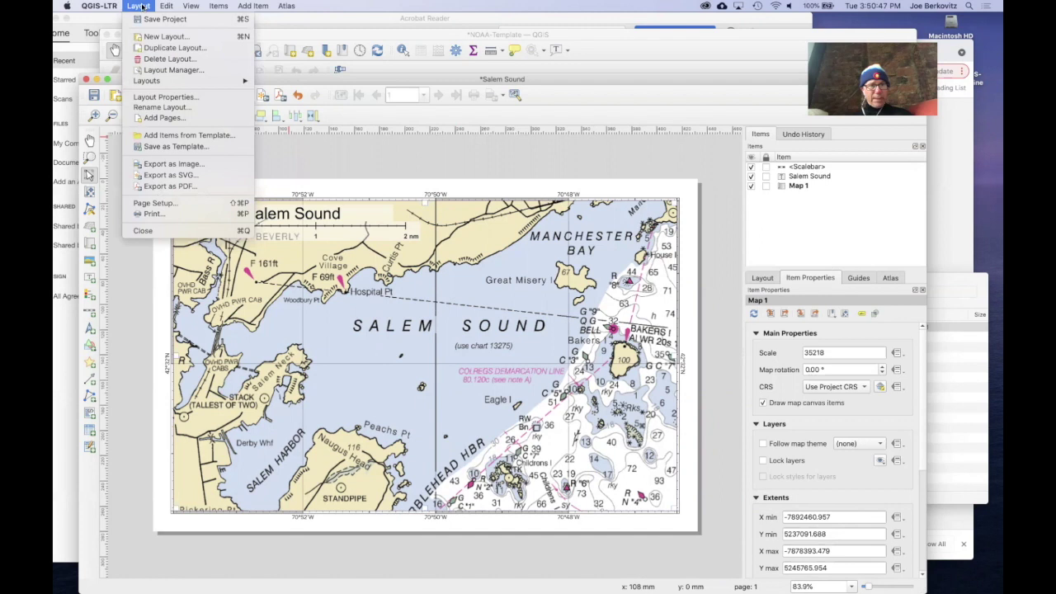
click(170, 187)
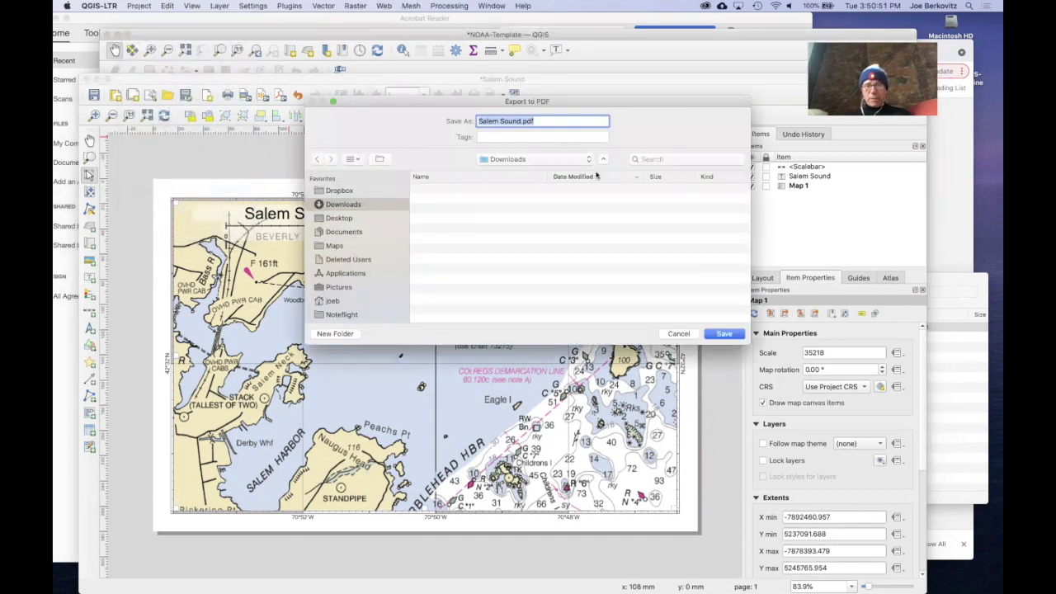
click(544, 160)
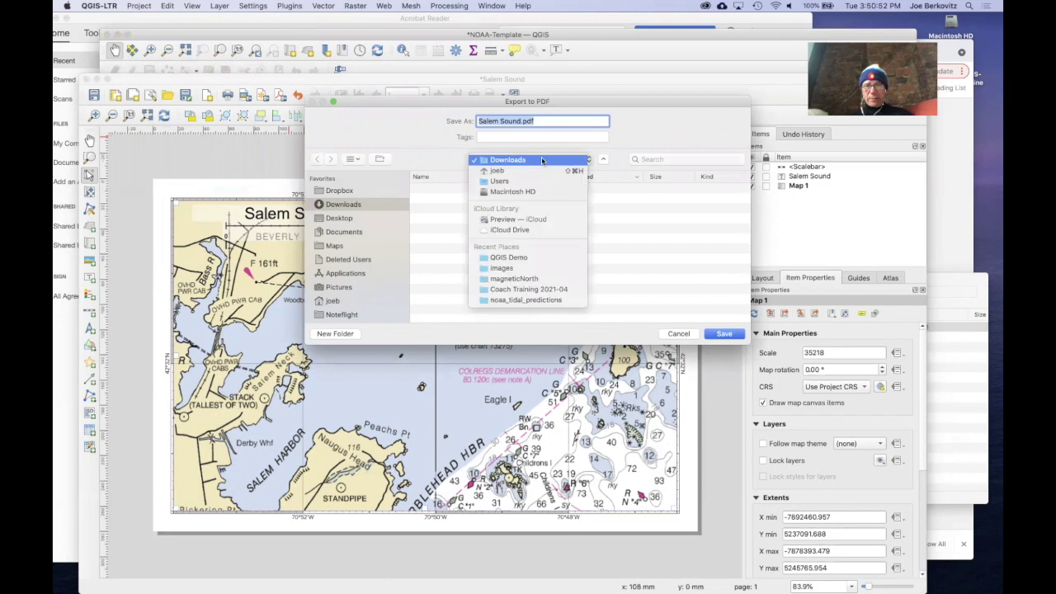
click(532, 258)
click(729, 336)
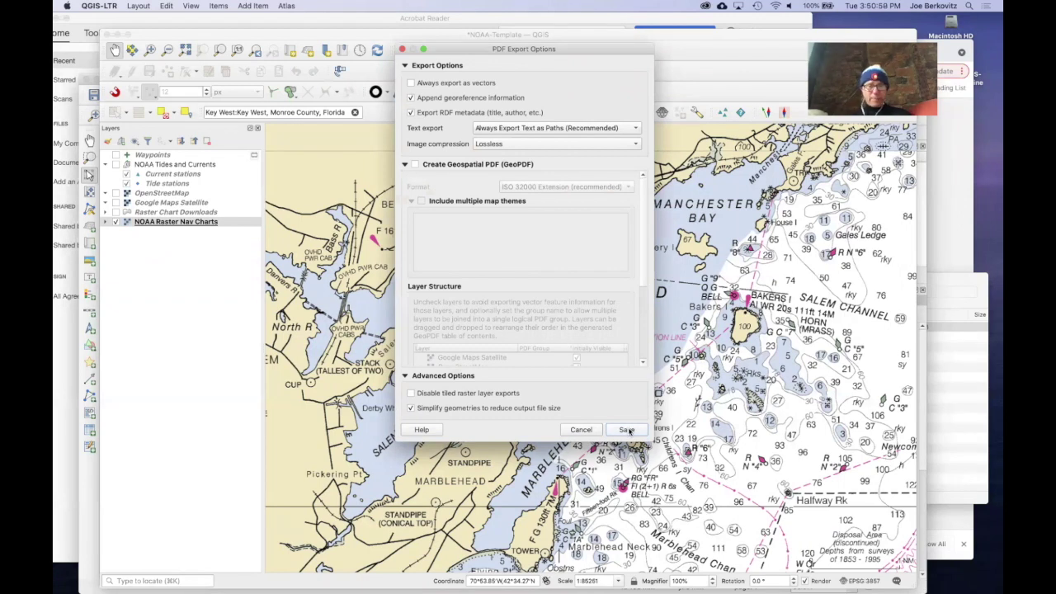
click(627, 429)
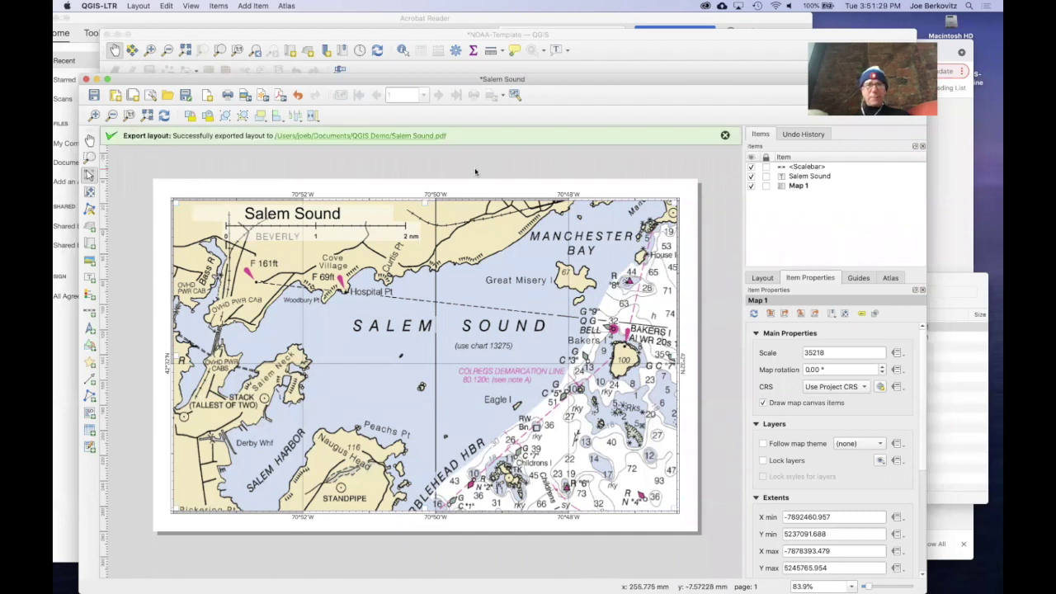
Step: Open the exported Salem Sound.pdf in Acrobat Reader, examine the Beverly area at up to 400%, and return to the whole page
click(396, 139)
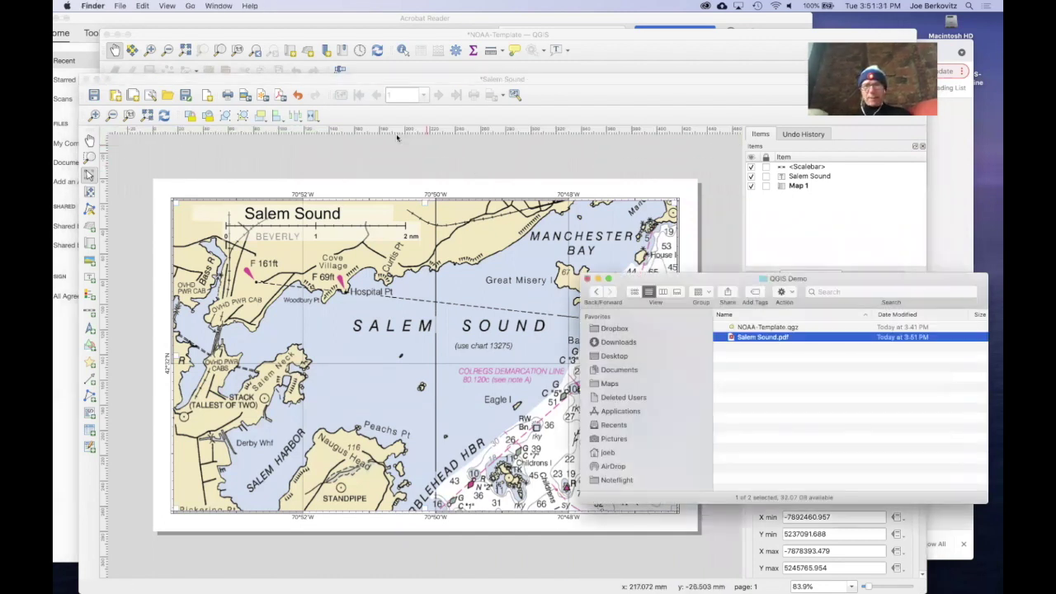
double_click(763, 338)
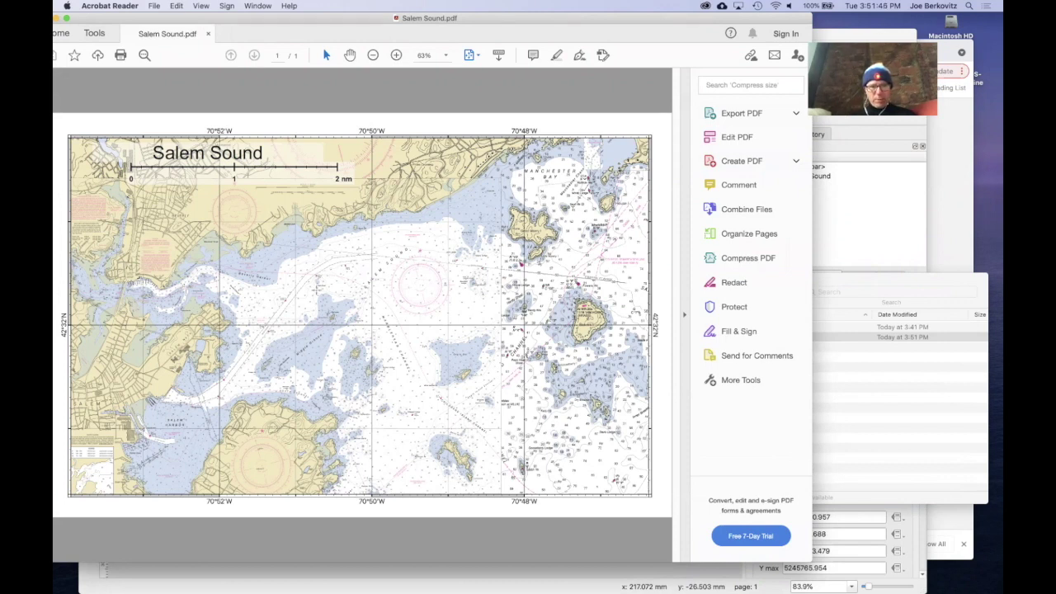
click(316, 291)
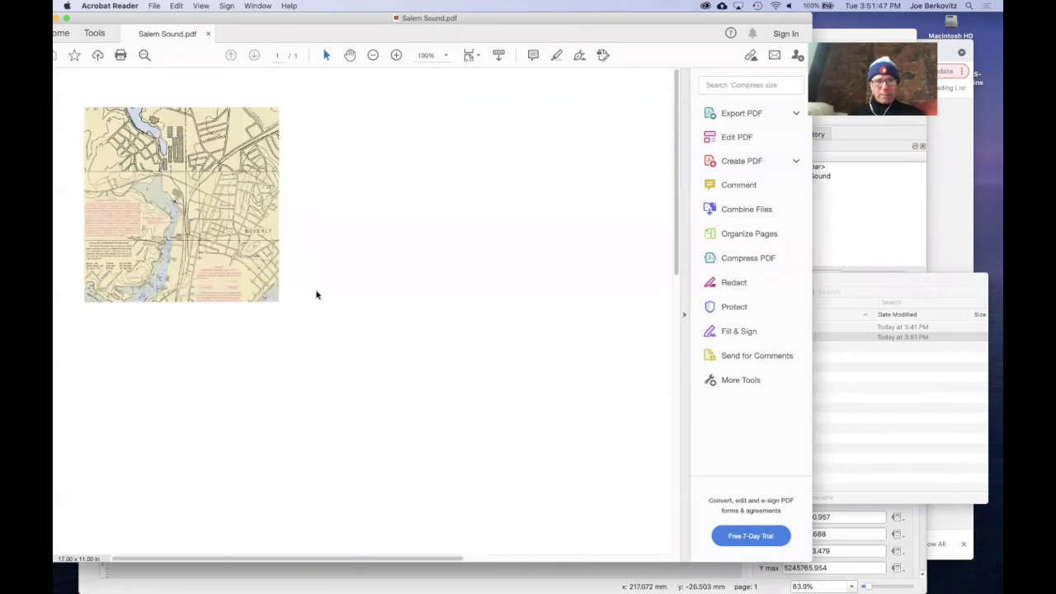
key(super+equal)
key(super+equal)
key(super+equal)
key(super+equal)
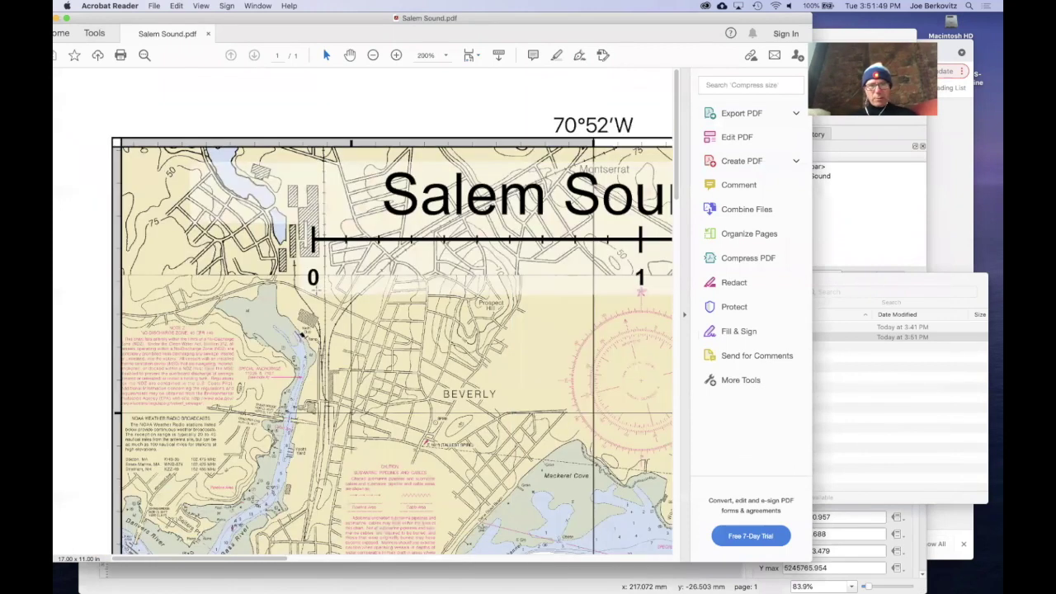
key(super+equal)
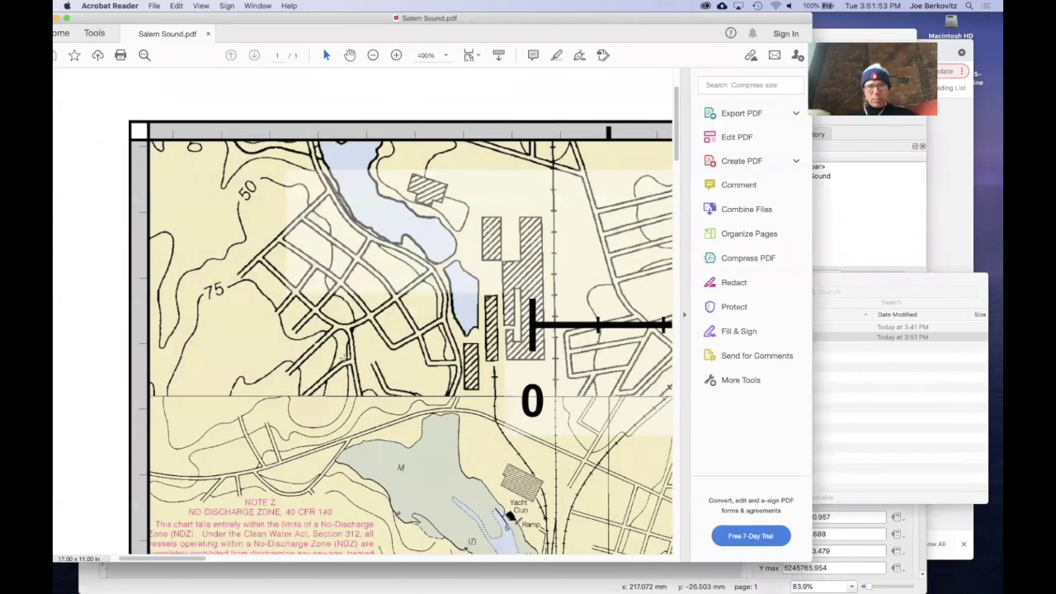
scroll(344, 357, down, 5)
scroll(344, 357, right, 3)
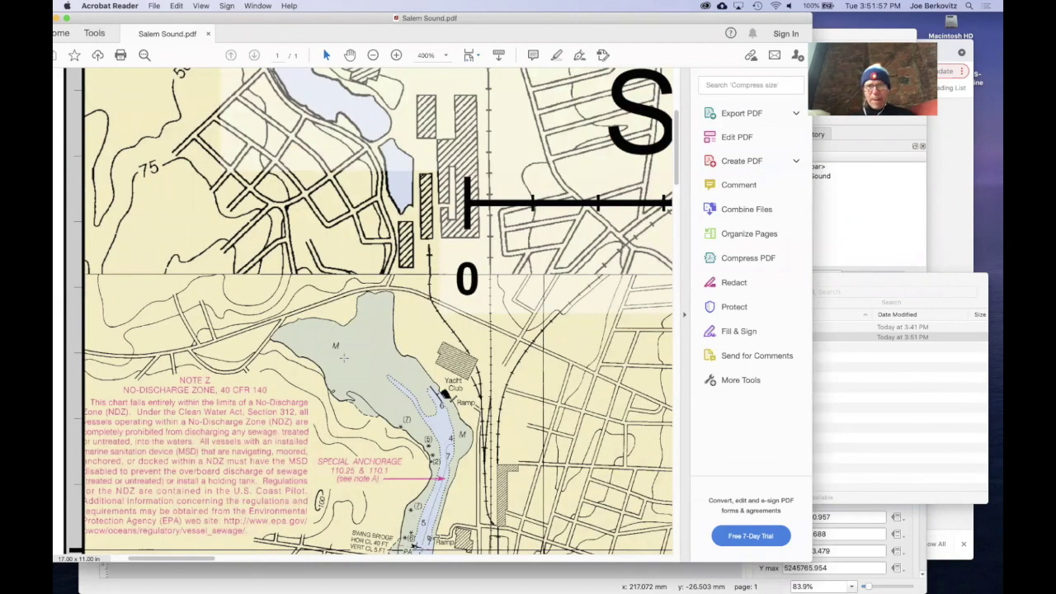
key(super+0)
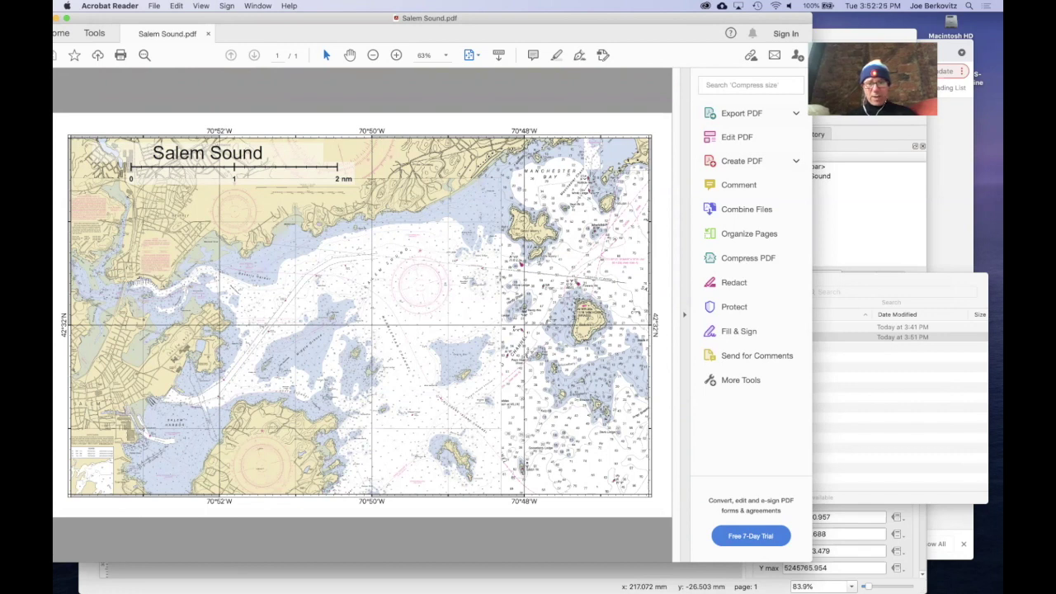
Step: Examine the seam between differently scaled charts near Great Misery Island in the PDF, and return to the whole page
scroll(499, 275, up, 5)
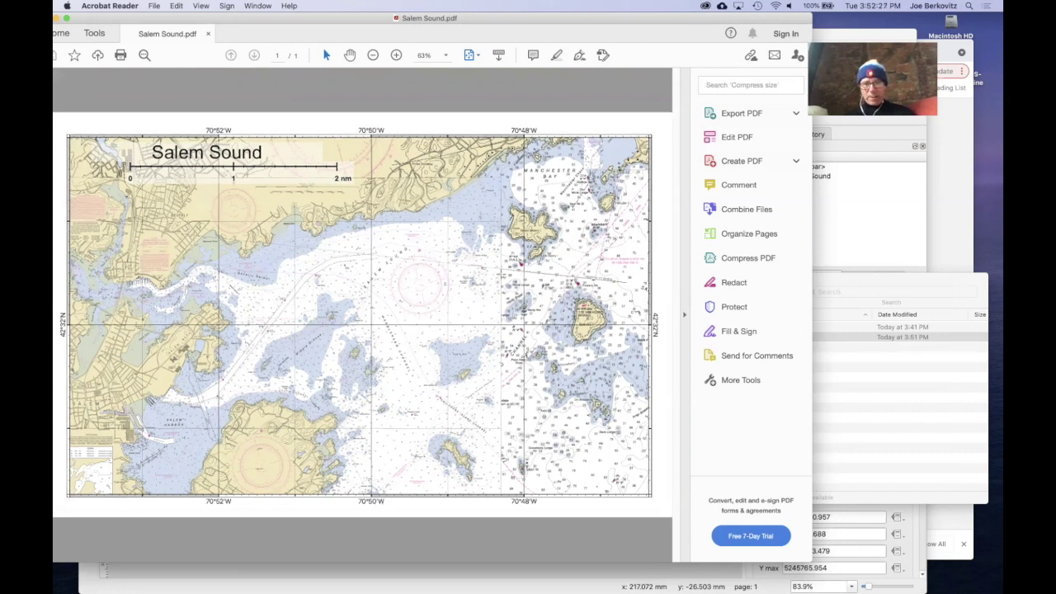
scroll(500, 275, up, 2)
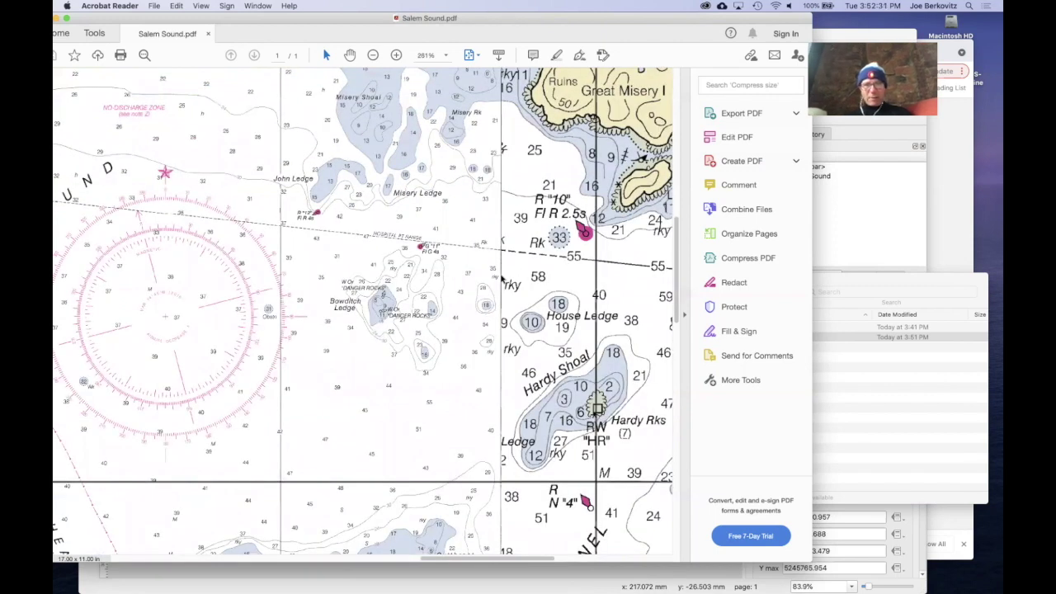
scroll(502, 279, down, 3)
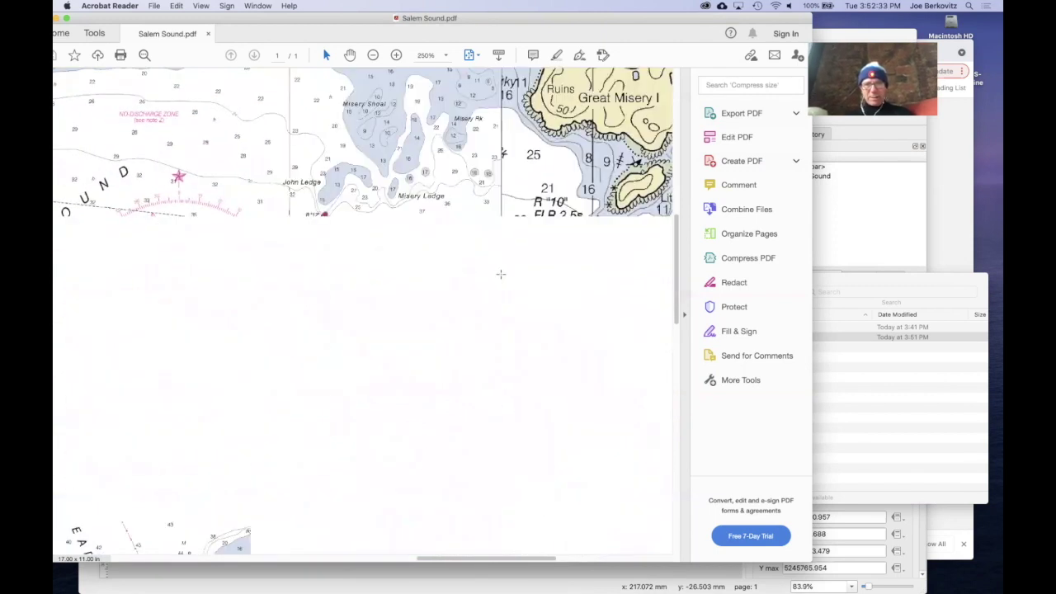
key(super+0)
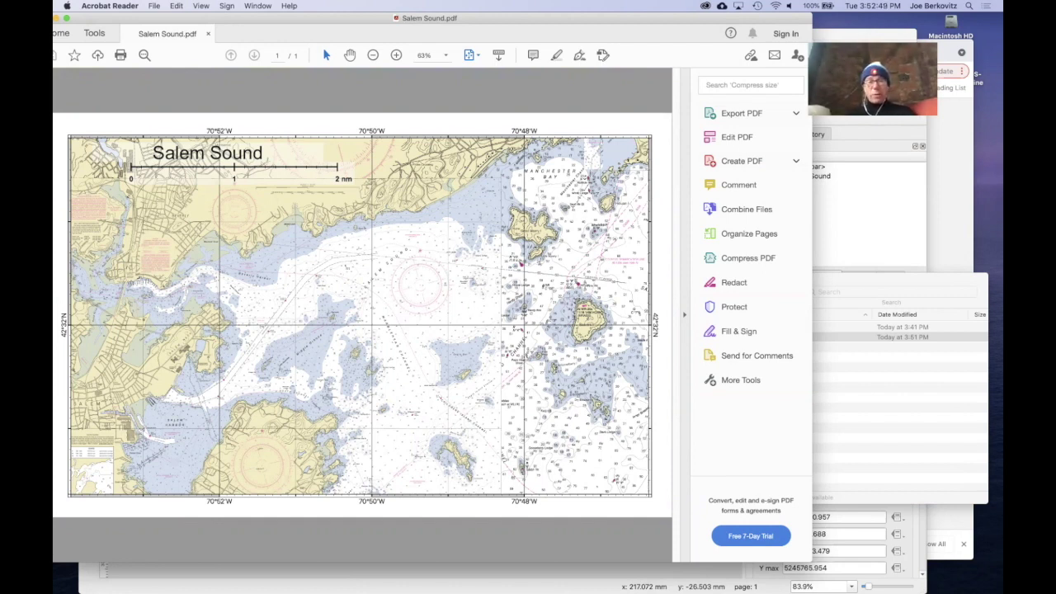
Step: Switch back to QGIS and bring the main NOAA-Template map window to the front
key(super+Tab)
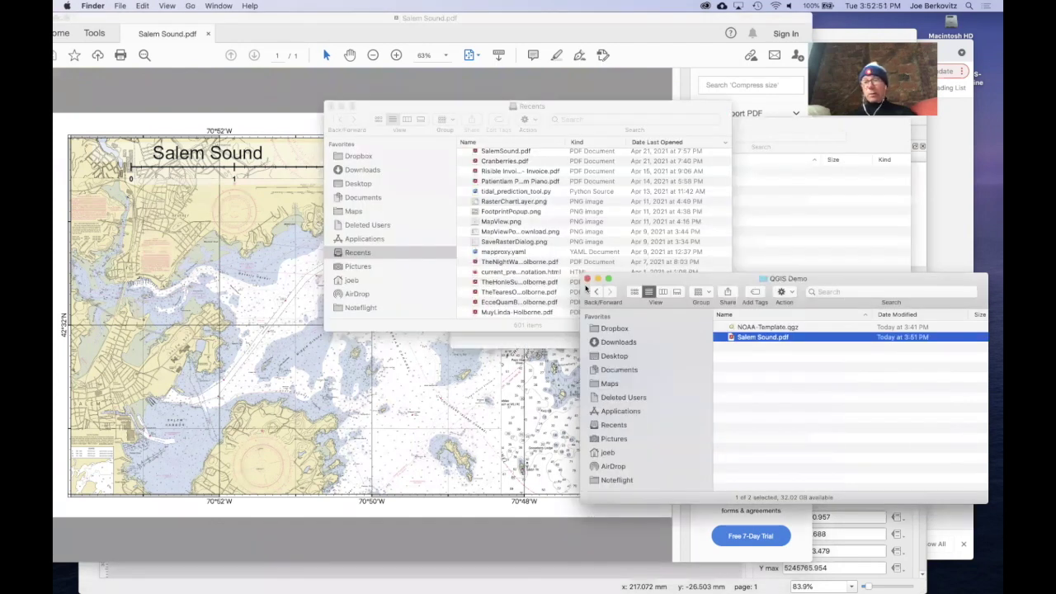
key(super+Tab)
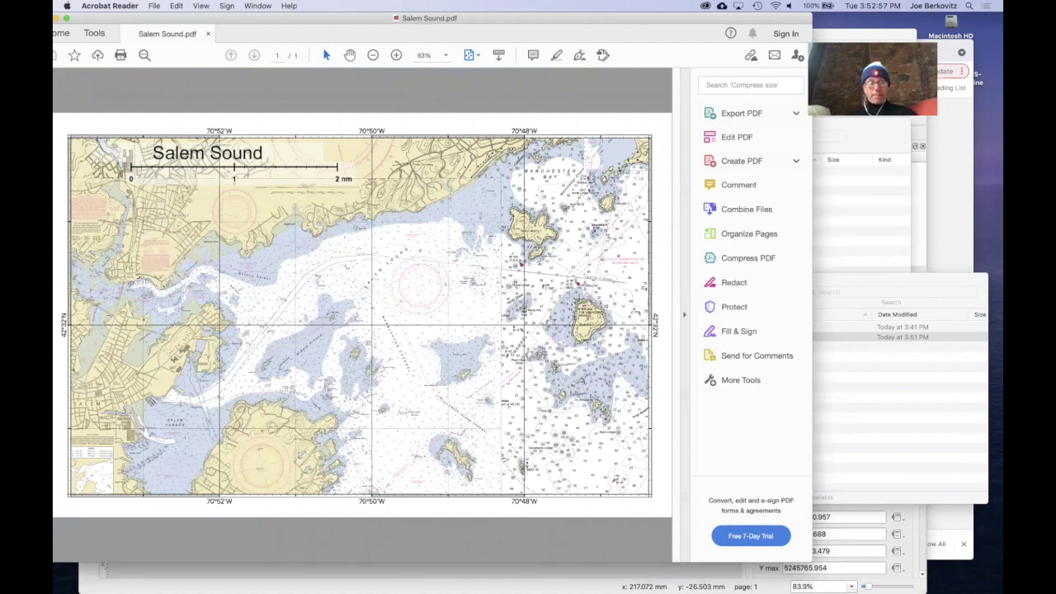
key(super+Tab)
key(super+Tab)
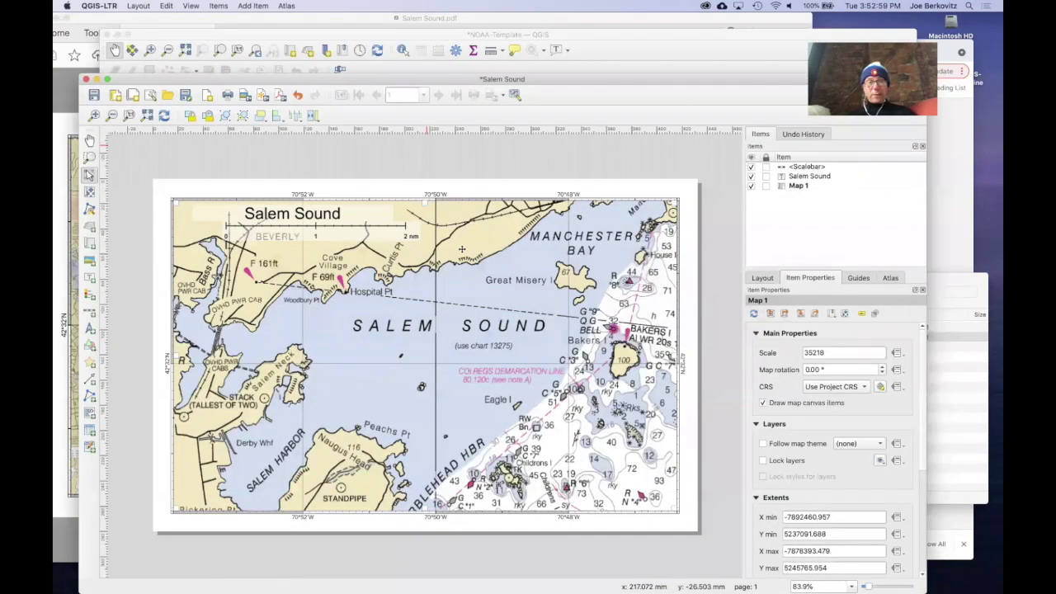
key(super+grave)
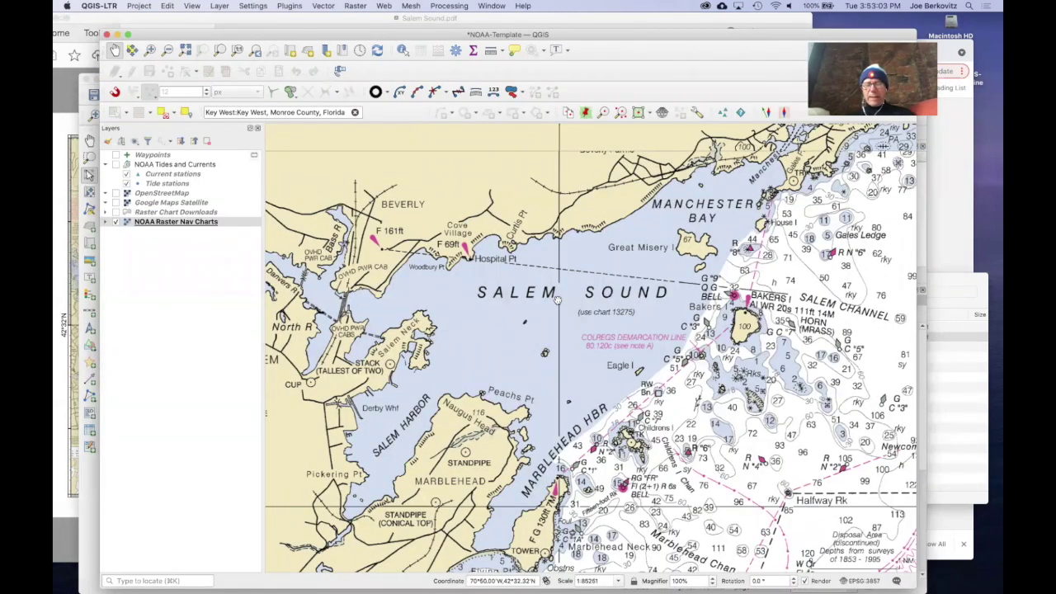
Step: Turn on the Raster Chart Downloads layer over the wider Salem Sound area
scroll(557, 300, down, 2)
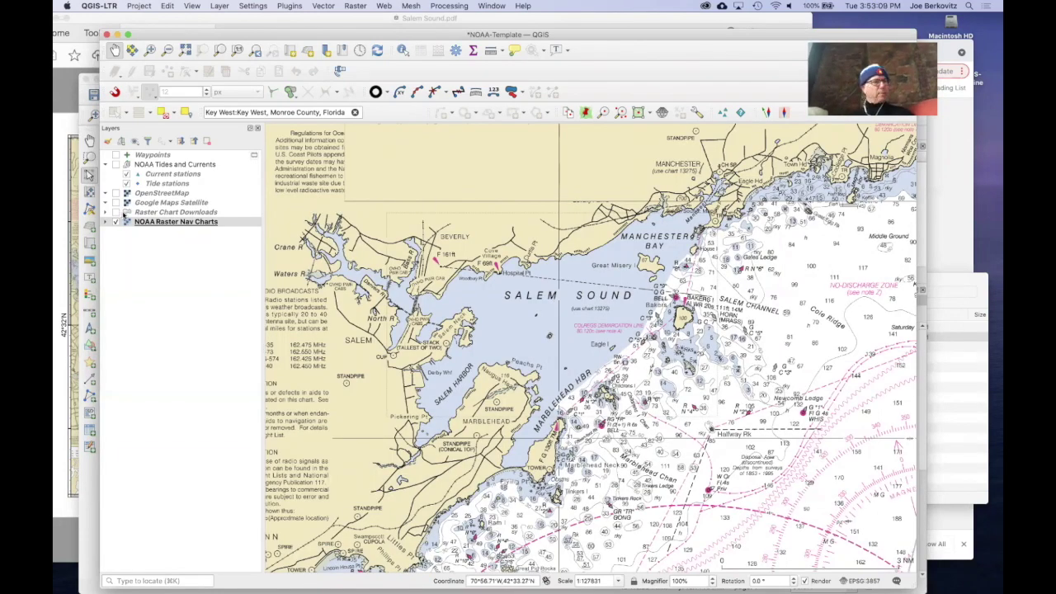
click(150, 216)
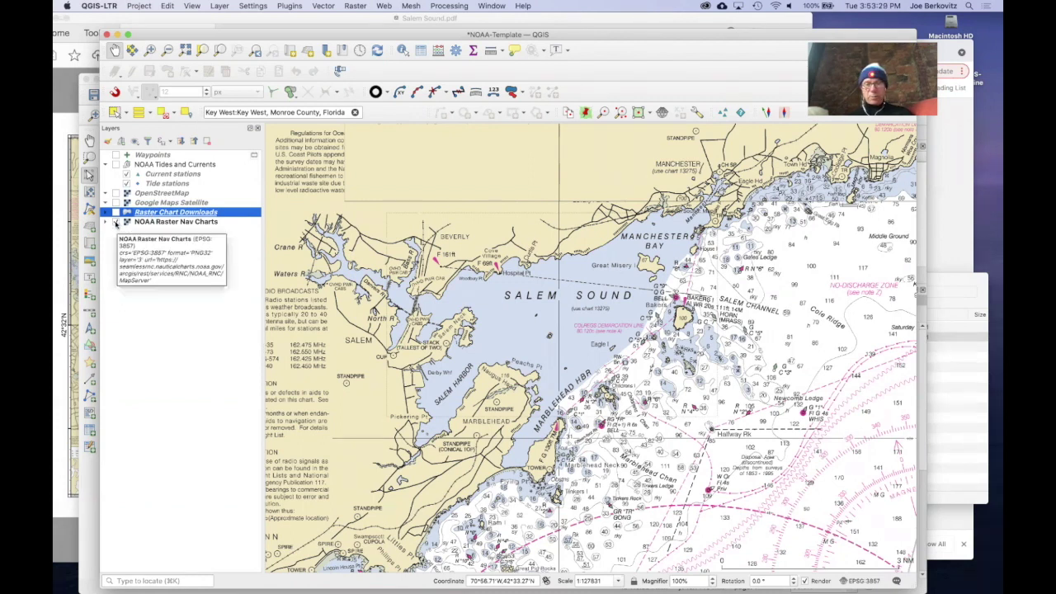
click(116, 212)
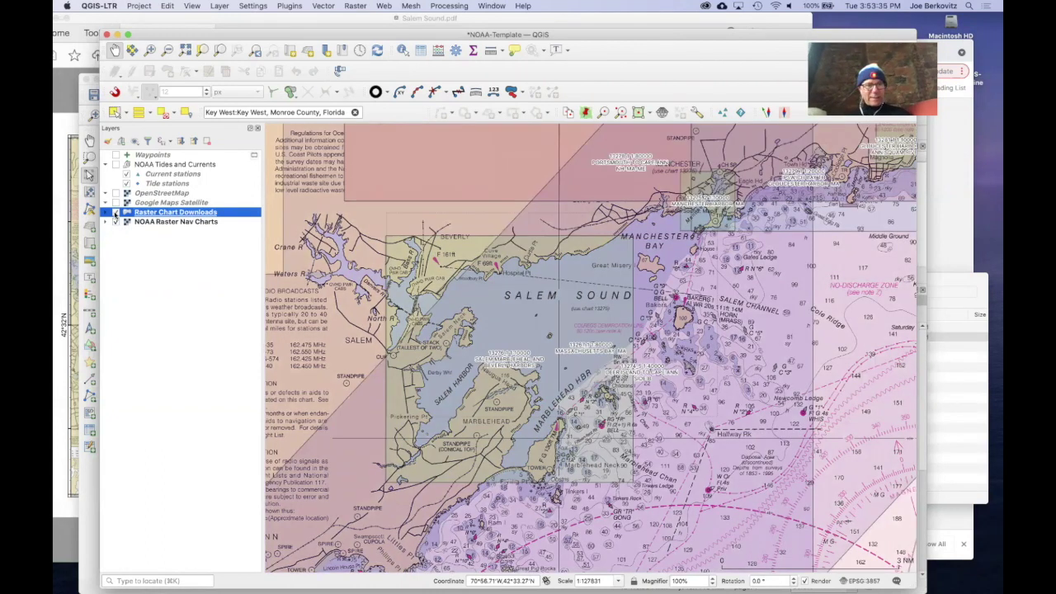
Step: Expand the Raster Chart Downloads legend and hide its <1:15000, 1:20000 and 1:80000 scale classes
click(105, 212)
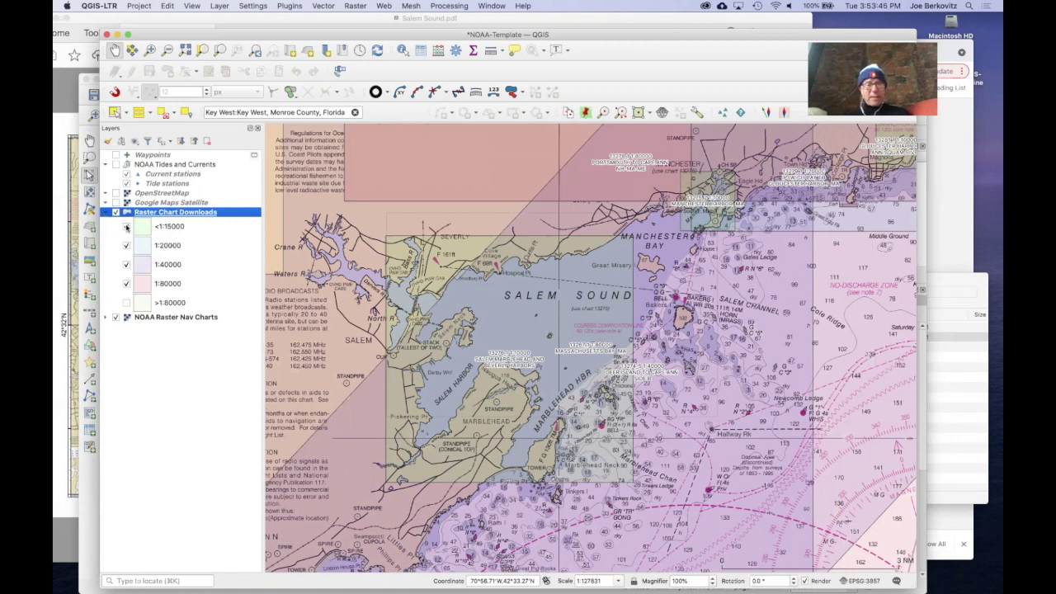
click(126, 227)
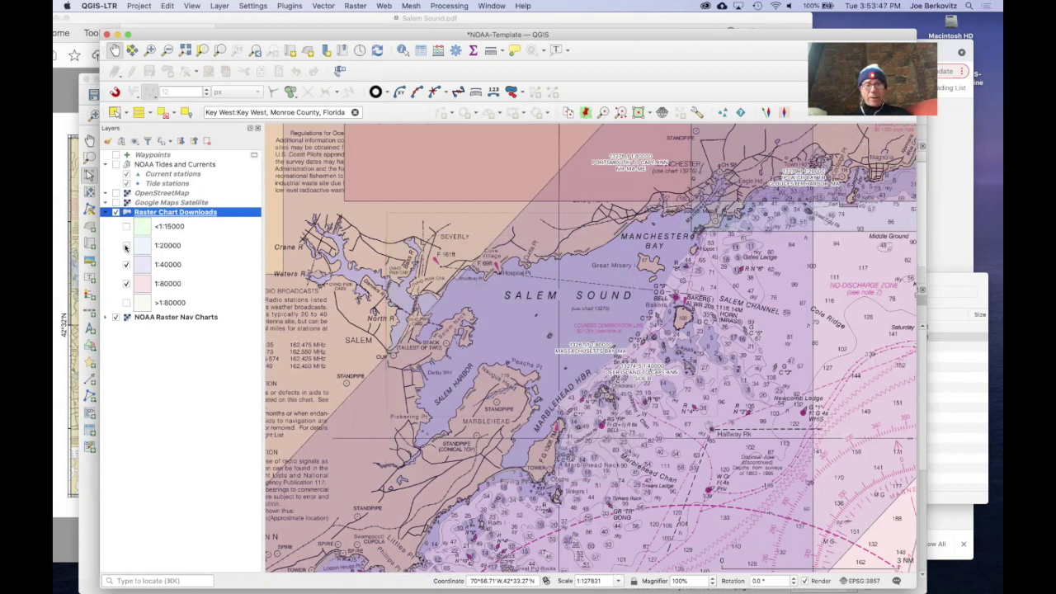
click(125, 247)
click(126, 284)
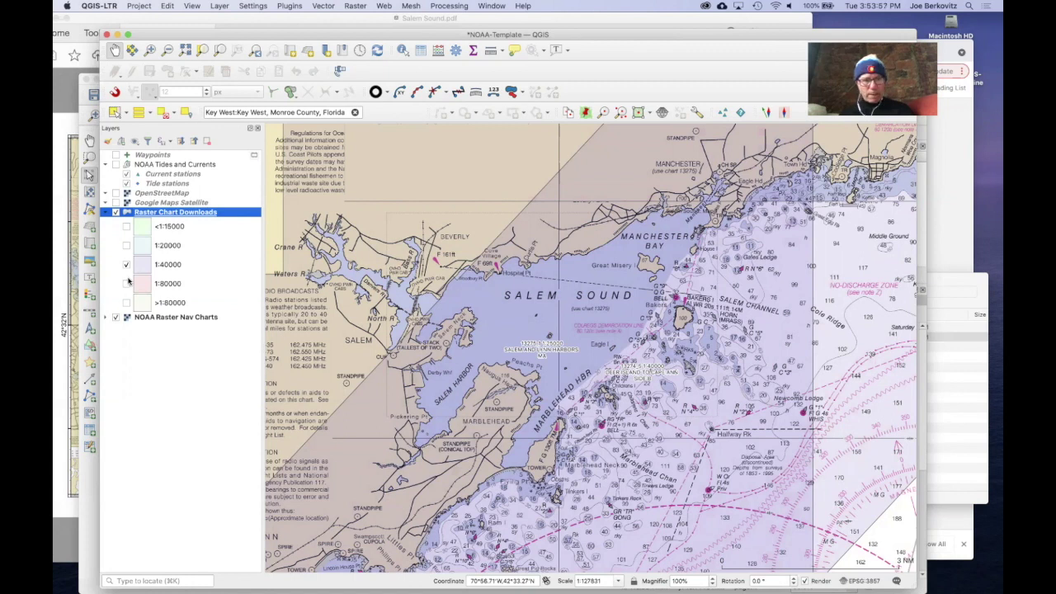
Step: Identify the chart outlines in Salem Sound and preview chart 13275_1, 1:25000 Salem and Lynn Harbors, in the browser
click(522, 292)
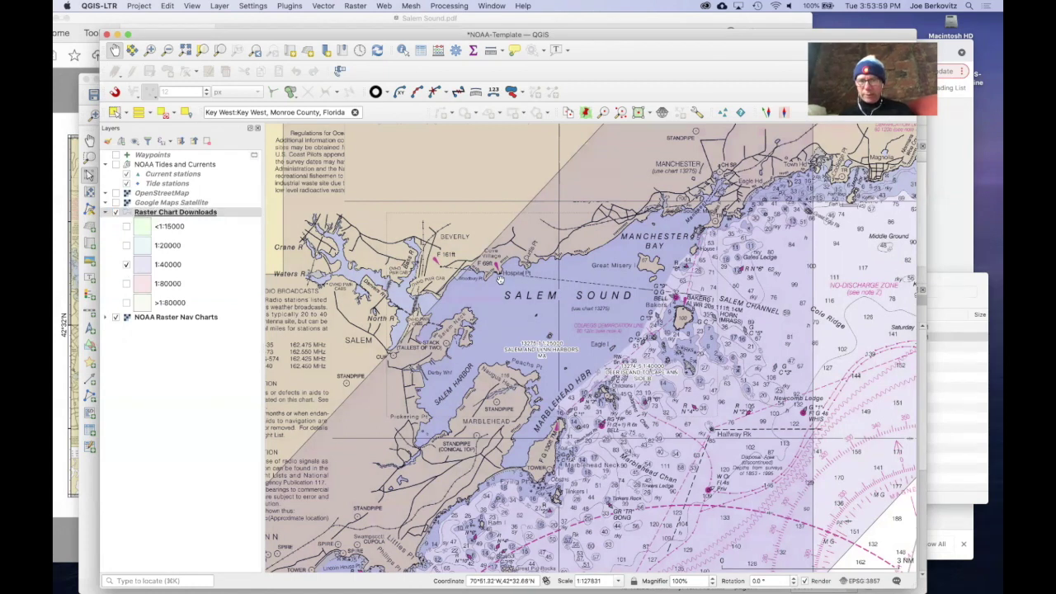
scroll(523, 292, down, 5)
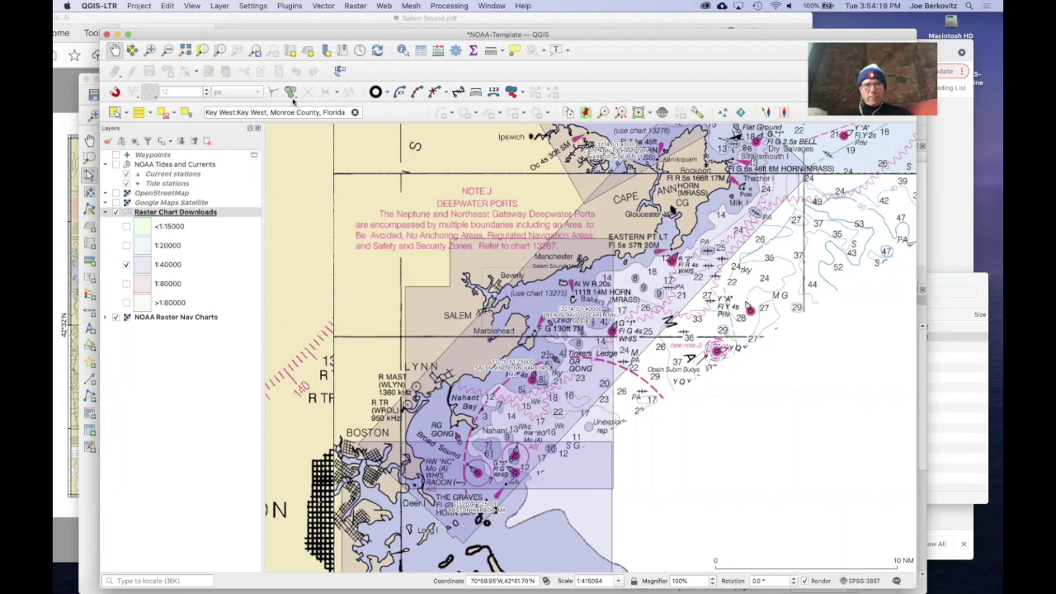
click(402, 51)
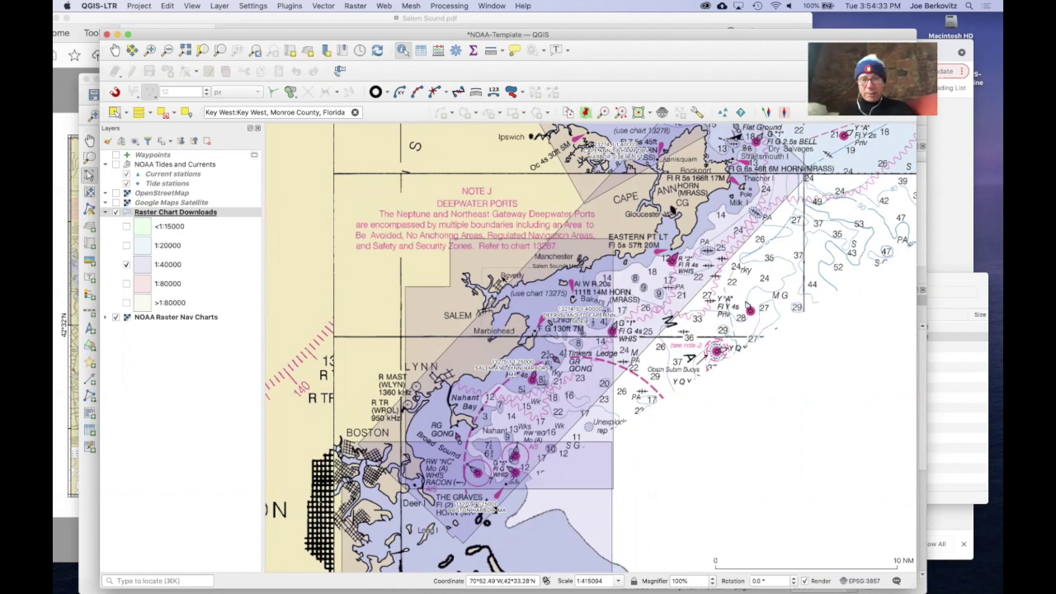
click(538, 305)
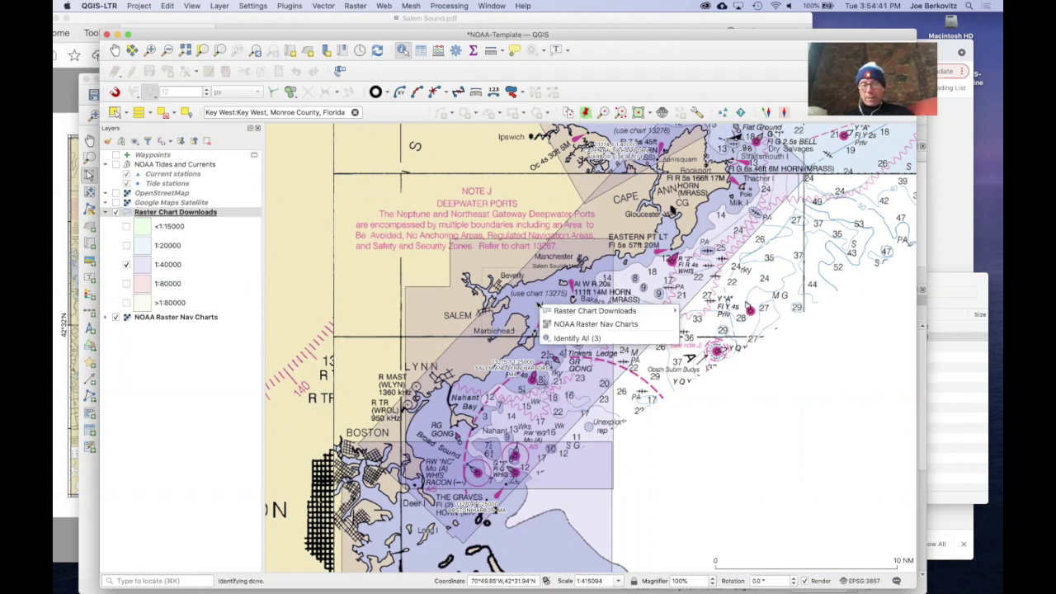
mouse_move(545, 308)
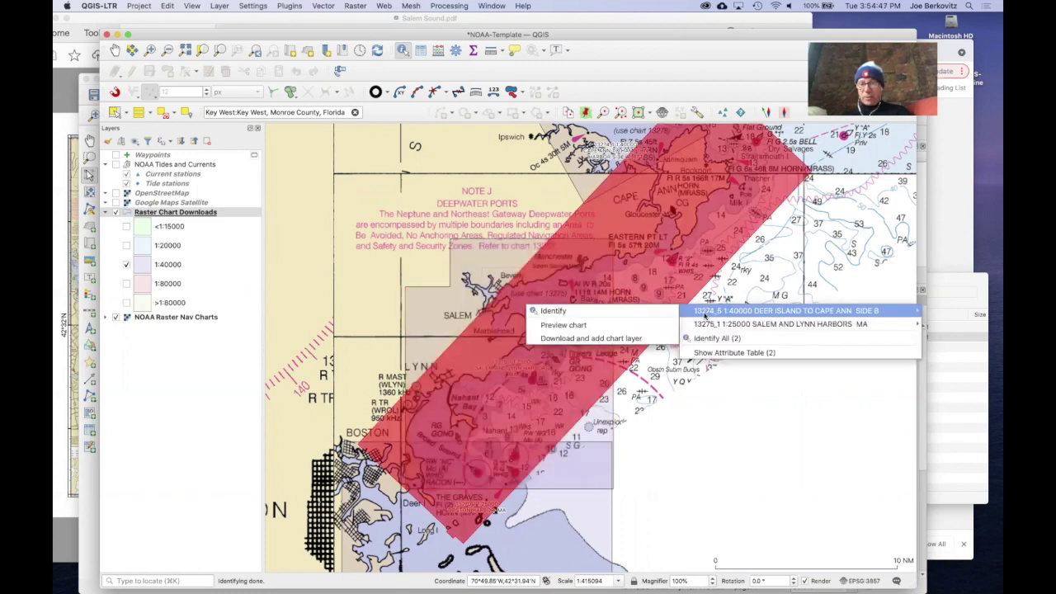
mouse_move(711, 326)
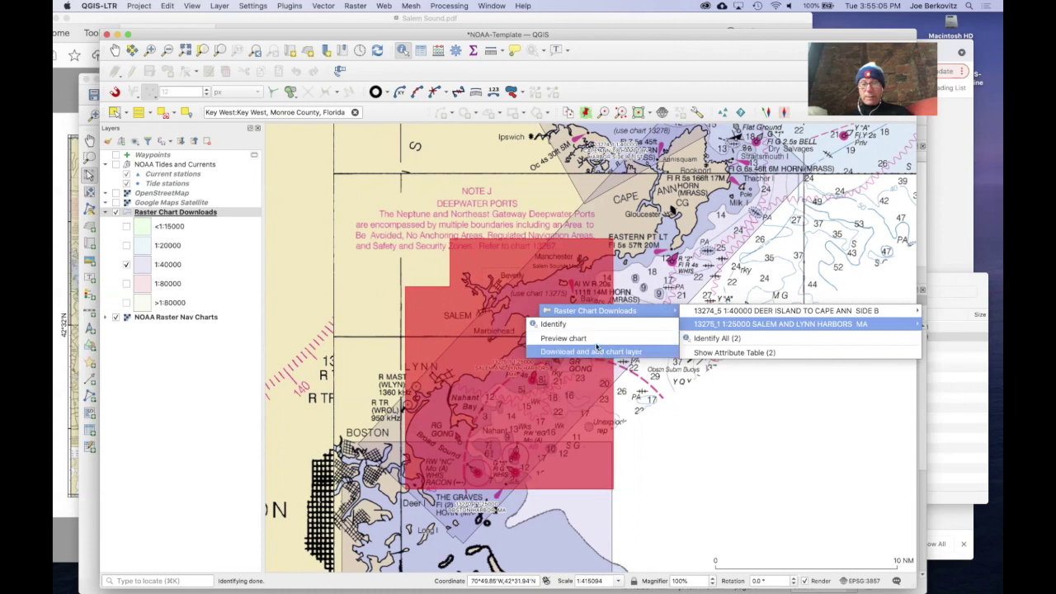
click(595, 340)
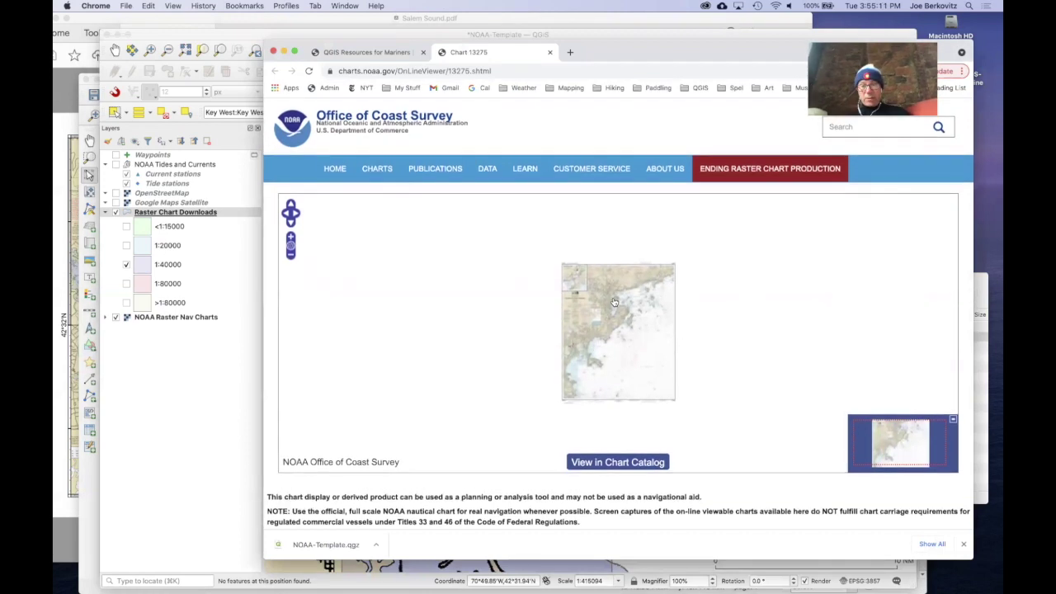
Step: Examine chart 13275 in NOAA's online viewer, from Salem across Salem Sound to Great Misery Island
scroll(614, 302, up, 2)
scroll(614, 302, up, 5)
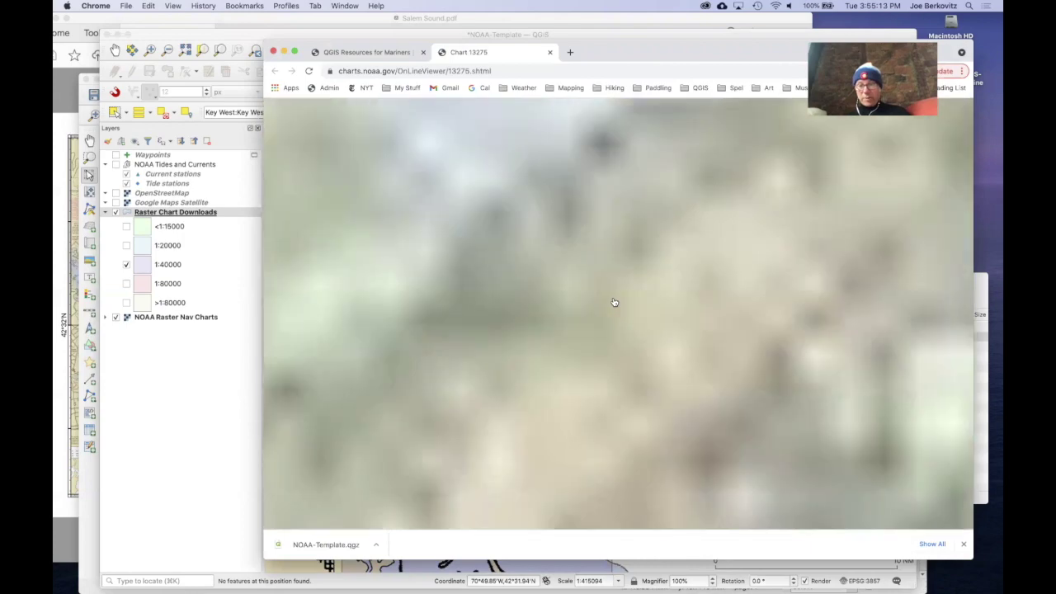
scroll(614, 302, down, 5)
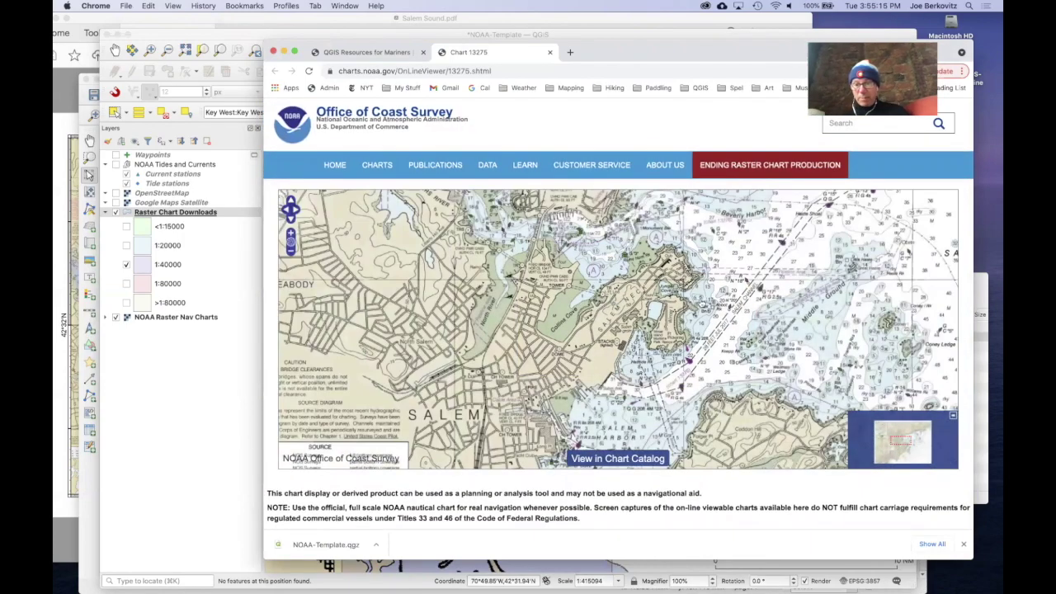
drag(704, 304, 472, 409)
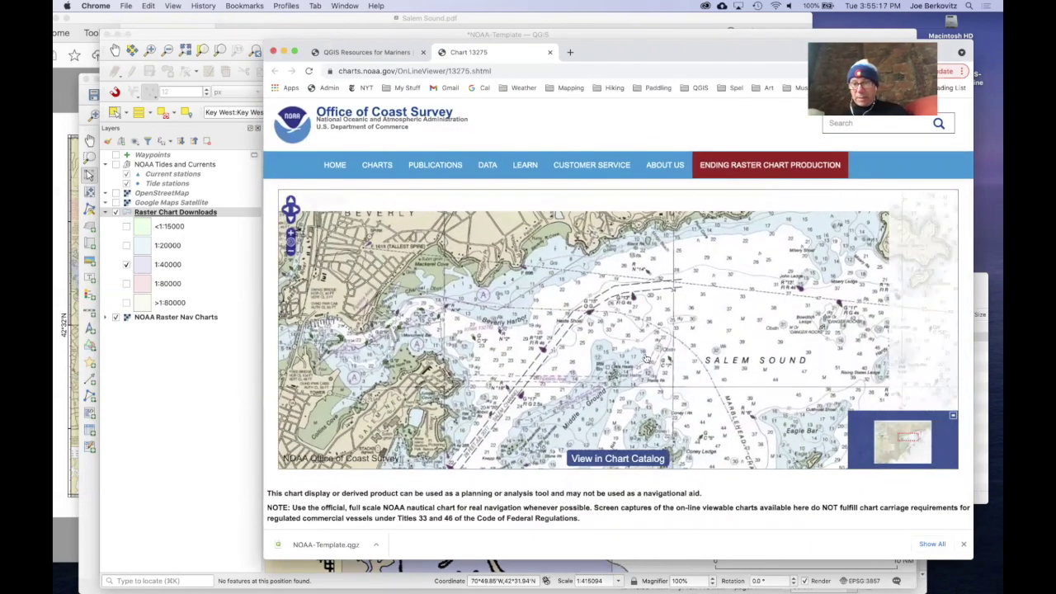
drag(746, 345, 602, 342)
scroll(602, 342, down, 5)
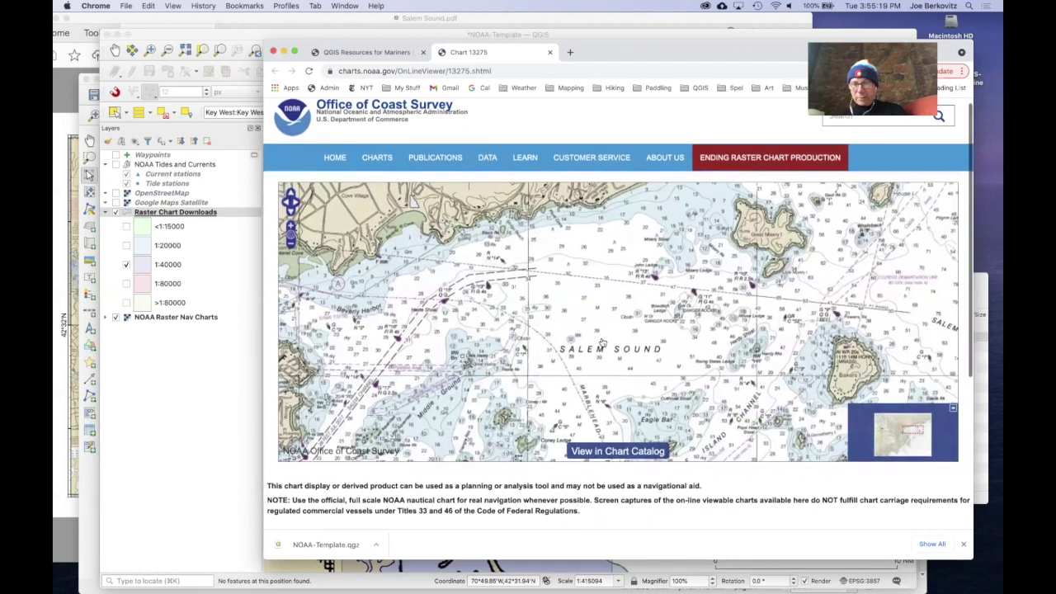
scroll(602, 342, up, 5)
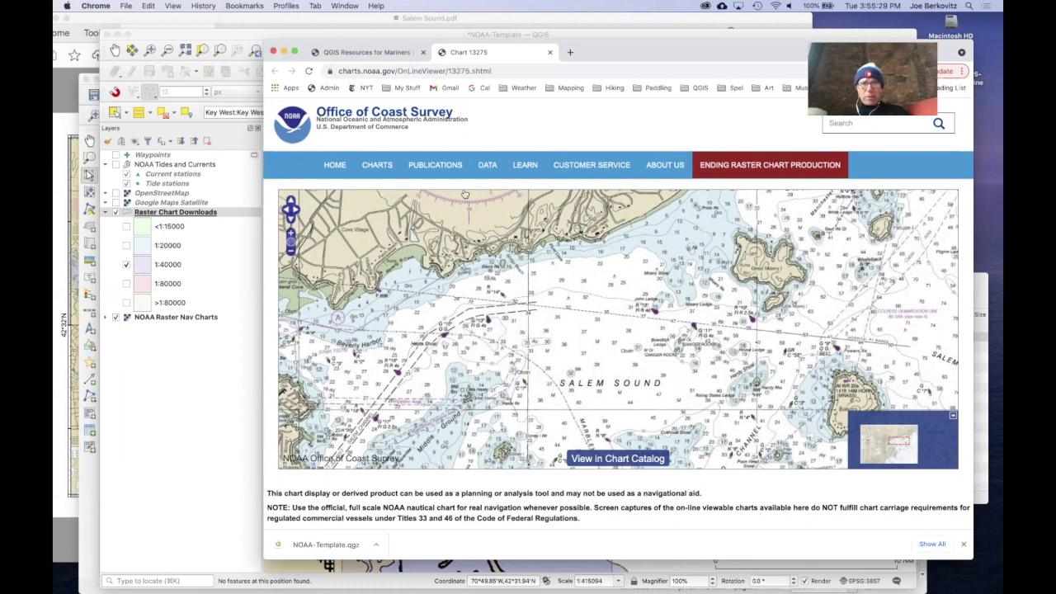
Step: Switch back to QGIS, identify the chart outline near Beverly, and download and add 13275_1 Salem and Lynn Harbors as a chart layer
key(super+Tab)
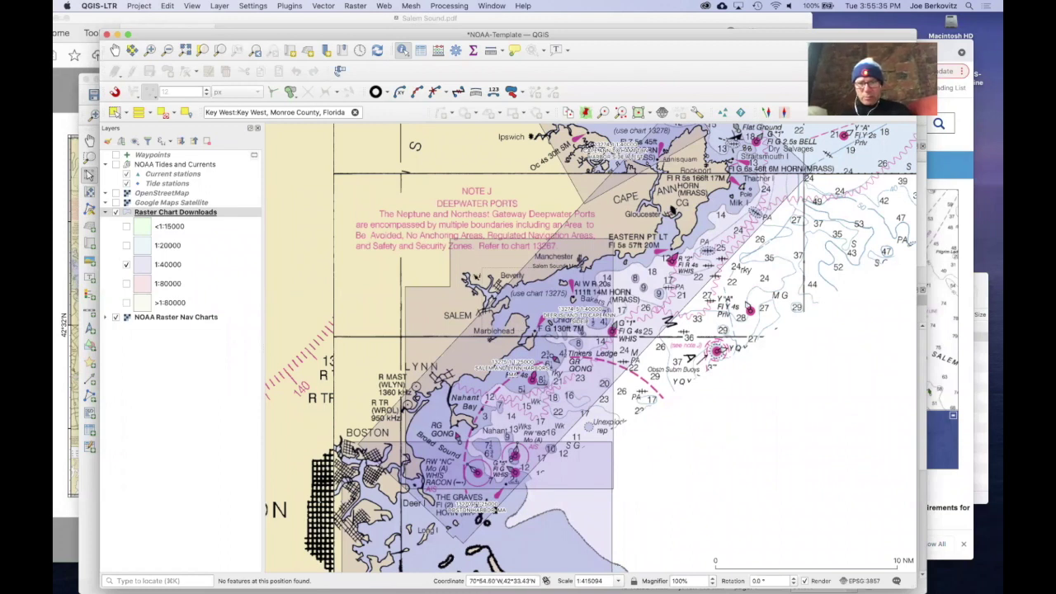
click(477, 279)
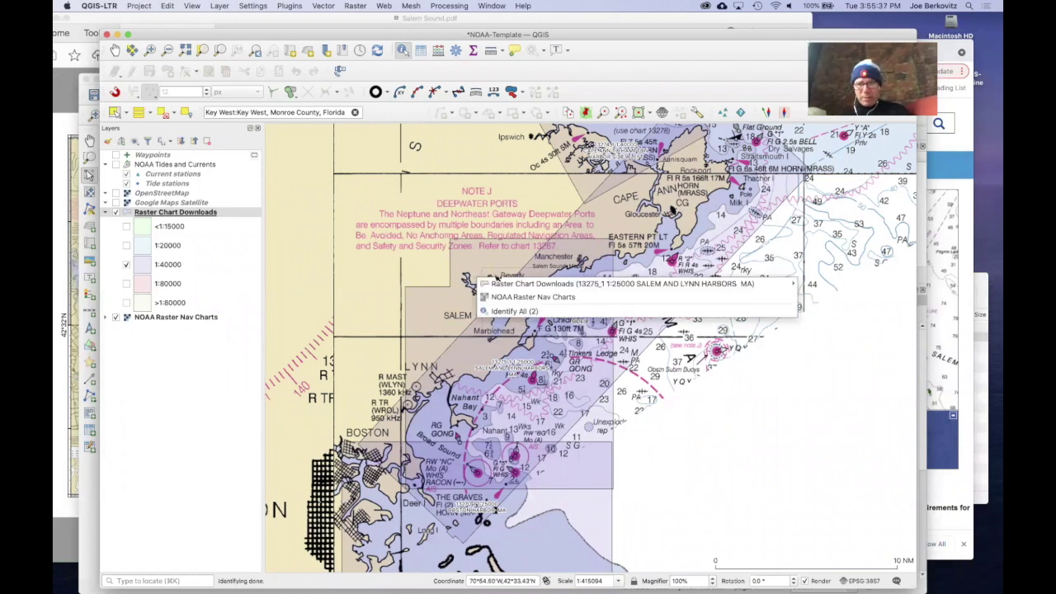
mouse_move(517, 283)
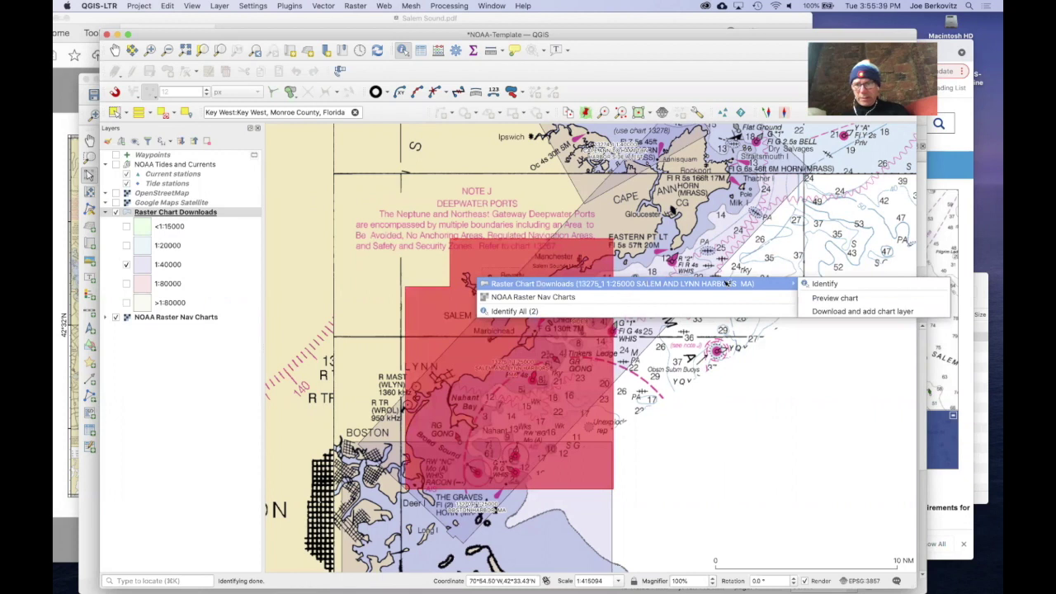
click(829, 311)
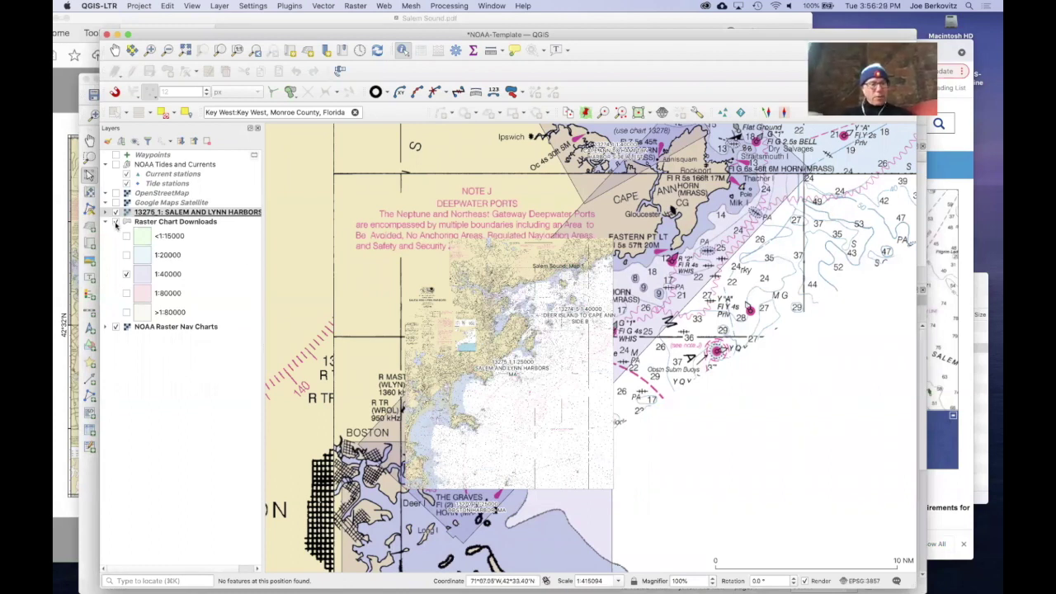
Step: Hide the Raster Chart Downloads and NOAA Raster Nav Charts layers, keeping the downloaded 13275_1 chart visible
click(121, 216)
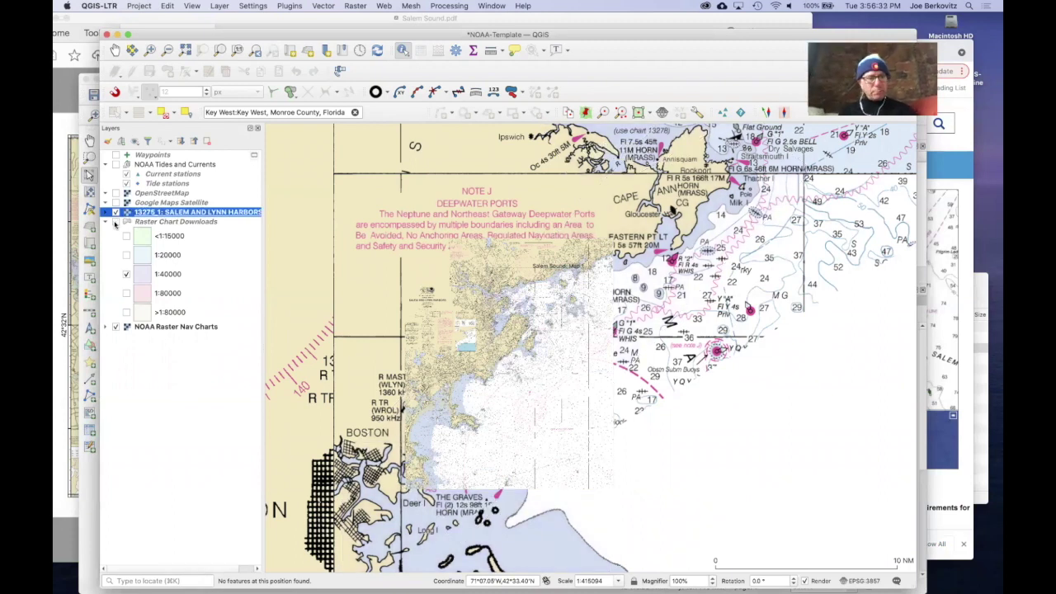
click(114, 223)
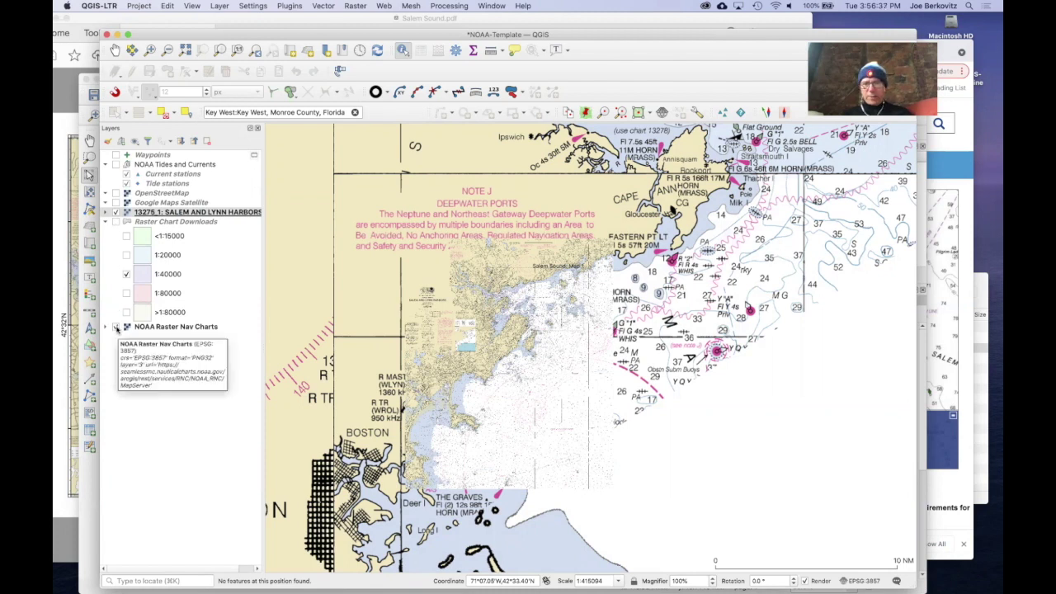
click(116, 328)
Step: Examine the downloaded Salem and Lynn Harbors chart at close range around Salem Sound and Beverly Harbor
scroll(361, 346, up, 3)
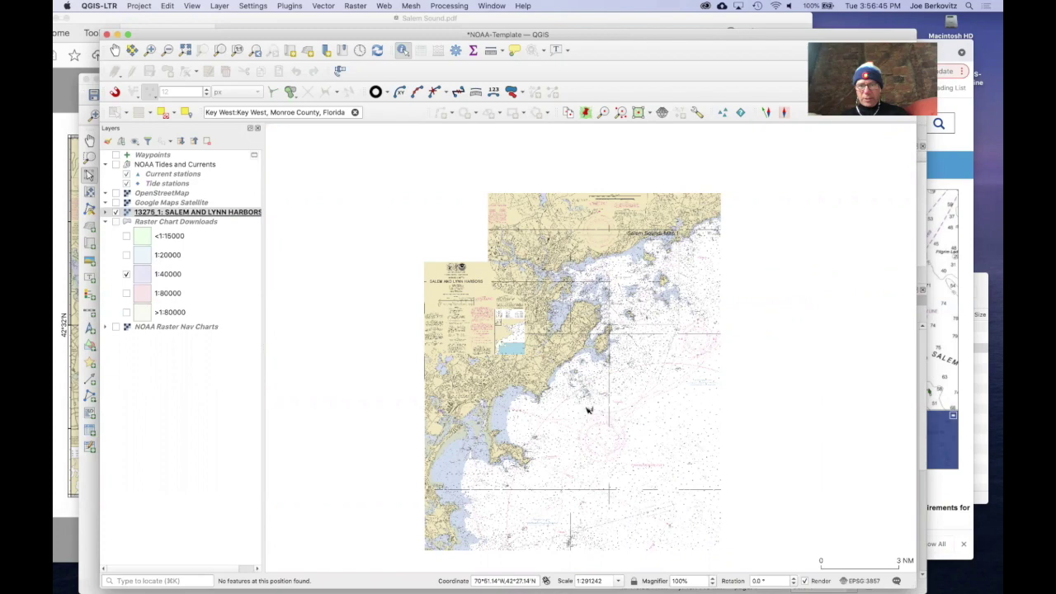
scroll(591, 291, up, 2)
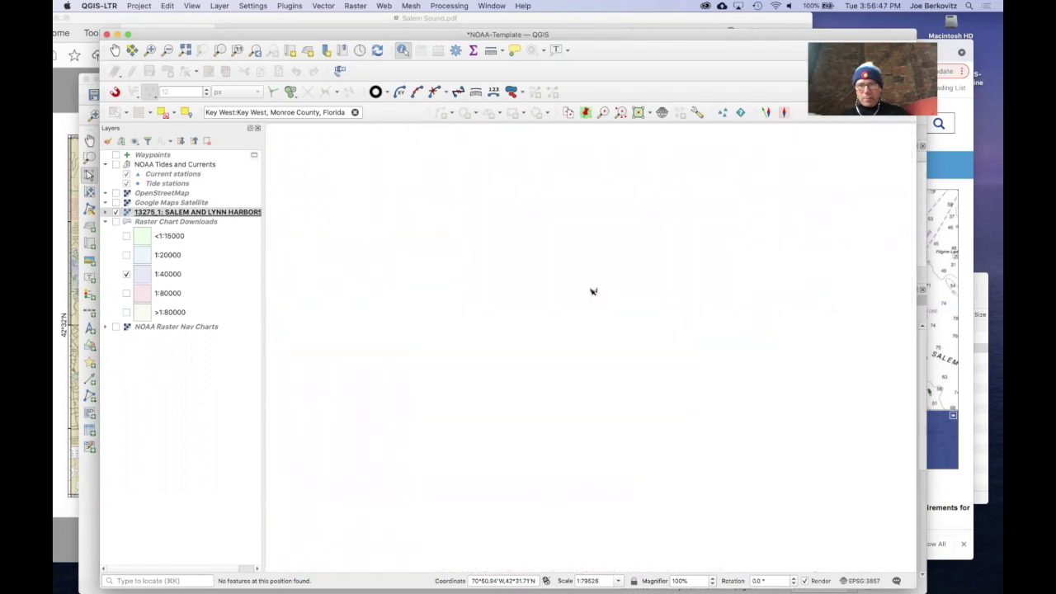
scroll(641, 247, up, 1)
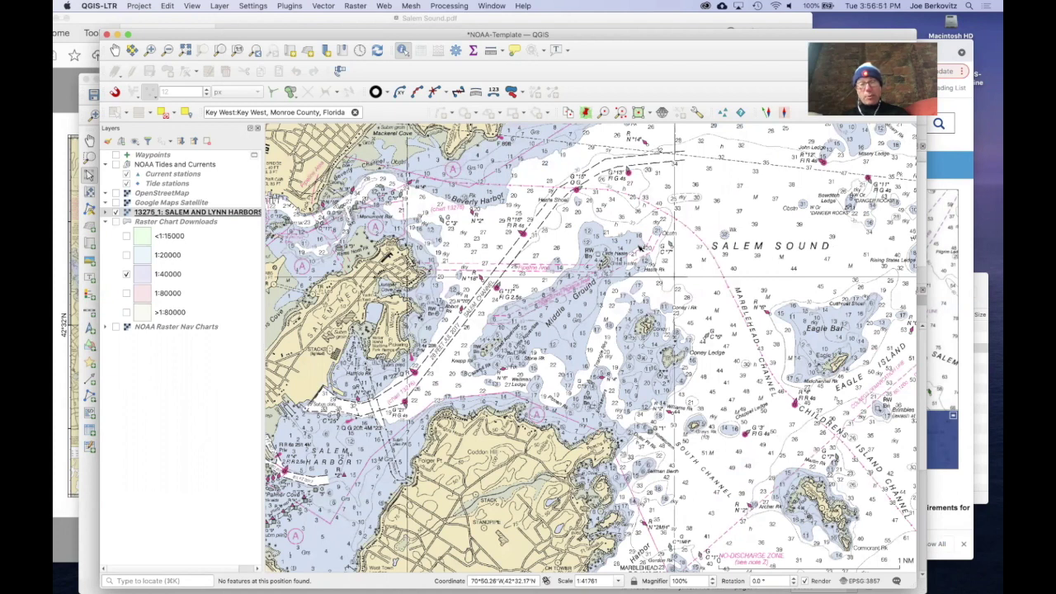
drag(641, 247, 550, 302)
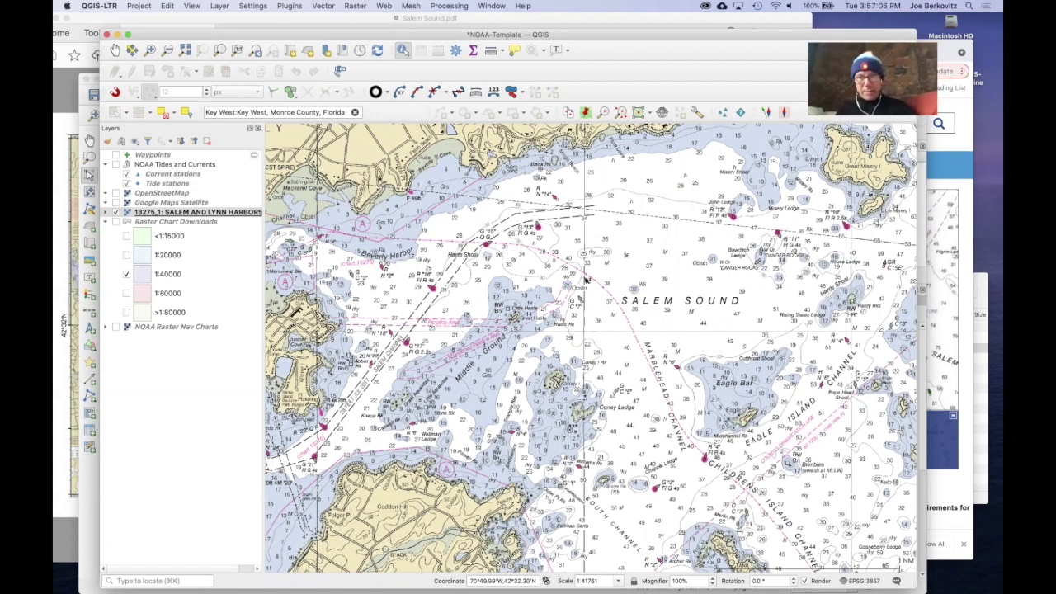
drag(696, 244, 667, 283)
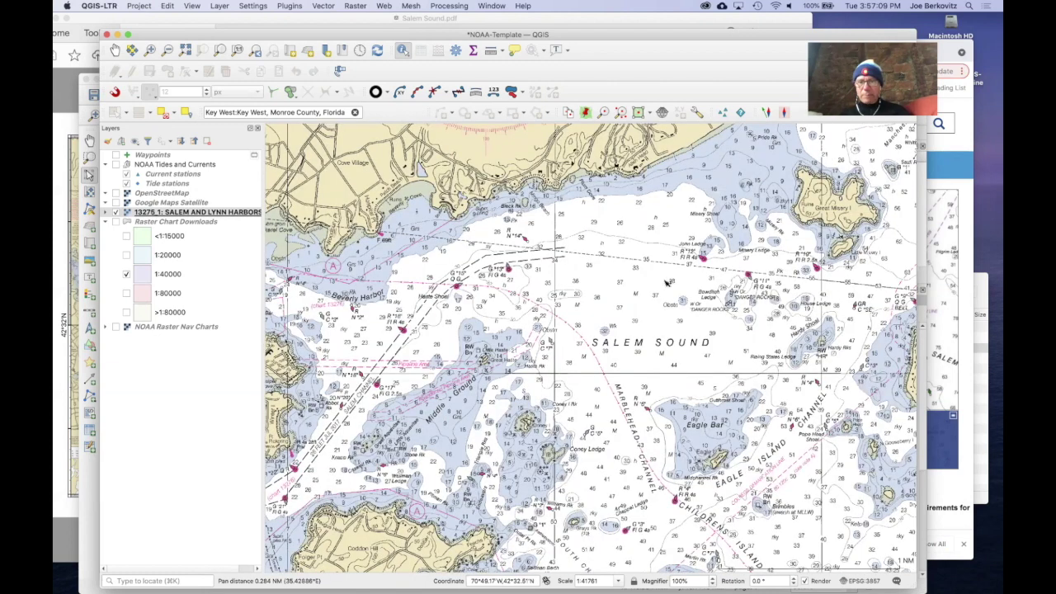
scroll(666, 283, down, 2)
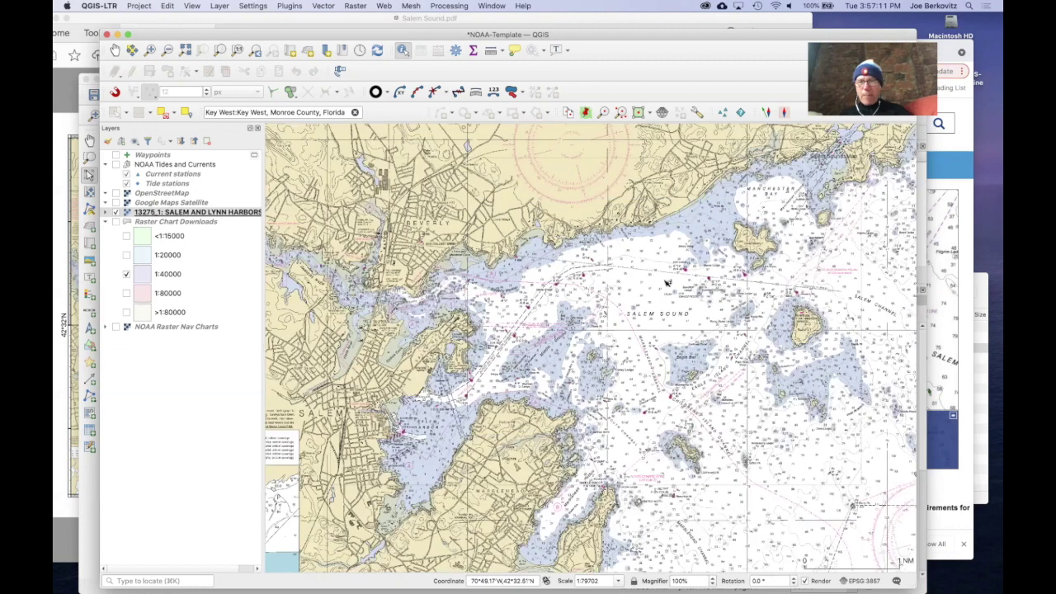
Step: Refresh the Salem Sound print layout with the downloaded chart and center the title label above the scale bar
click(218, 85)
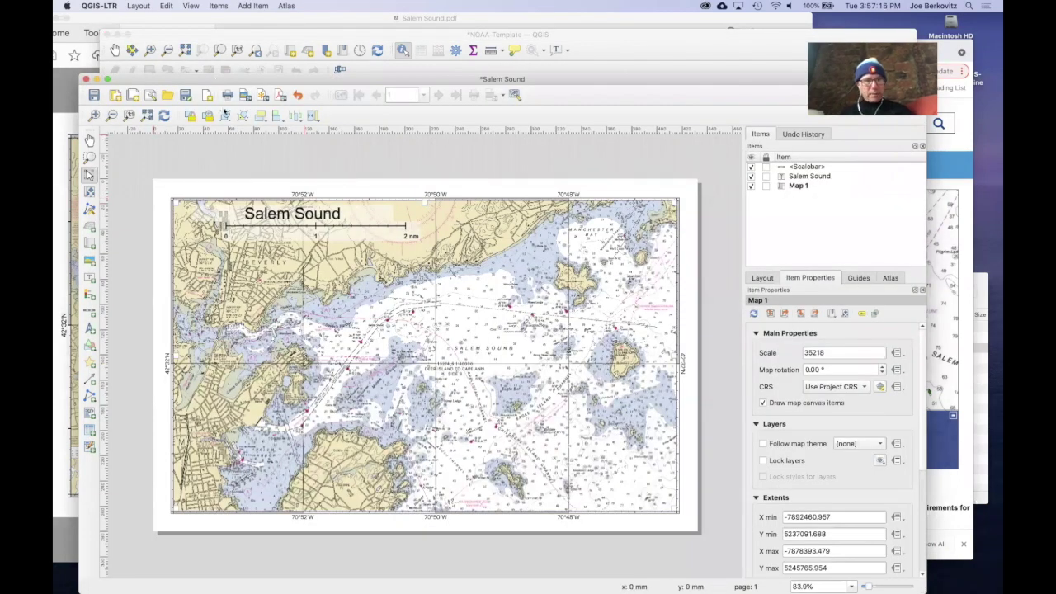
click(165, 116)
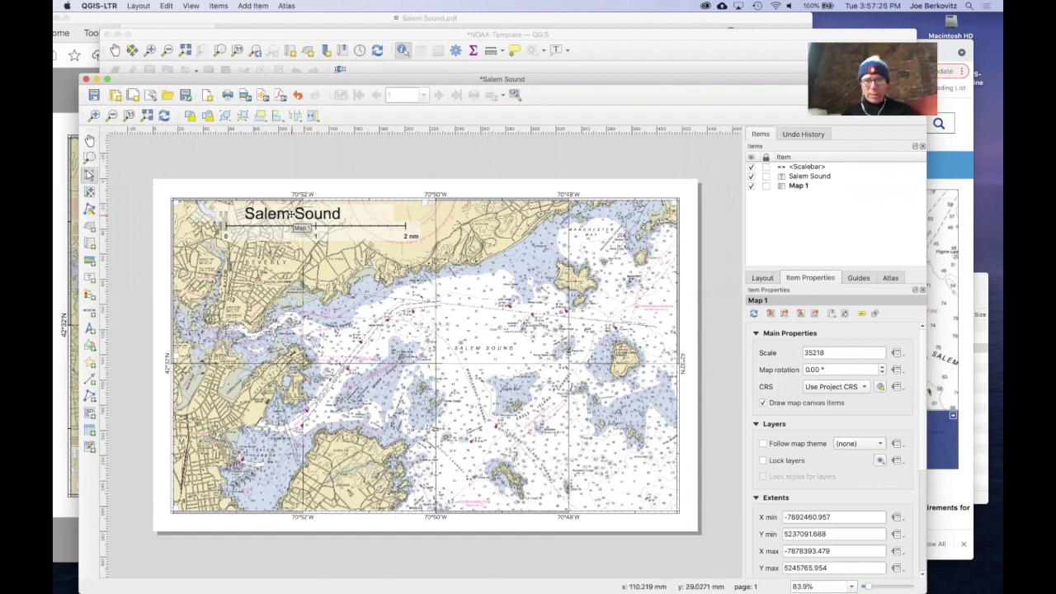
drag(290, 214, 319, 211)
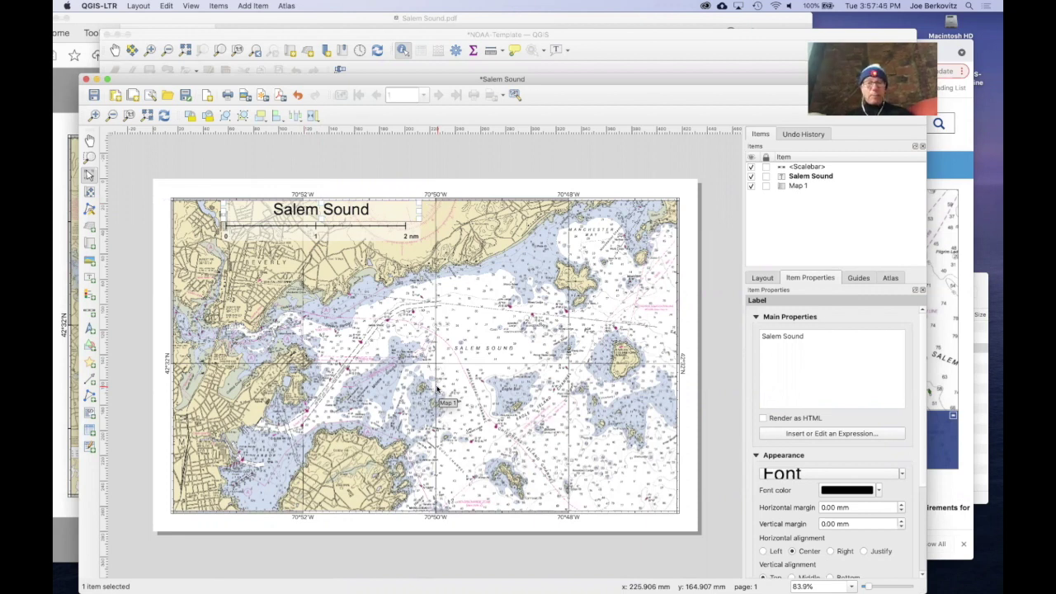
Step: Switch to Chrome and close the Chart 13275 page, returning to the QGIS Resources for Mariners guide
key(super+Tab)
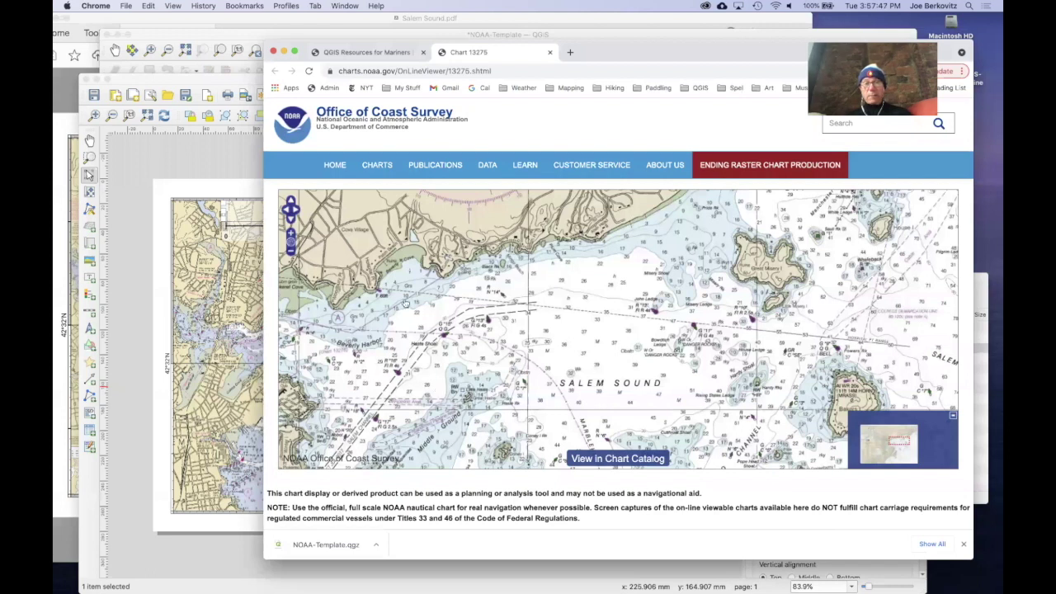
key(super+w)
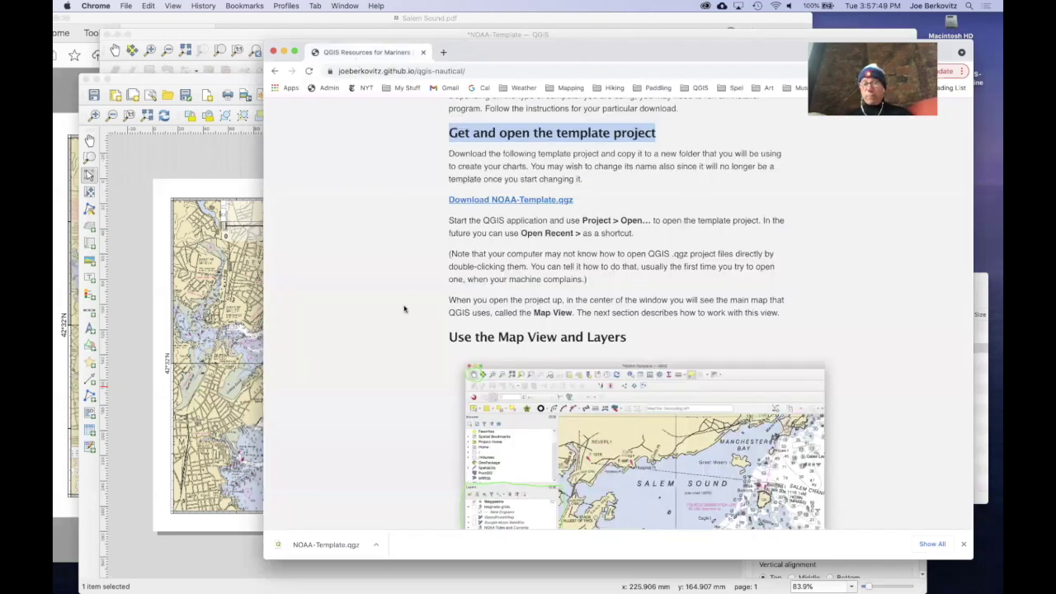
Step: Find the guide's section on overlaying a magnetic north grid and download gridPackage.gpkg from it
scroll(405, 309, down, 15)
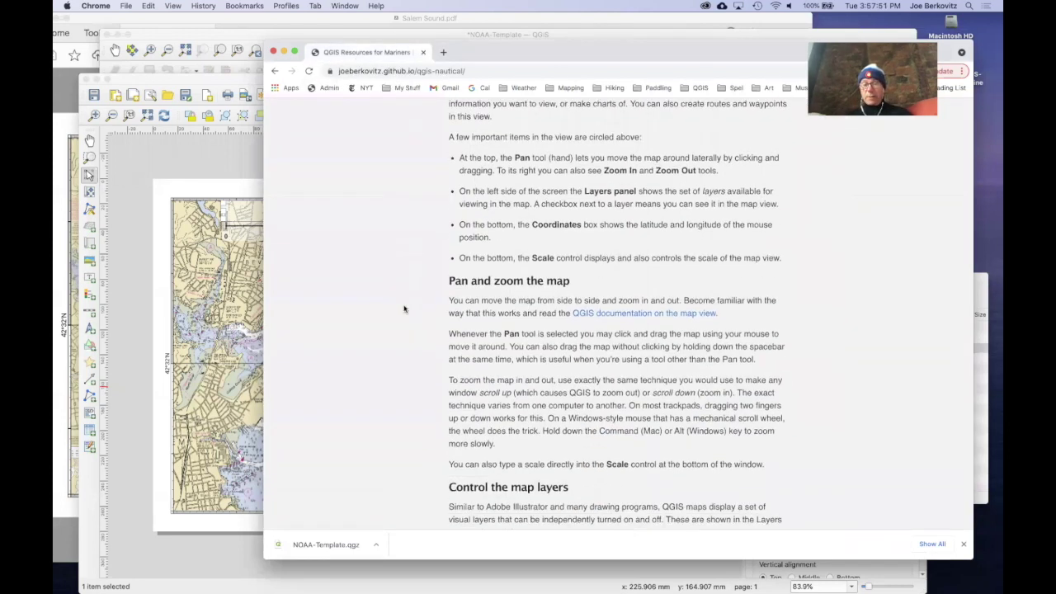
scroll(404, 308, down, 20)
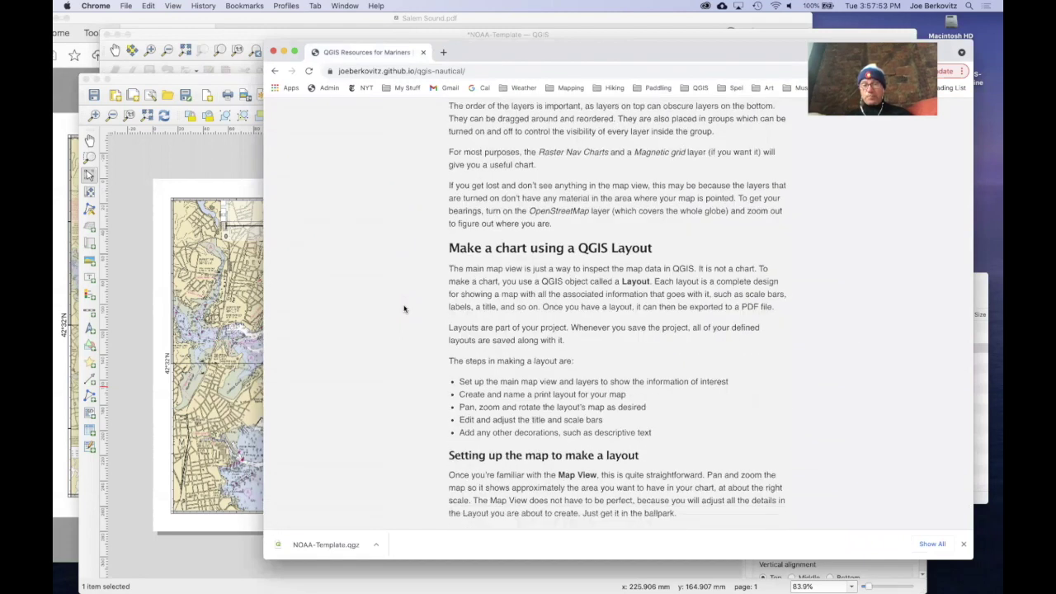
scroll(404, 309, down, 20)
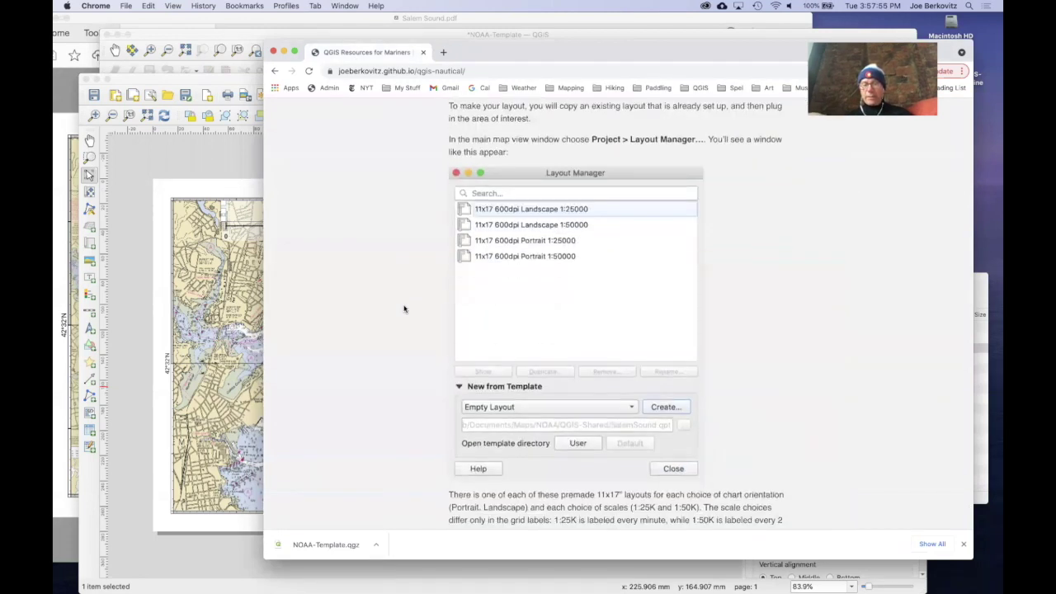
scroll(404, 308, down, 20)
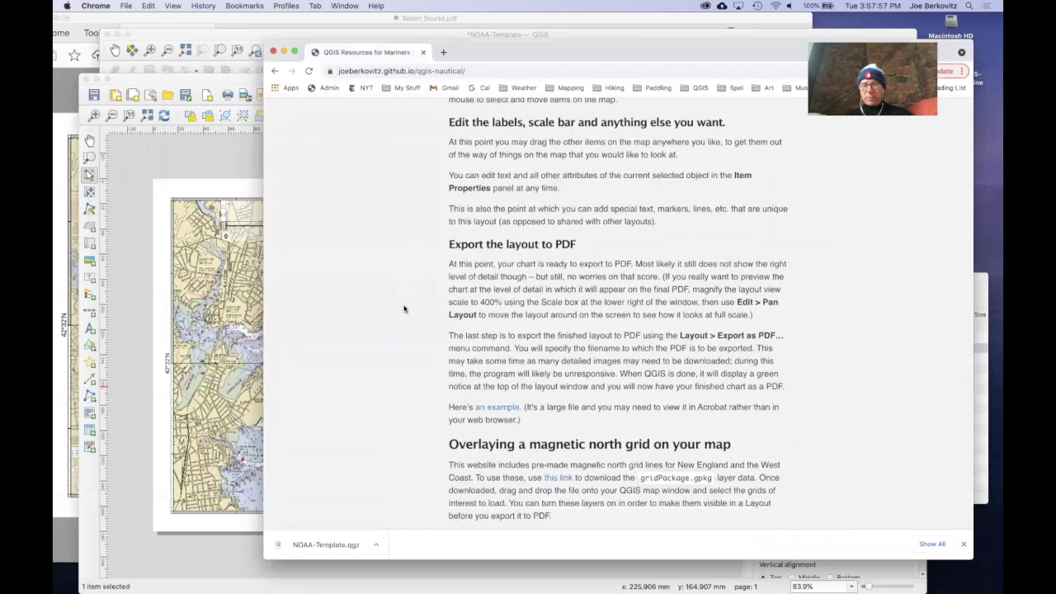
scroll(404, 309, down, 4)
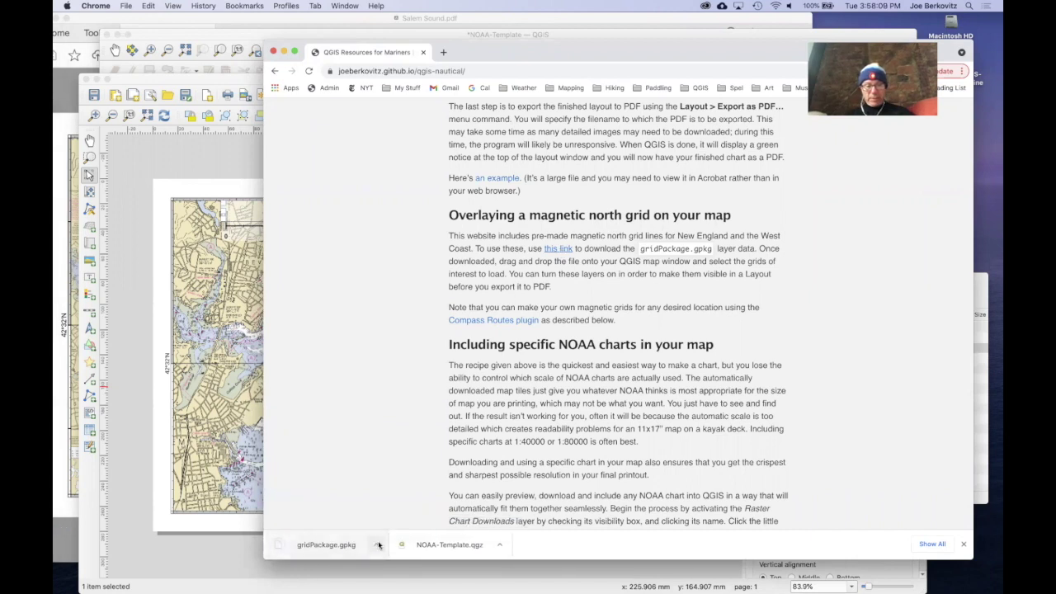
Step: Reveal the downloaded gridPackage.gpkg in Finder and move it from Downloads into the QGIS Demo folder
click(376, 545)
click(406, 567)
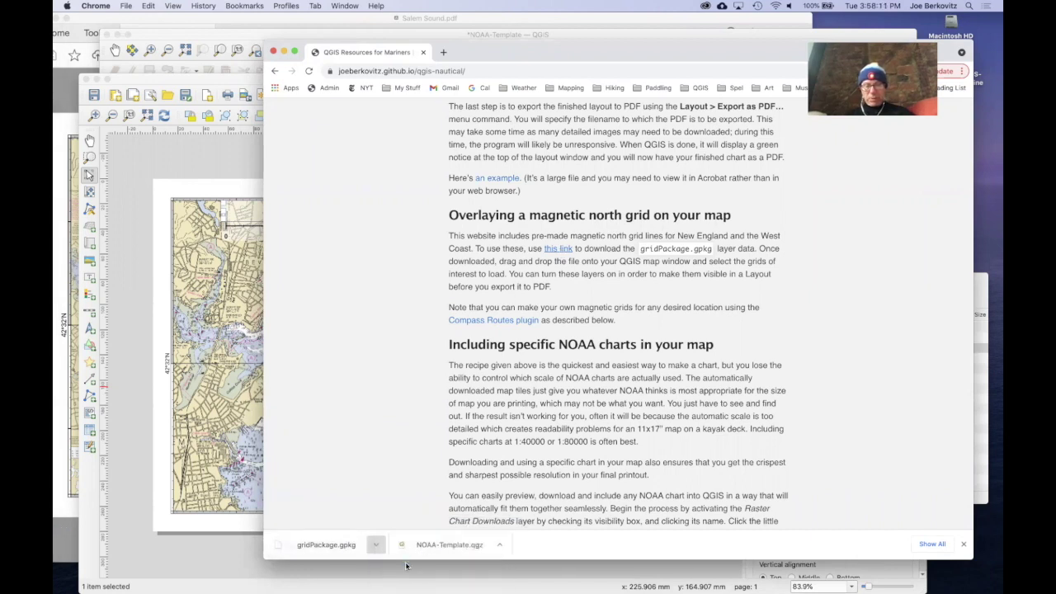
key(super+grave)
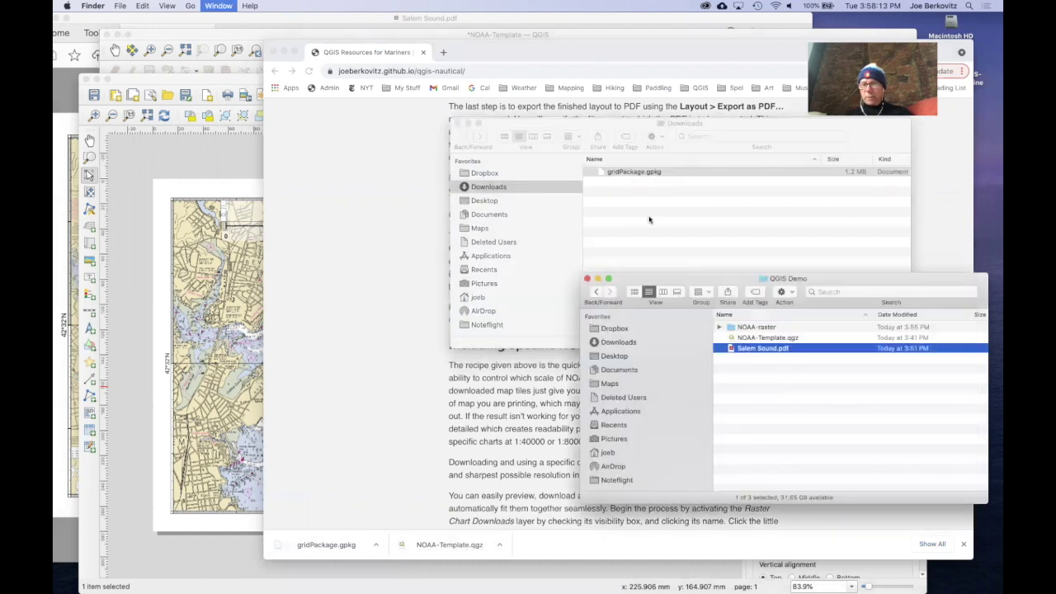
drag(625, 174, 761, 372)
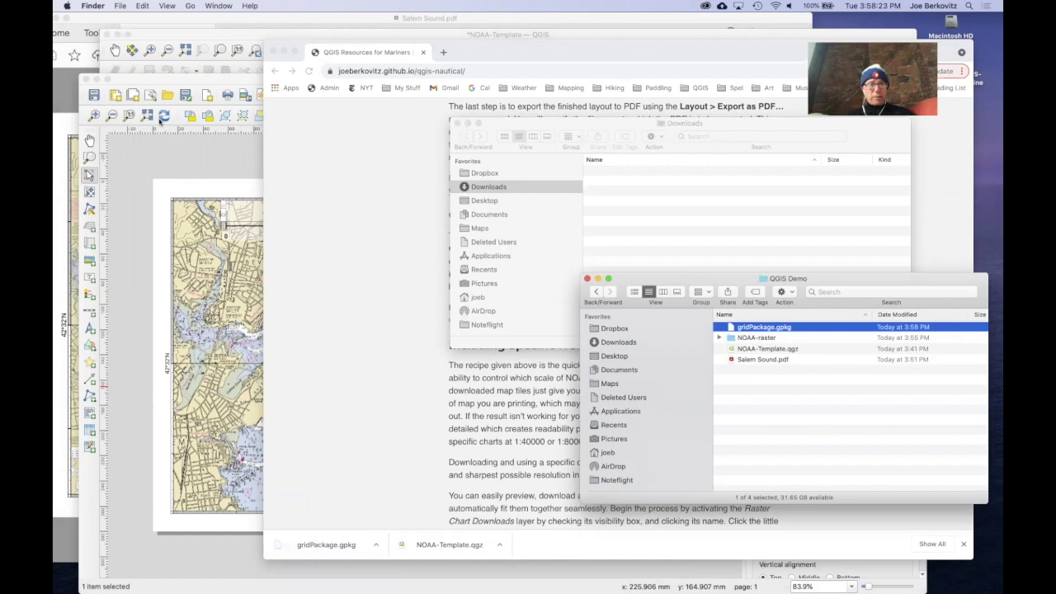
Step: Switch to the QGIS map window and add only the New England layer of gridPackage.gpkg, placed above the 13275_1 chart
key(super+Tab)
key(super+Tab)
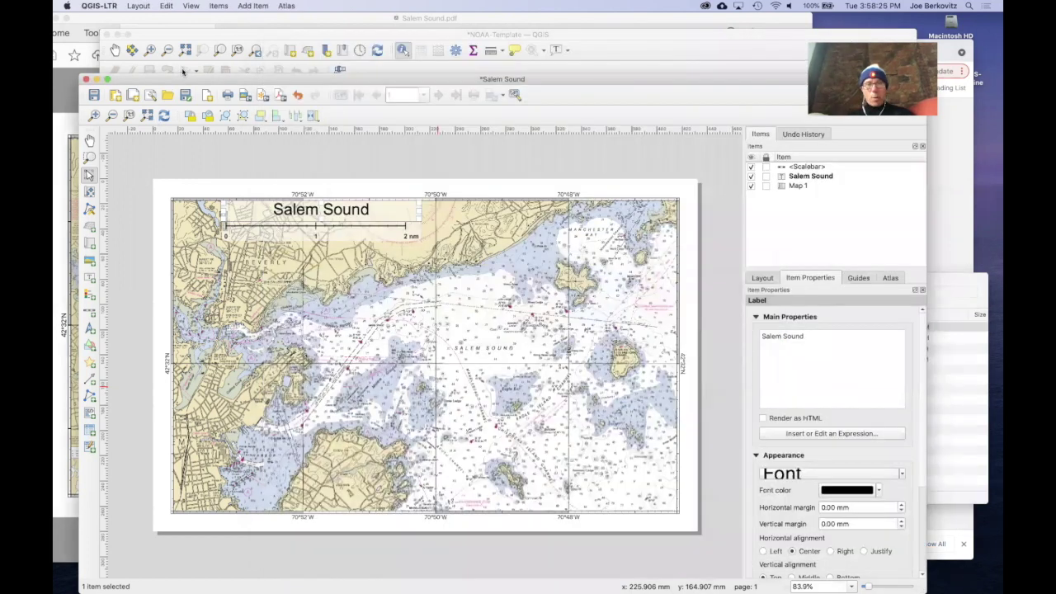
key(super+Tab)
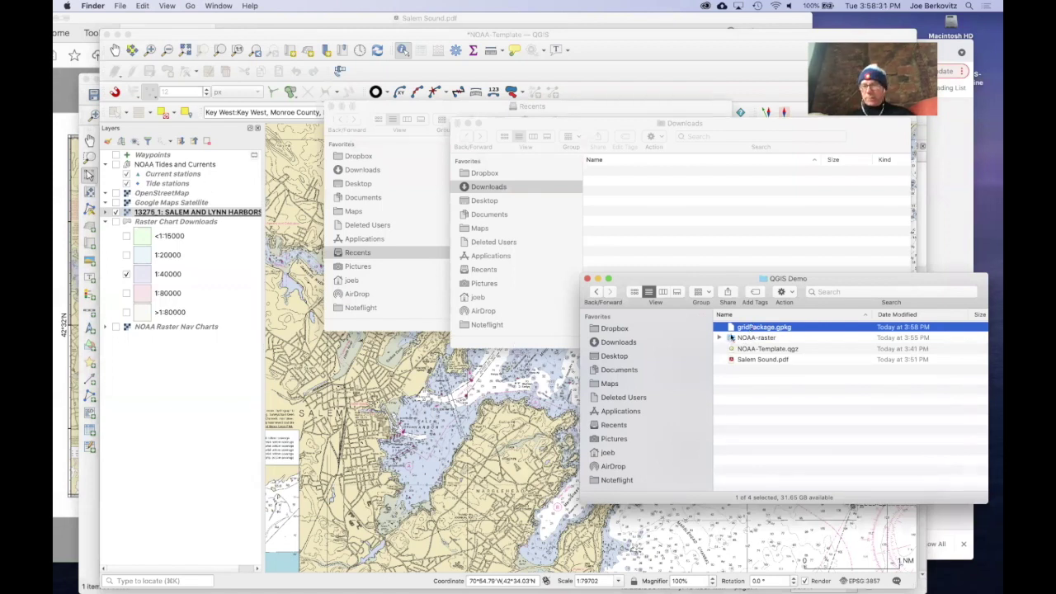
drag(736, 330, 213, 206)
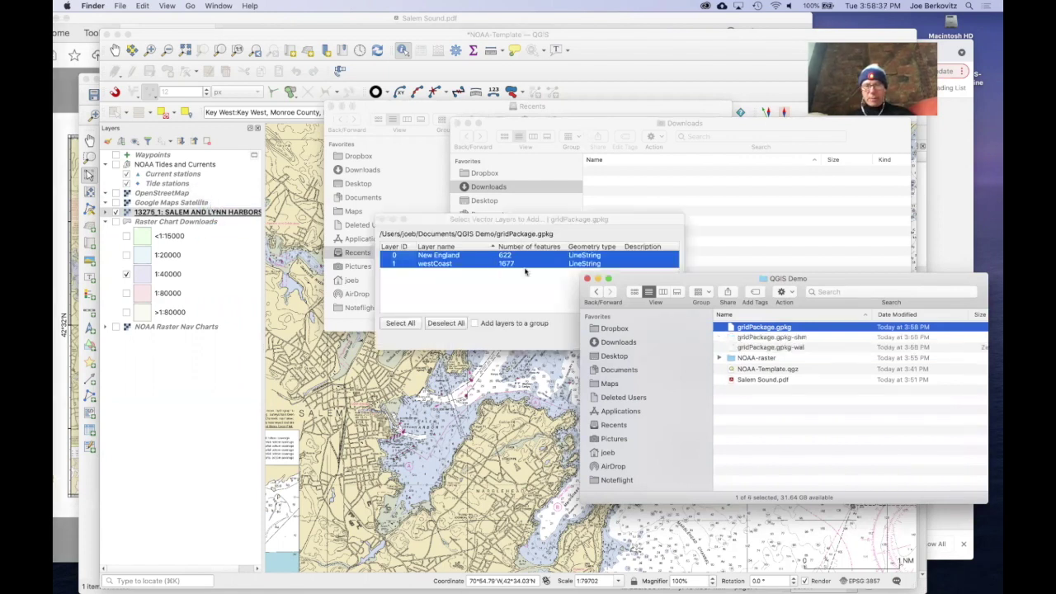
click(510, 220)
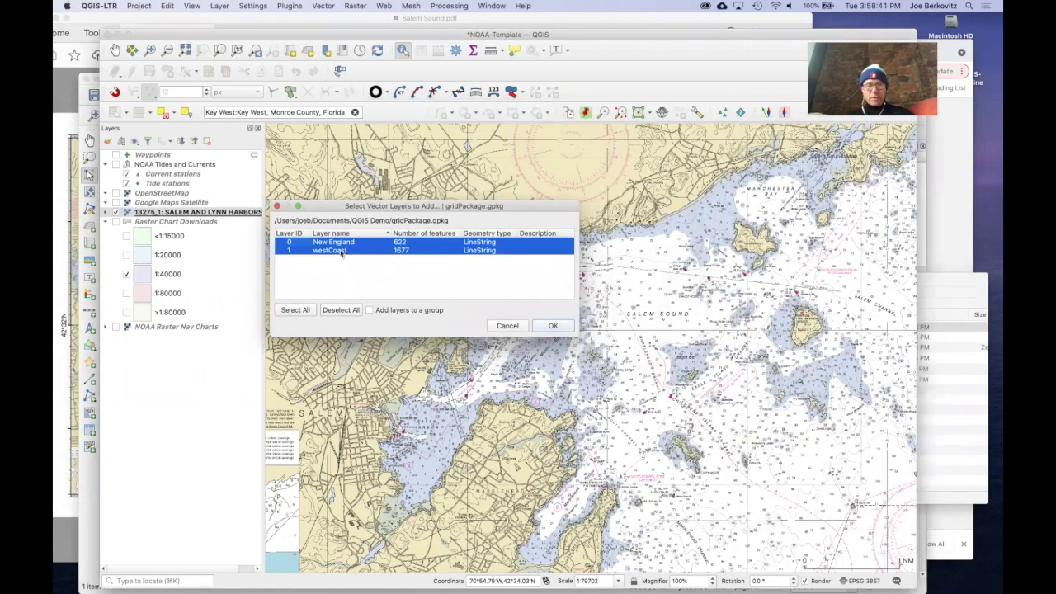
click(341, 243)
click(552, 325)
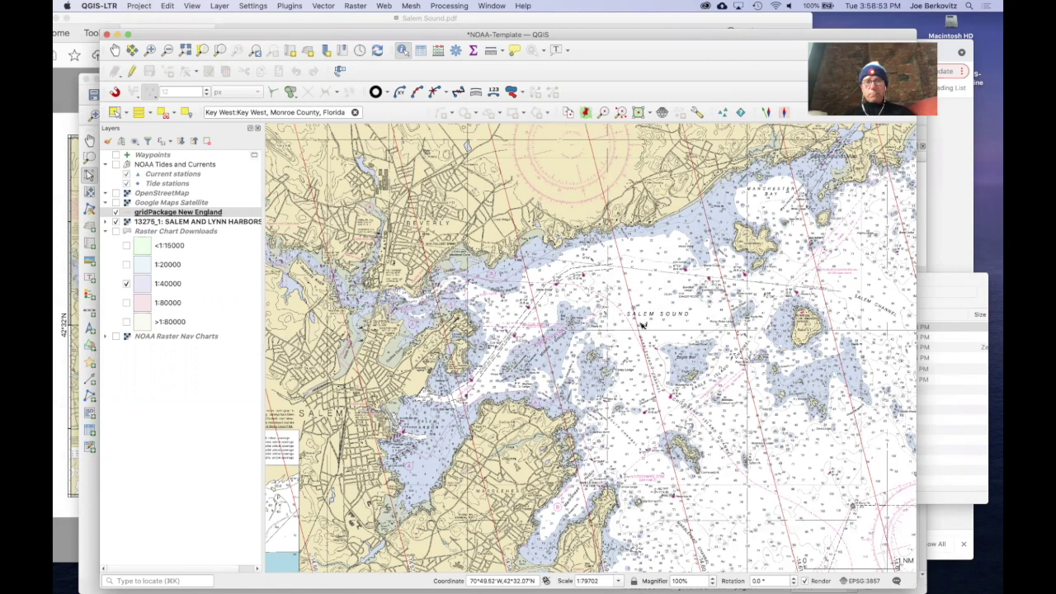
Step: Return to the Salem Sound print layout and lower the map's upper edge to leave a wider page margin above it
key(super+grave)
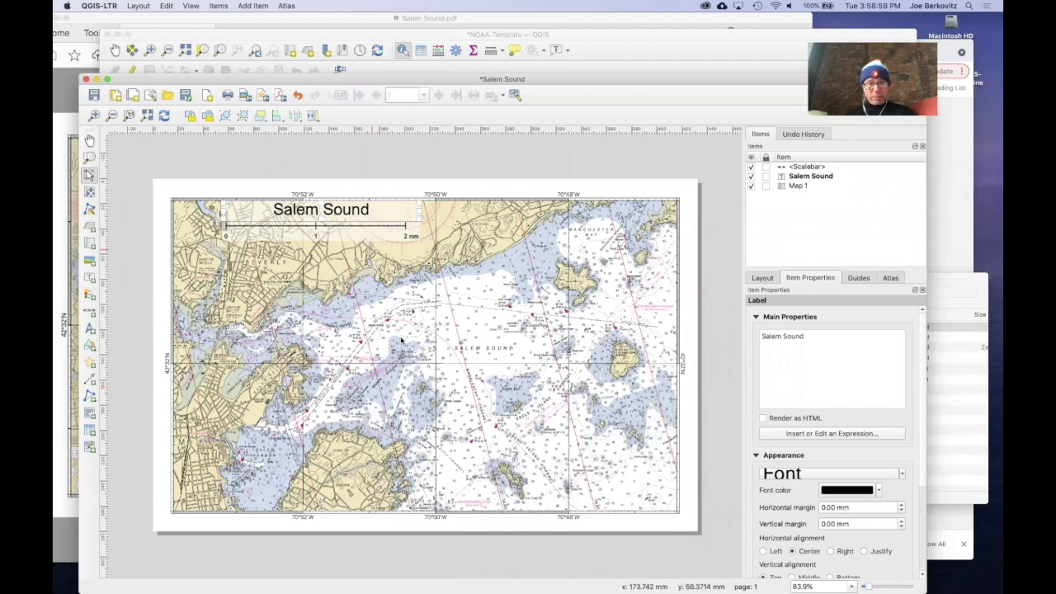
click(425, 451)
drag(426, 201, 425, 218)
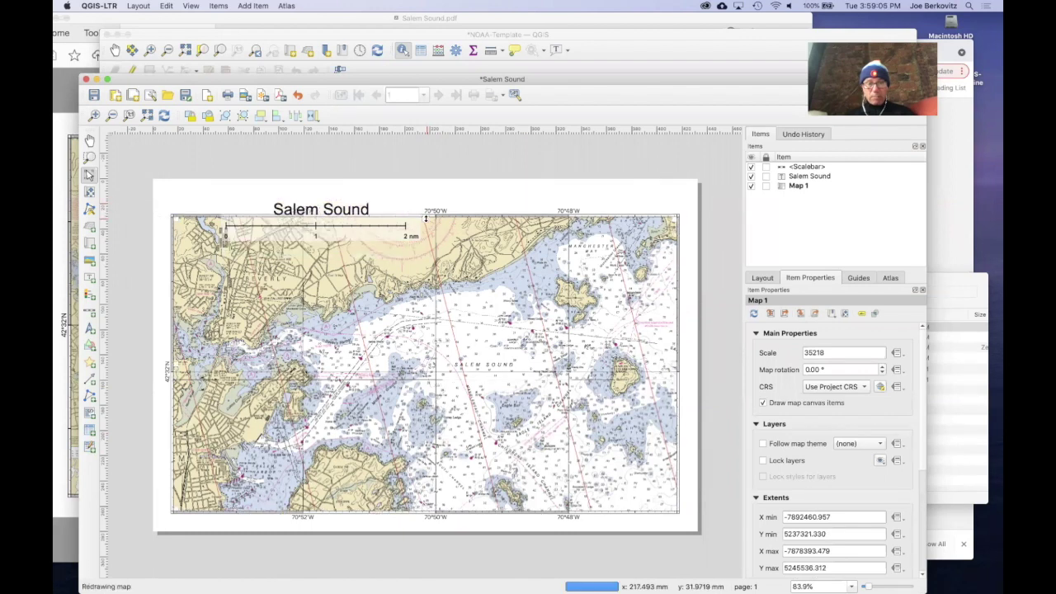
Step: Move the Salem Sound title label and the scale bar into the margin above the map, side by side
click(336, 211)
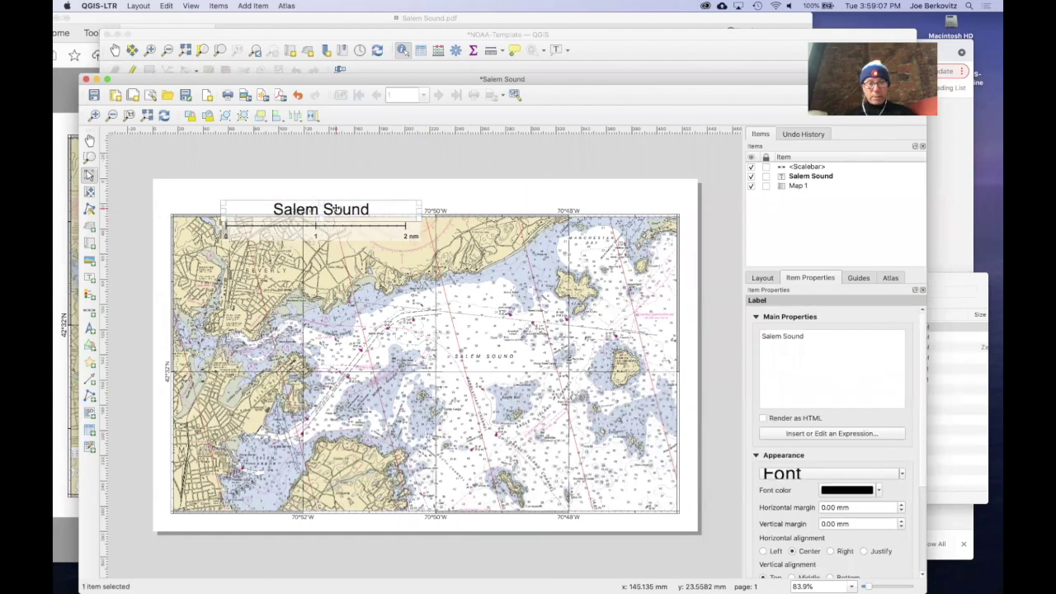
drag(336, 211, 288, 198)
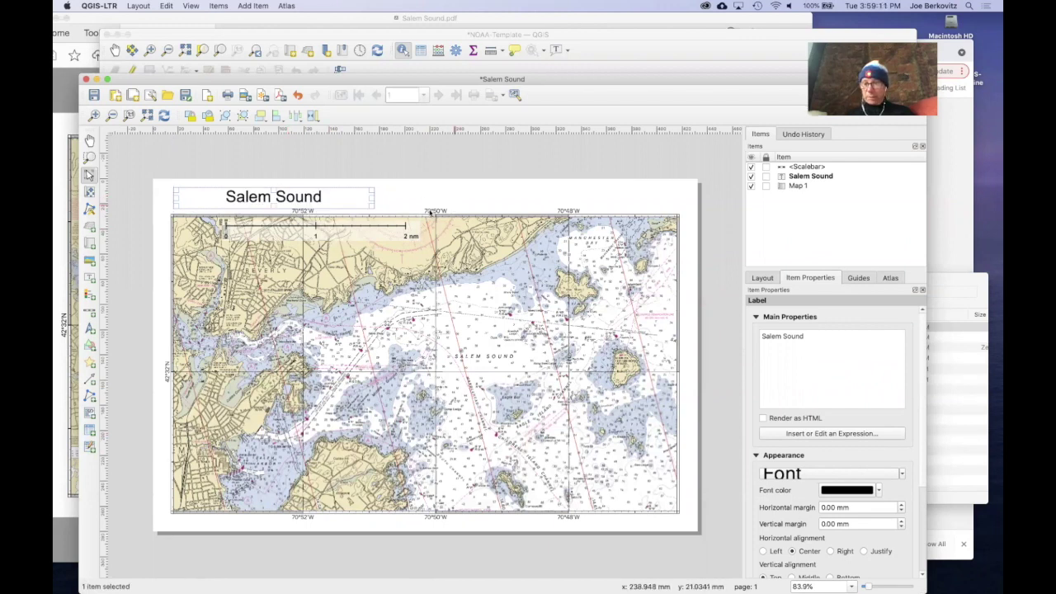
click(339, 231)
drag(420, 185, 561, 191)
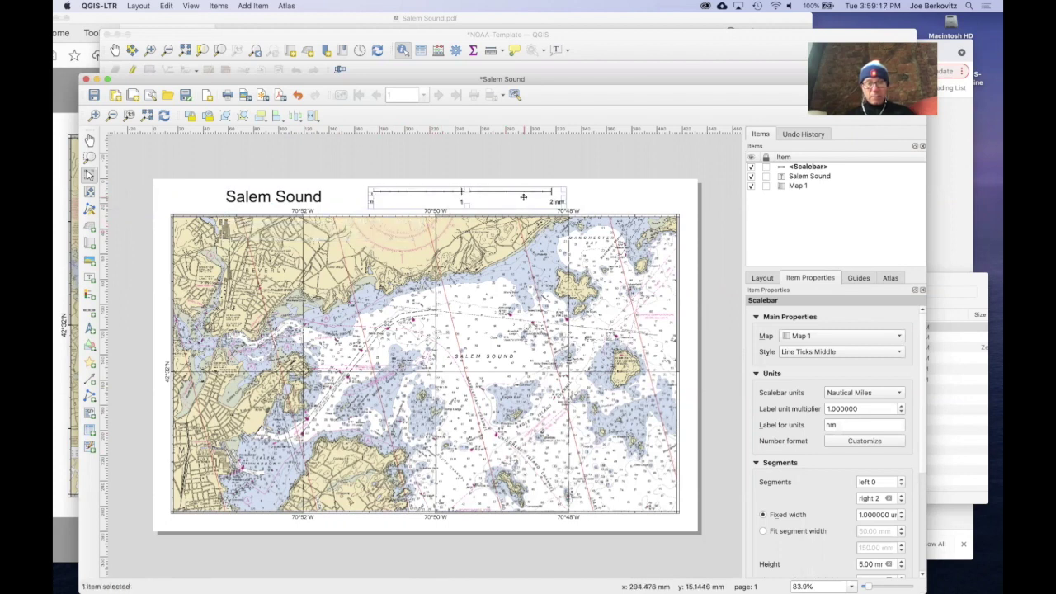
click(498, 168)
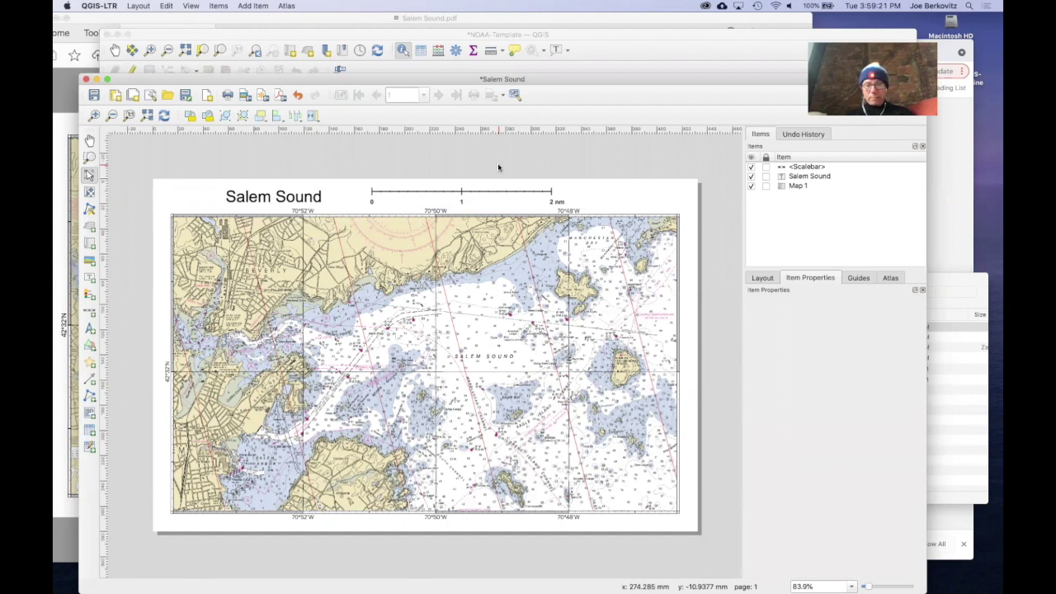
Step: Set the layout map's rotation to 10° to turn the magnetic grid lines closer to vertical
click(498, 311)
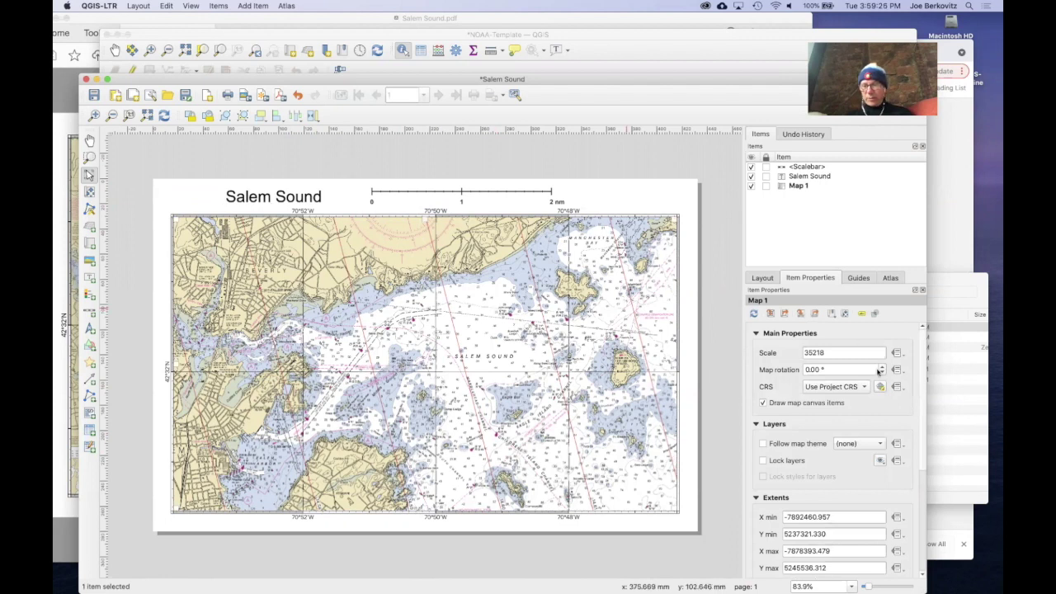
click(849, 372)
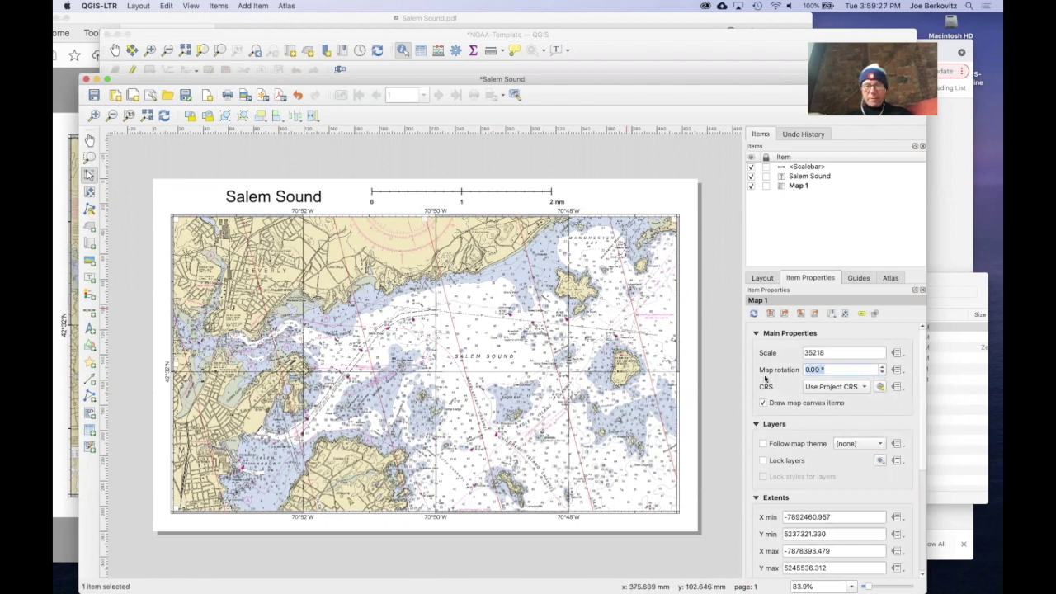
text(10)
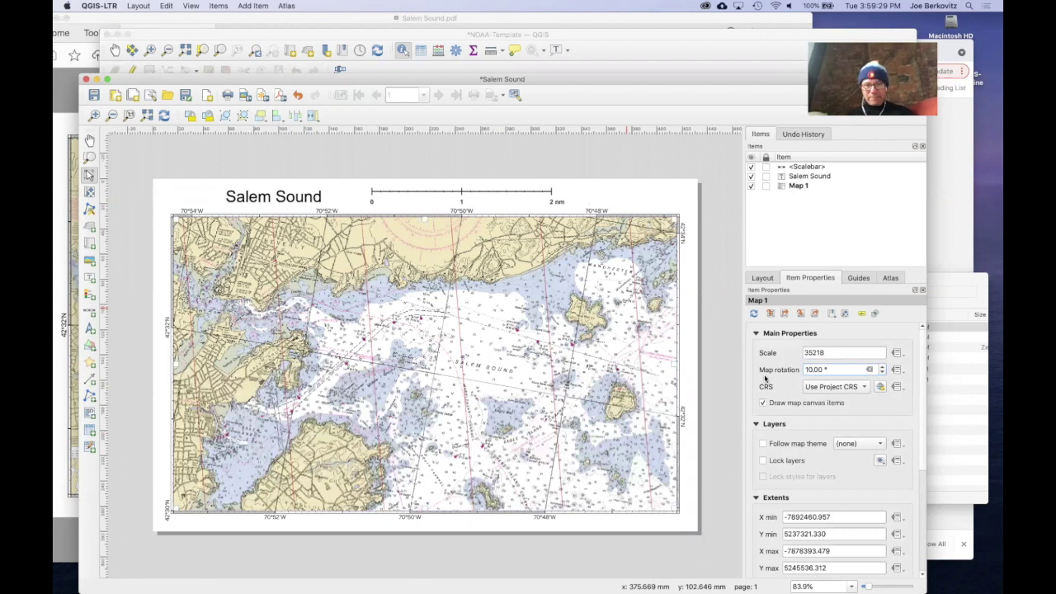
click(617, 151)
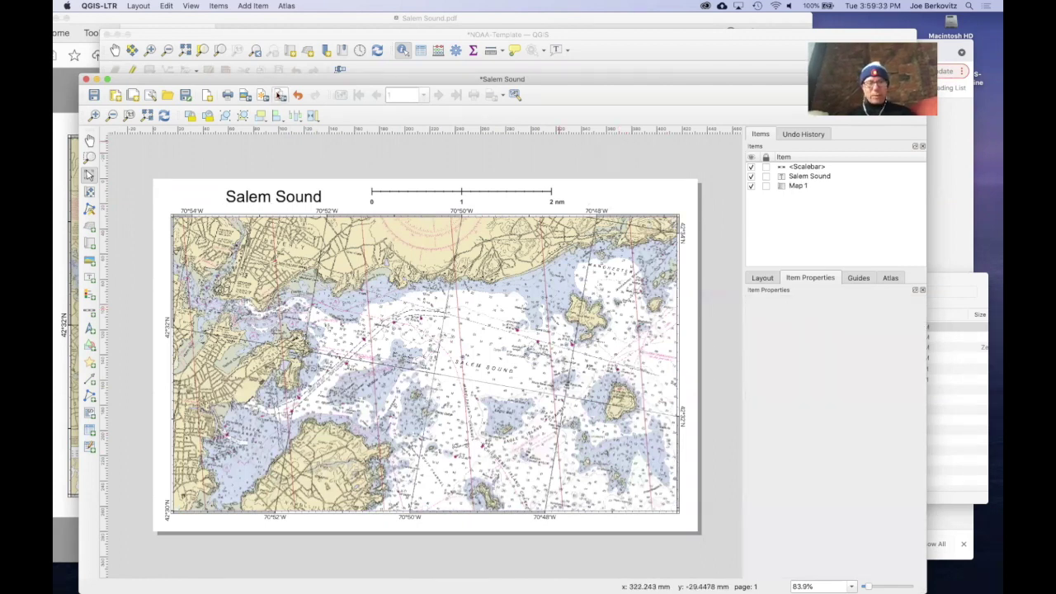
click(280, 95)
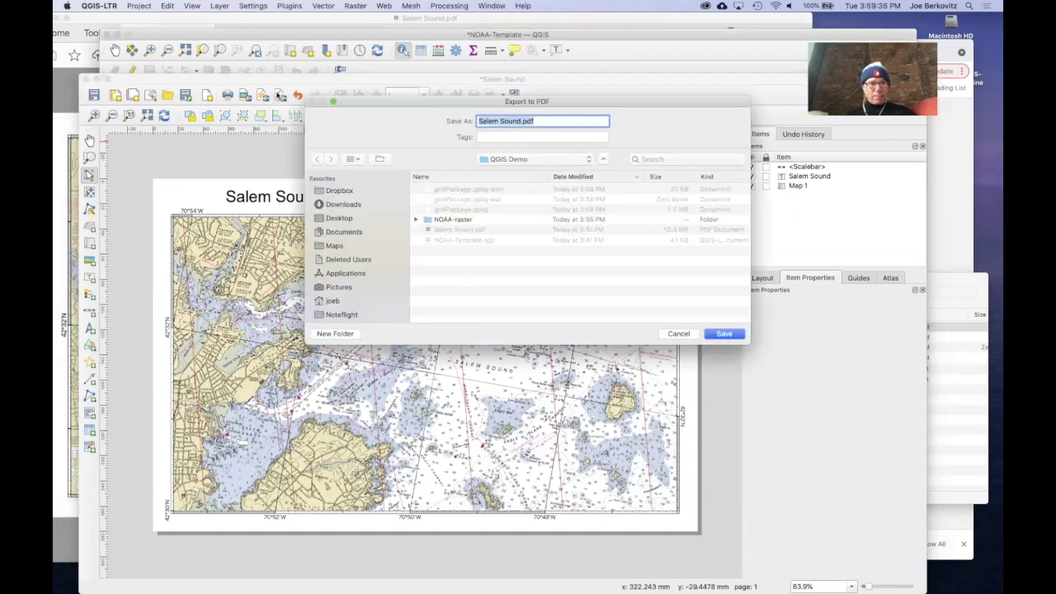
key(Return)
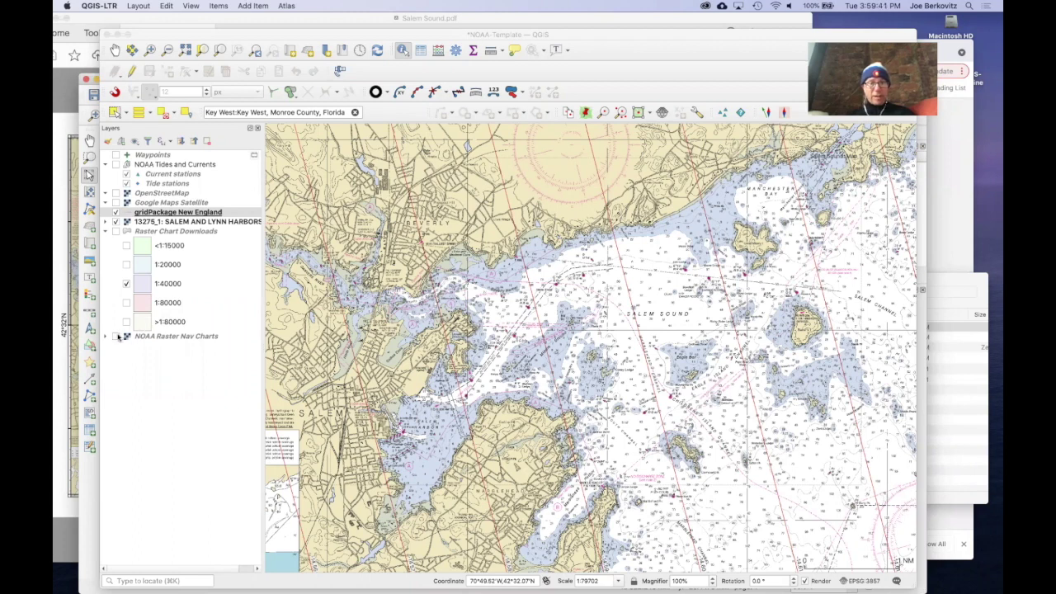
key(super+grave)
key(super+grave)
key(super+grave)
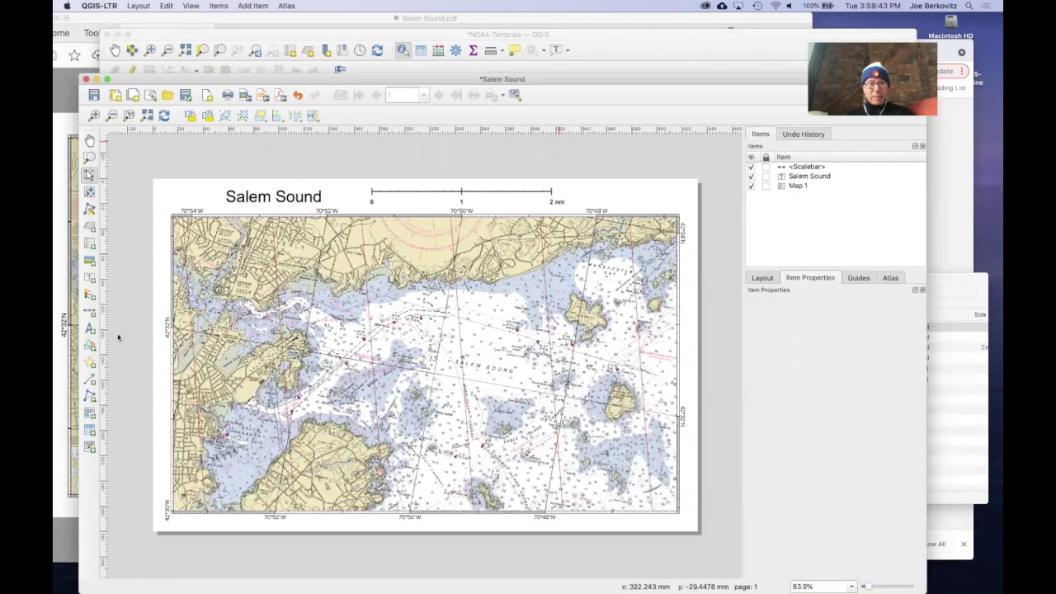
Step: Export the layout as Salem Sound.pdf in the QGIS Demo folder, replacing the existing file and keeping the default PDF options
click(280, 97)
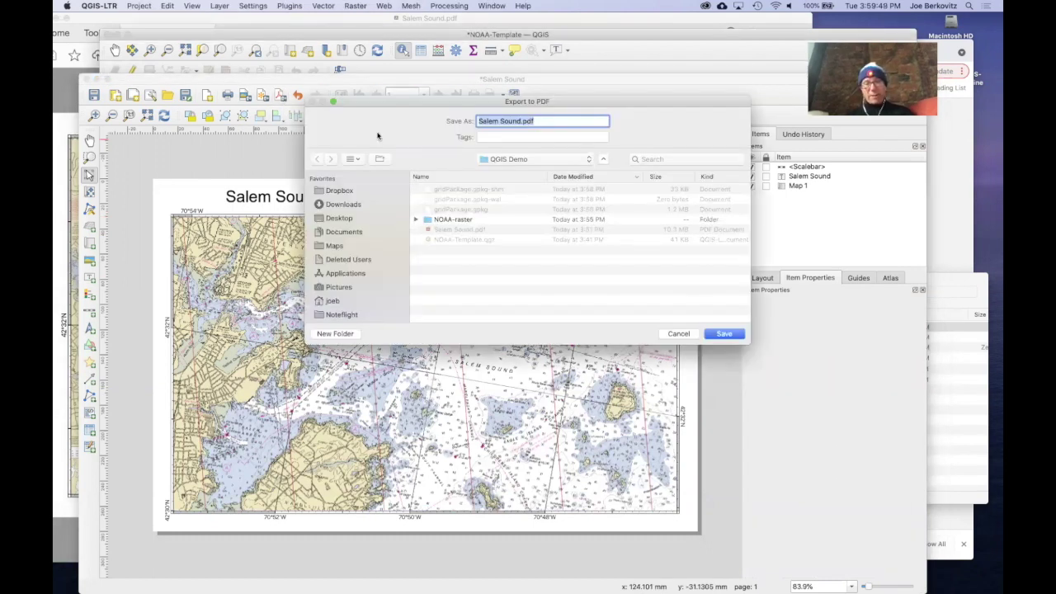
click(728, 335)
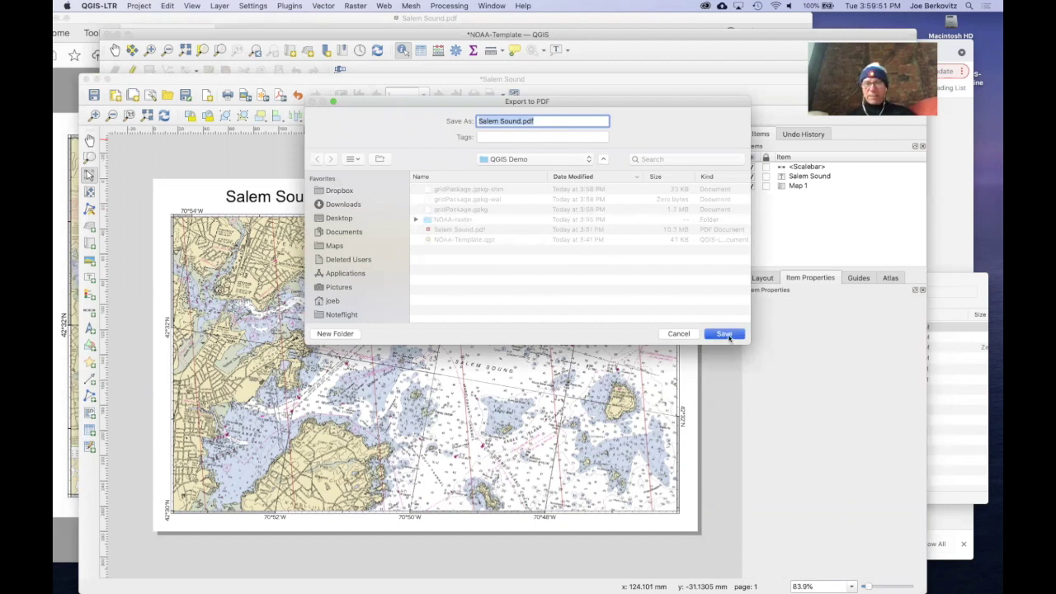
click(604, 173)
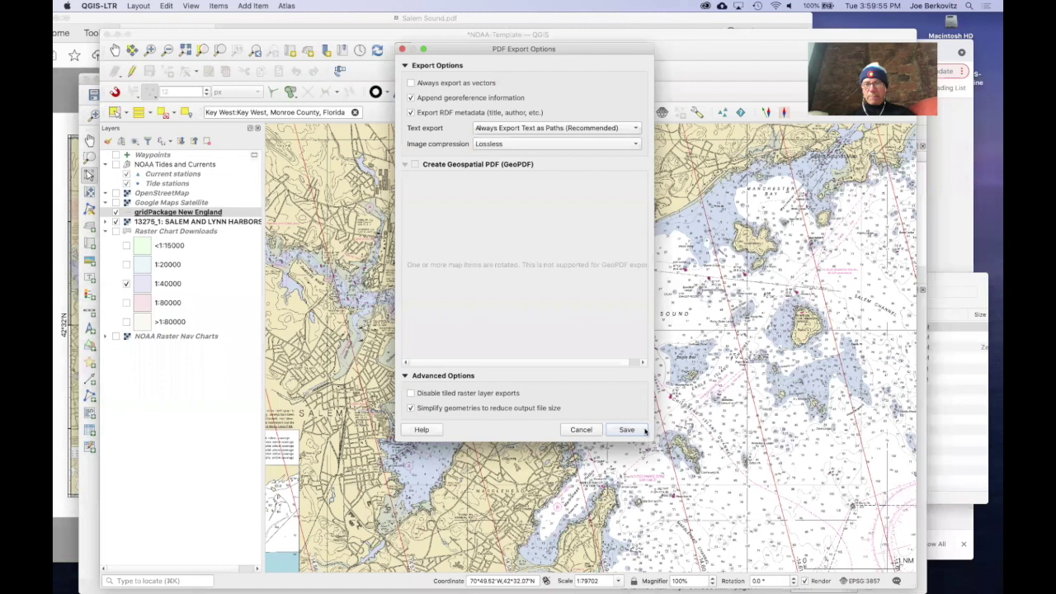
click(624, 430)
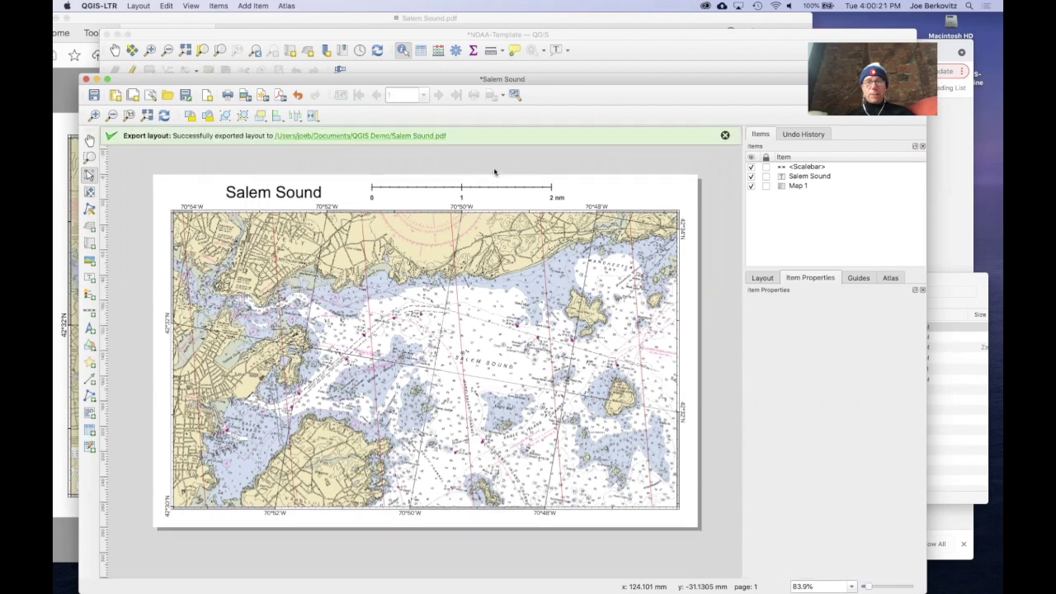
Step: Open the newly exported Salem Sound.pdf in Acrobat Reader in place of the old version and inspect the chart around Great Haste
click(391, 138)
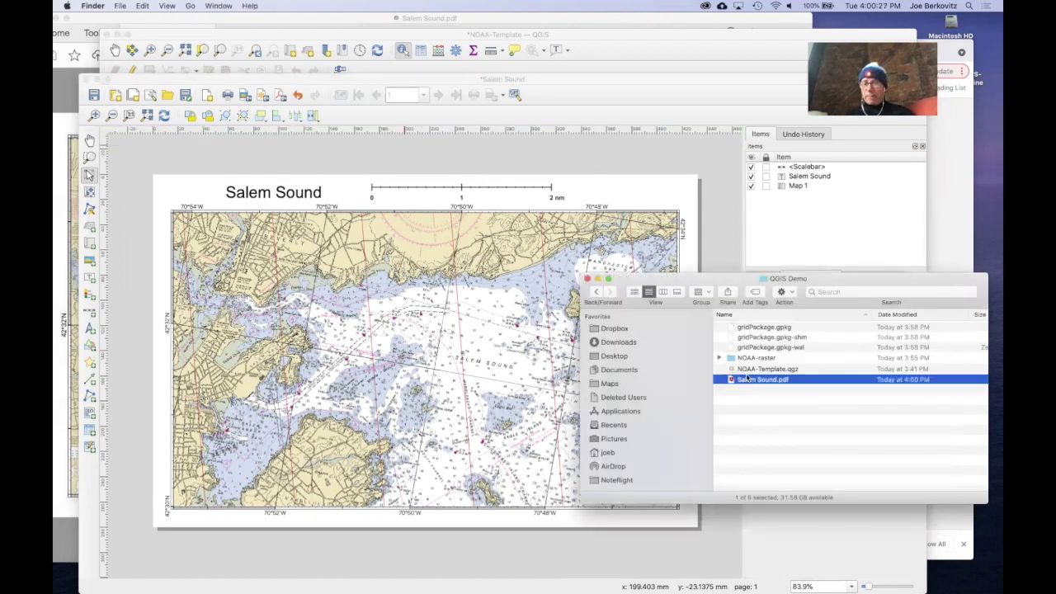
double_click(750, 379)
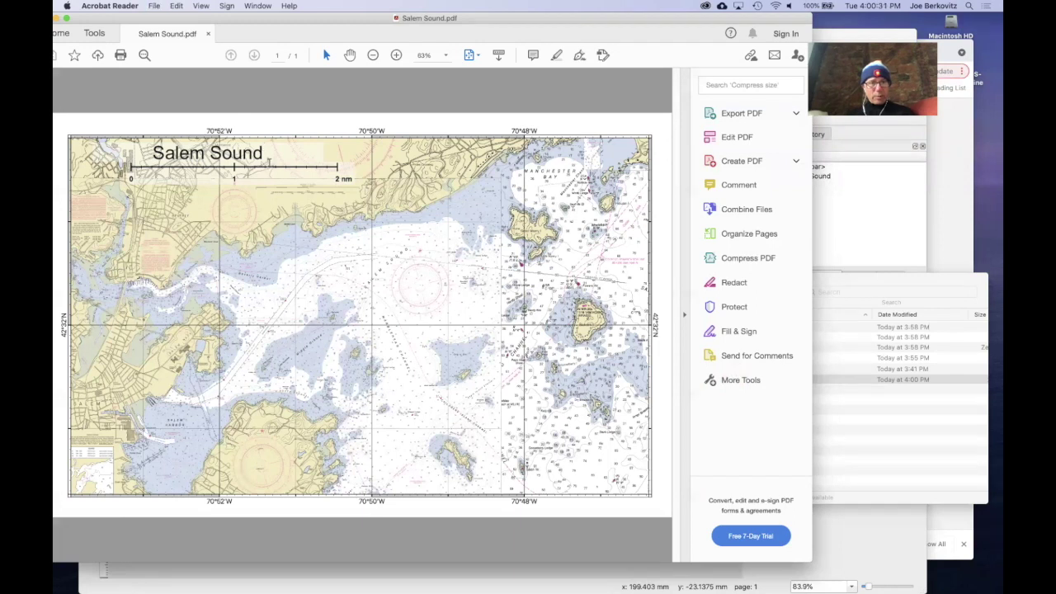
key(super+w)
click(260, 216)
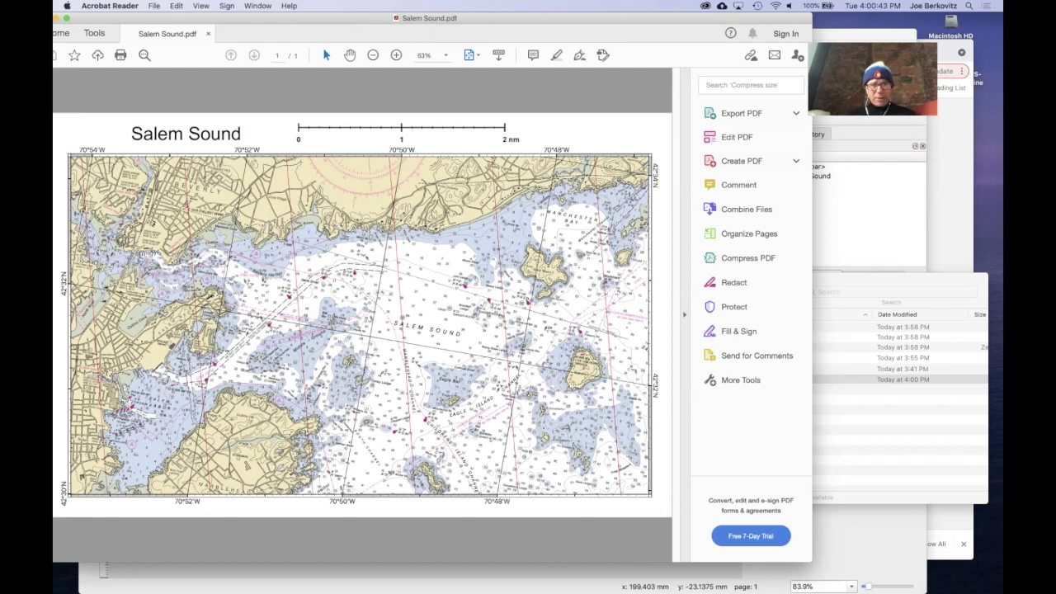
scroll(322, 326, up, 15)
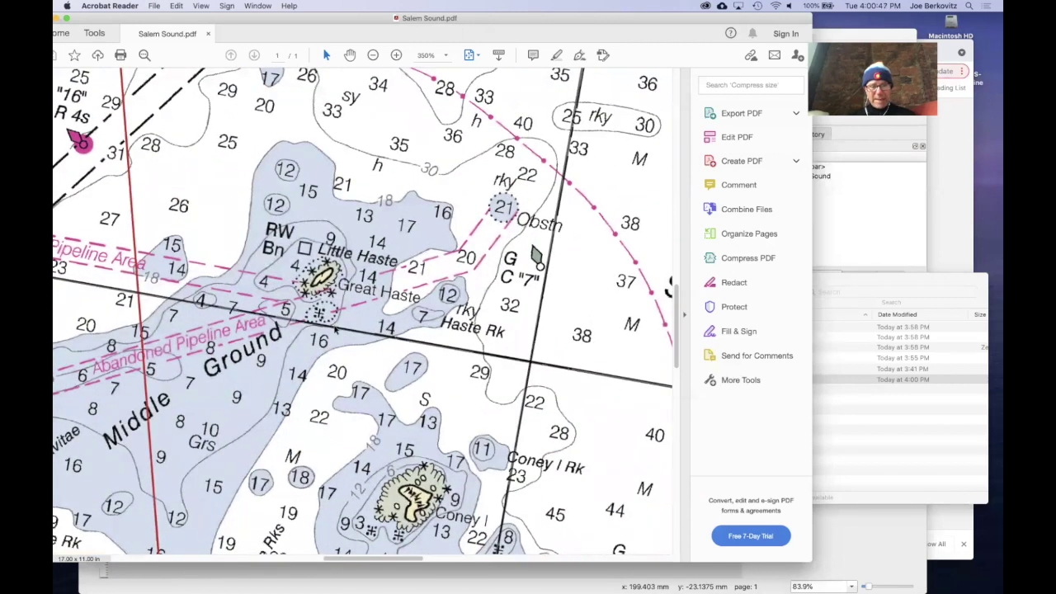
key(super+0)
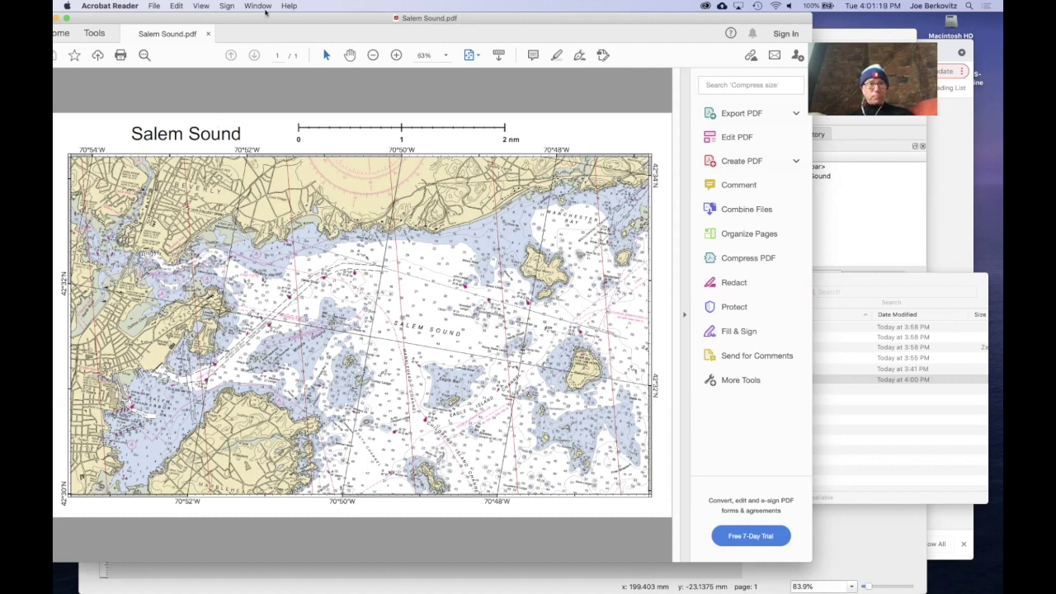
Step: Move the Salem Sound.pdf window out of the way and switch back to the main QGIS project window
drag(274, 20, 284, 23)
drag(382, 76, 462, 123)
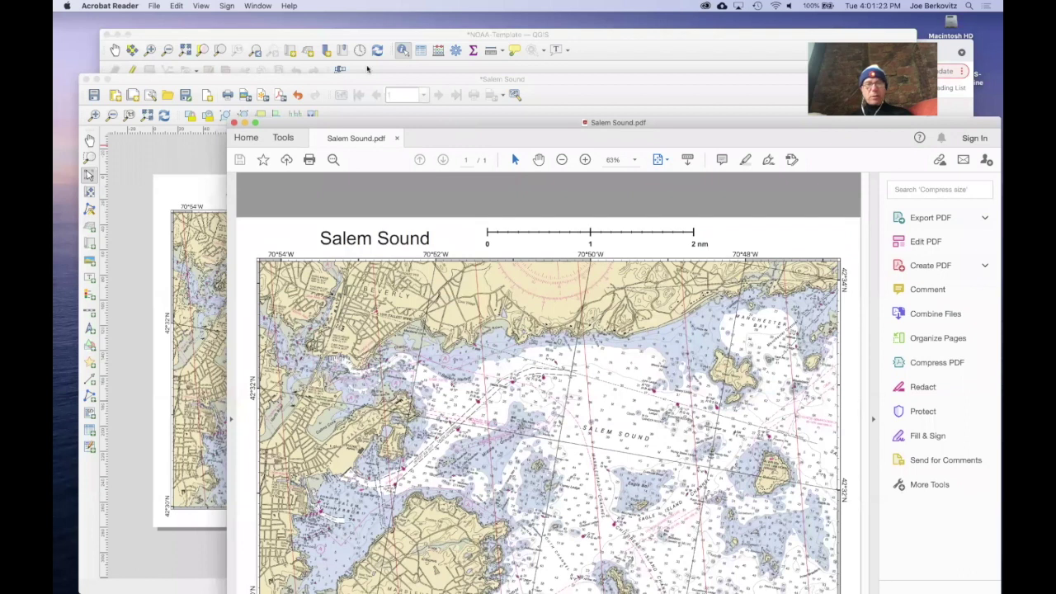
key(super+Tab)
key(super+Tab)
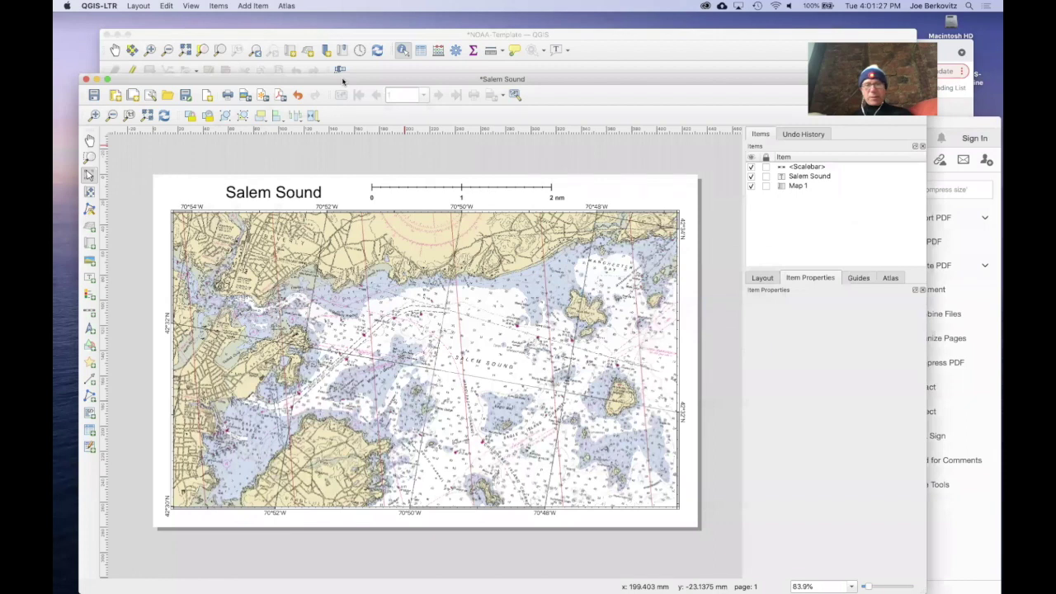
key(super+grave)
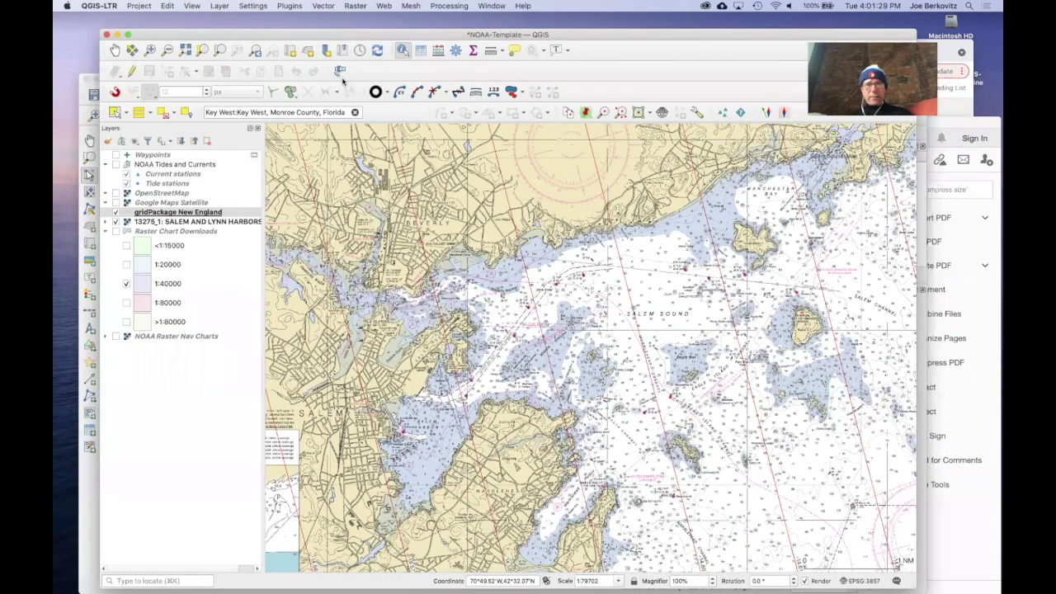
Step: Review the Compass Routes plugin's description in the plugin manager and check the setting for showing experimental plugins
click(288, 6)
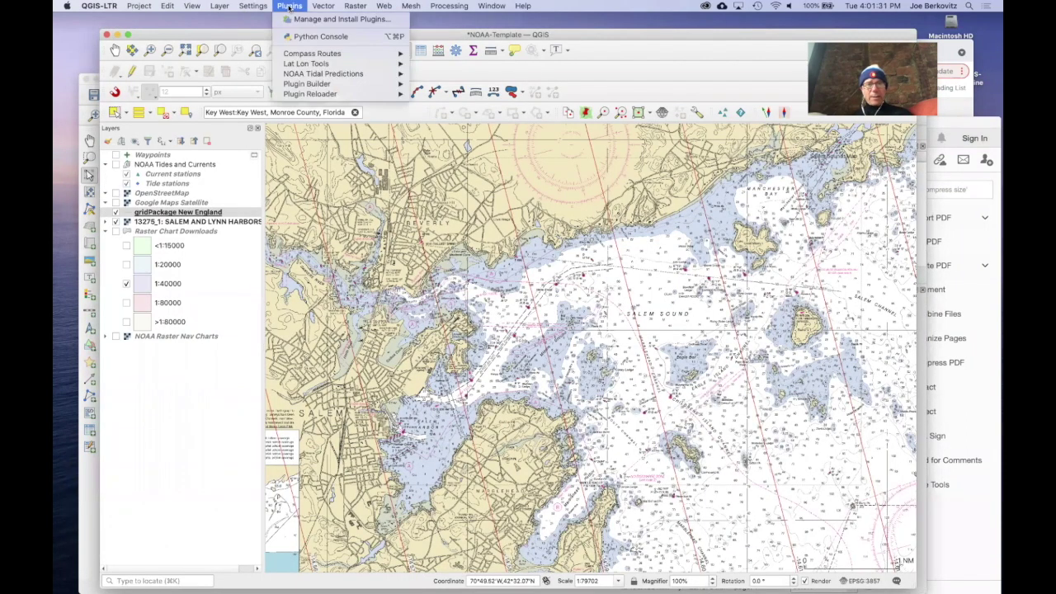
click(299, 20)
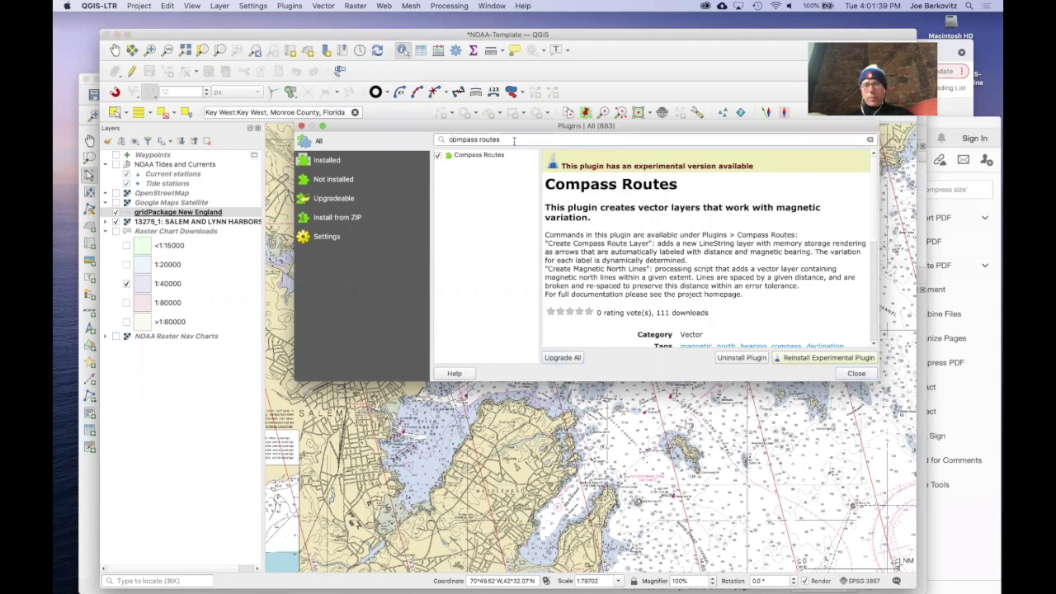
click(295, 7)
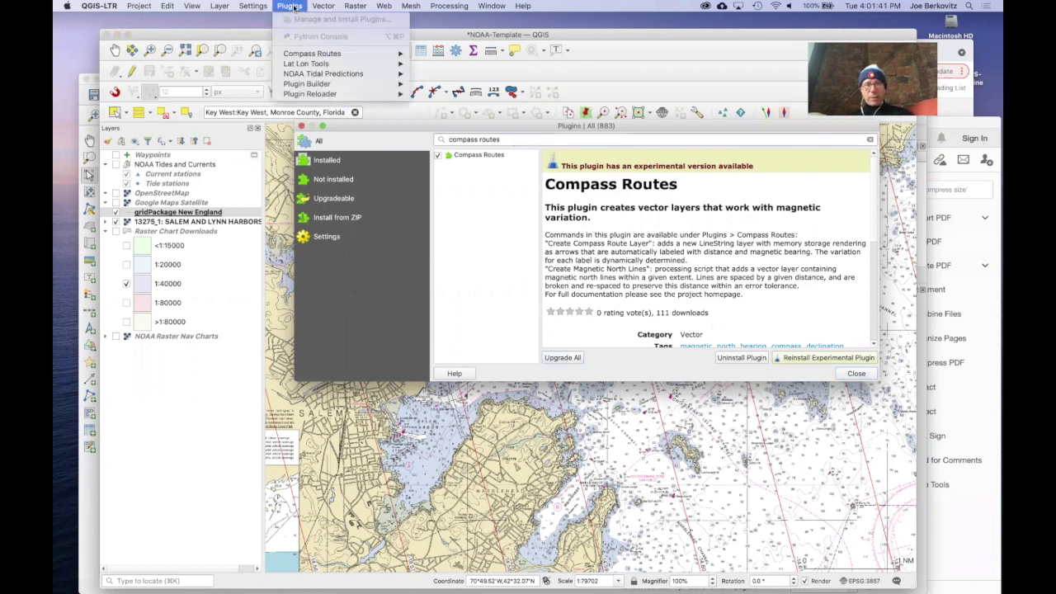
click(294, 6)
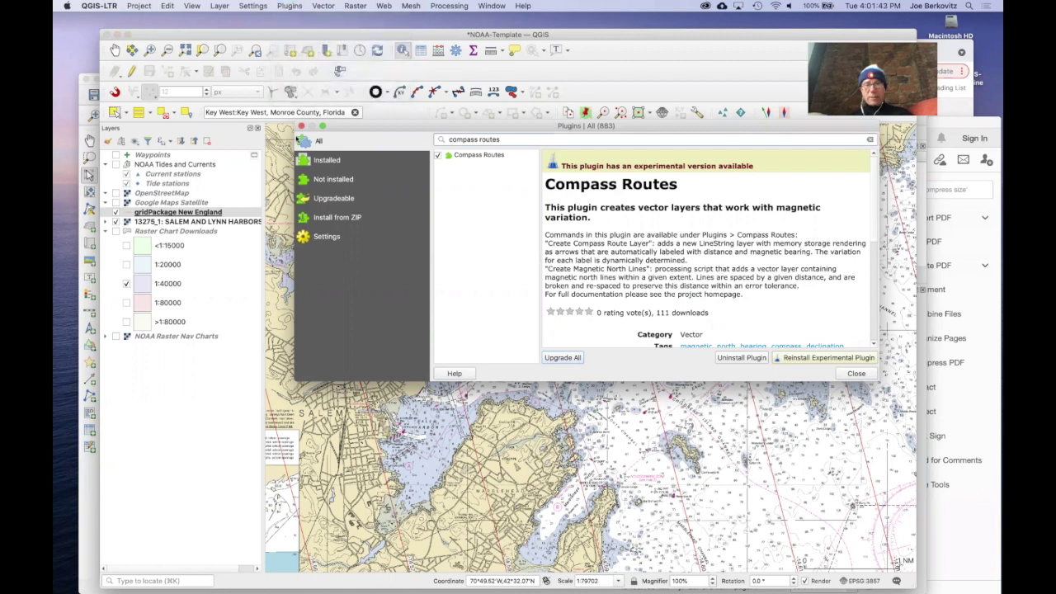
click(323, 238)
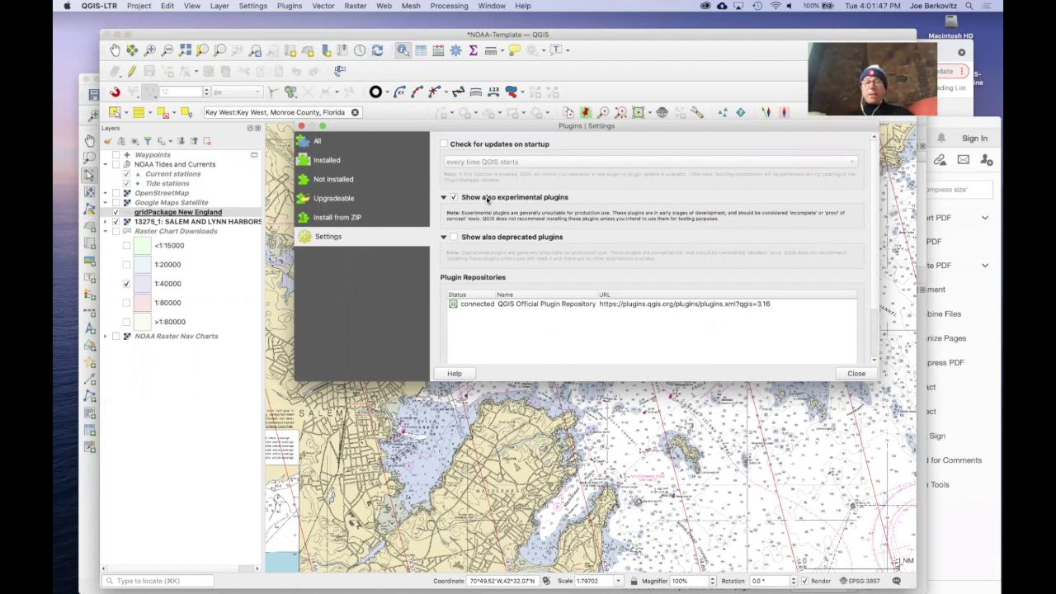
click(320, 144)
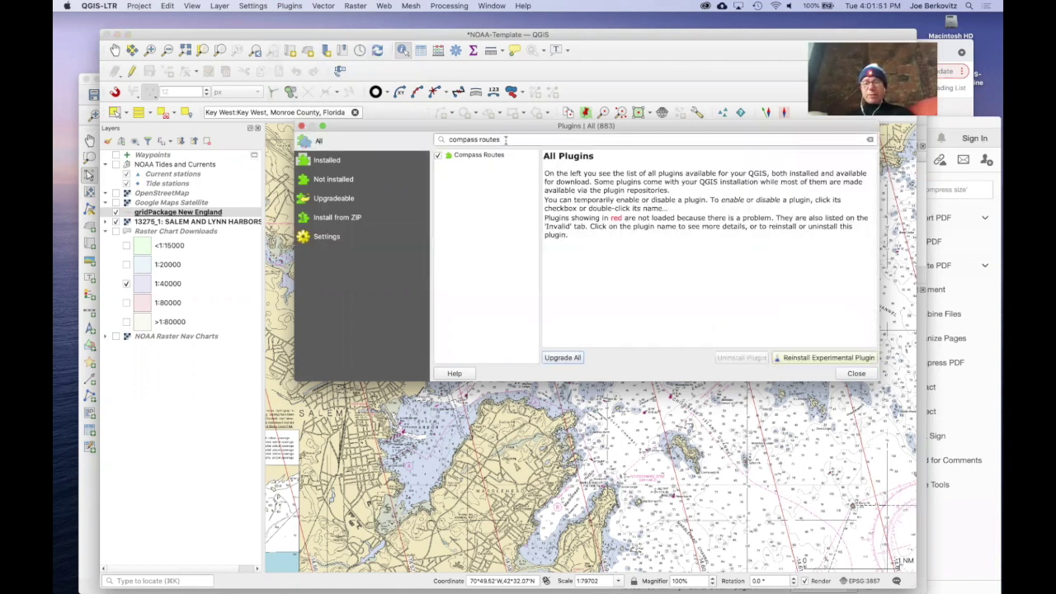
click(856, 373)
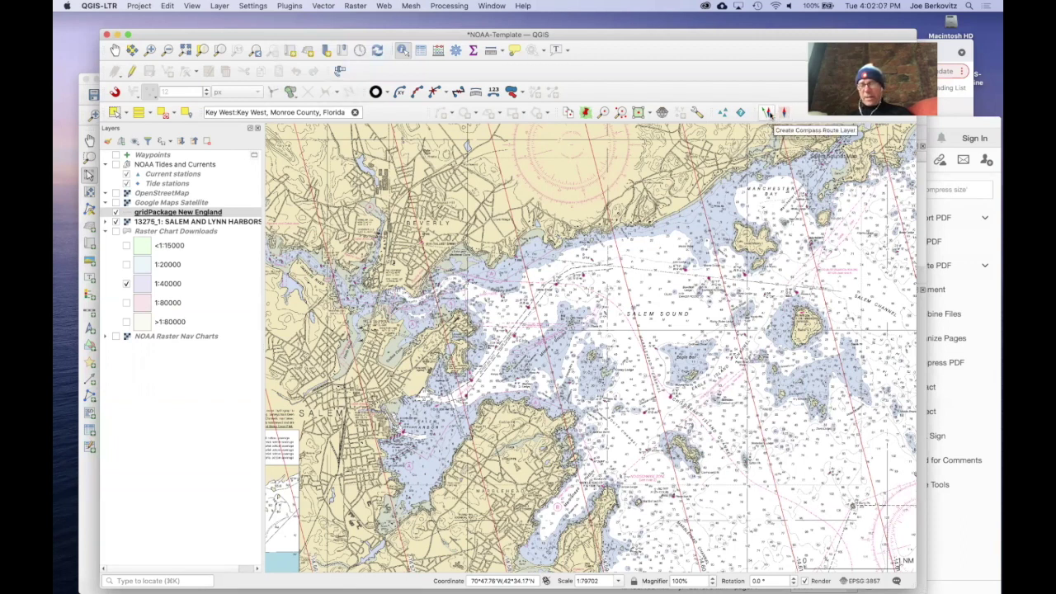
Step: Create a compass route layer as a temporary layer with the Compass Routes plugin
click(288, 6)
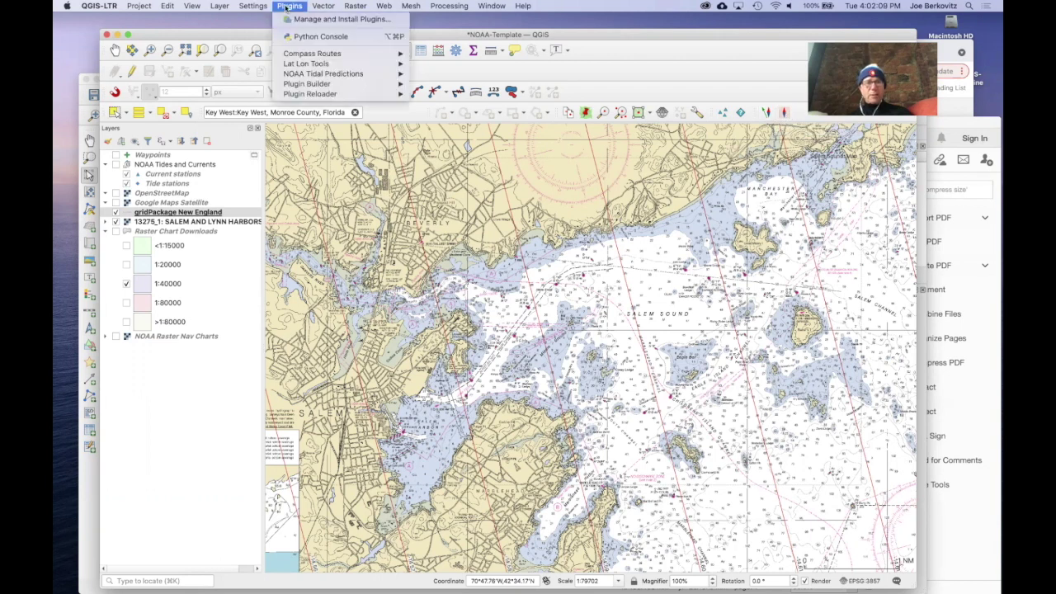
mouse_move(295, 54)
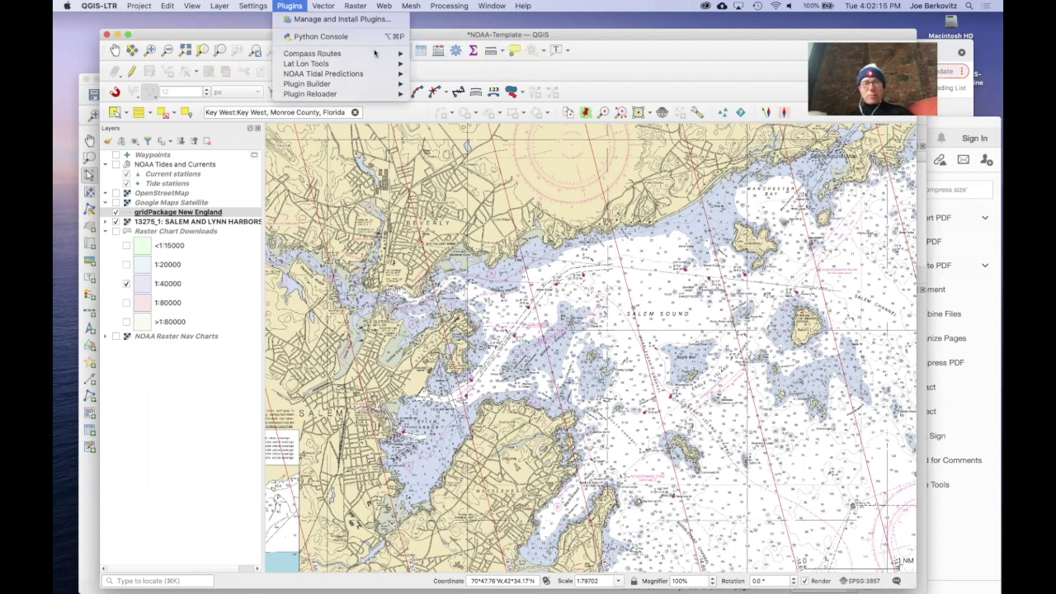
click(427, 55)
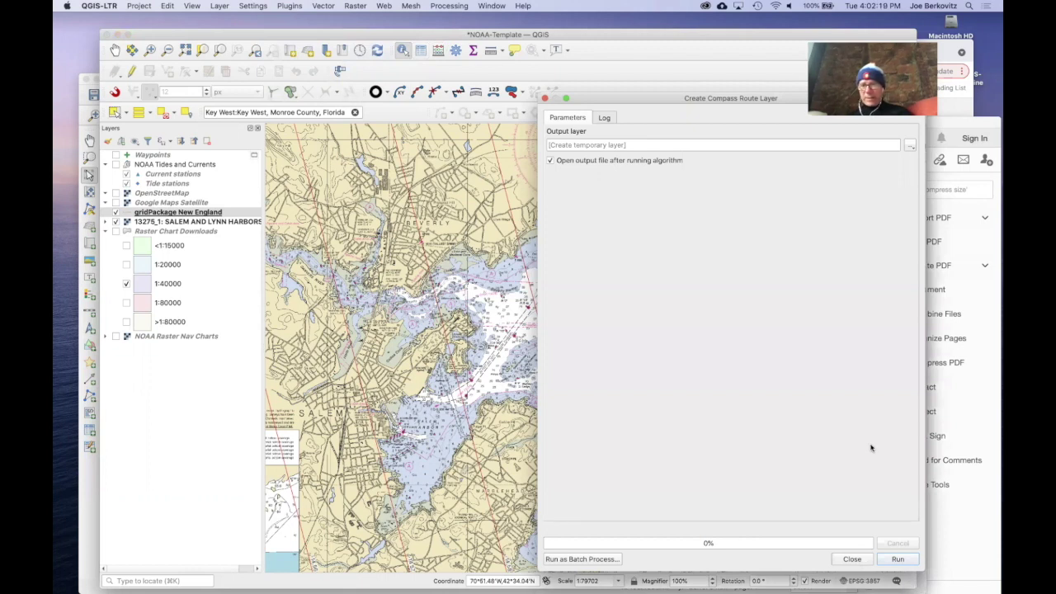
click(898, 559)
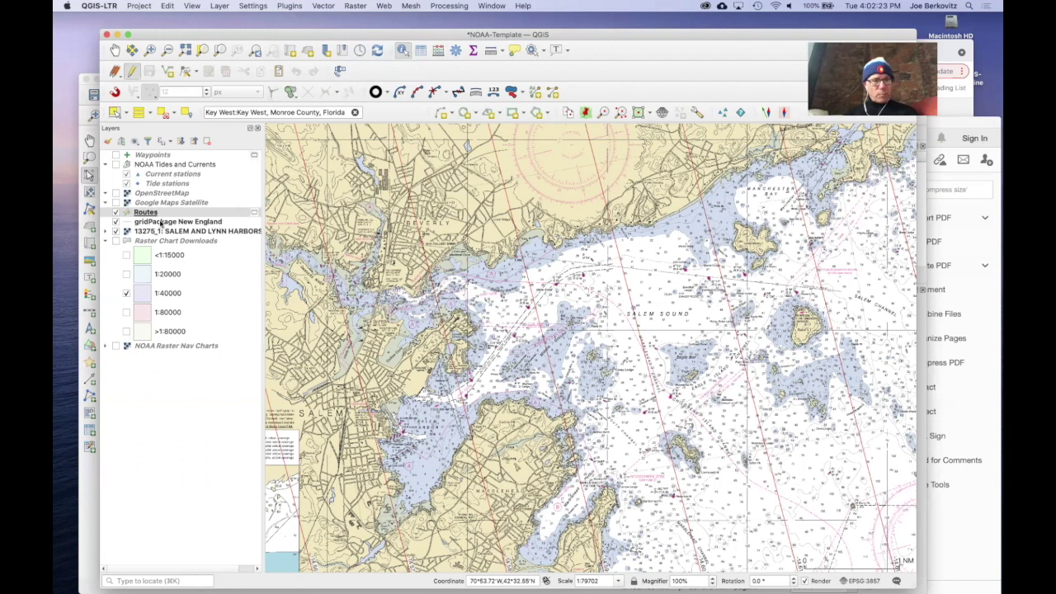
Step: Draw a three-leg line in Routes from Salem Harbor toward South Channel, with legs of about 0.79, 0.78 and 0.57 nm at 054, 103 and 146 M
click(147, 212)
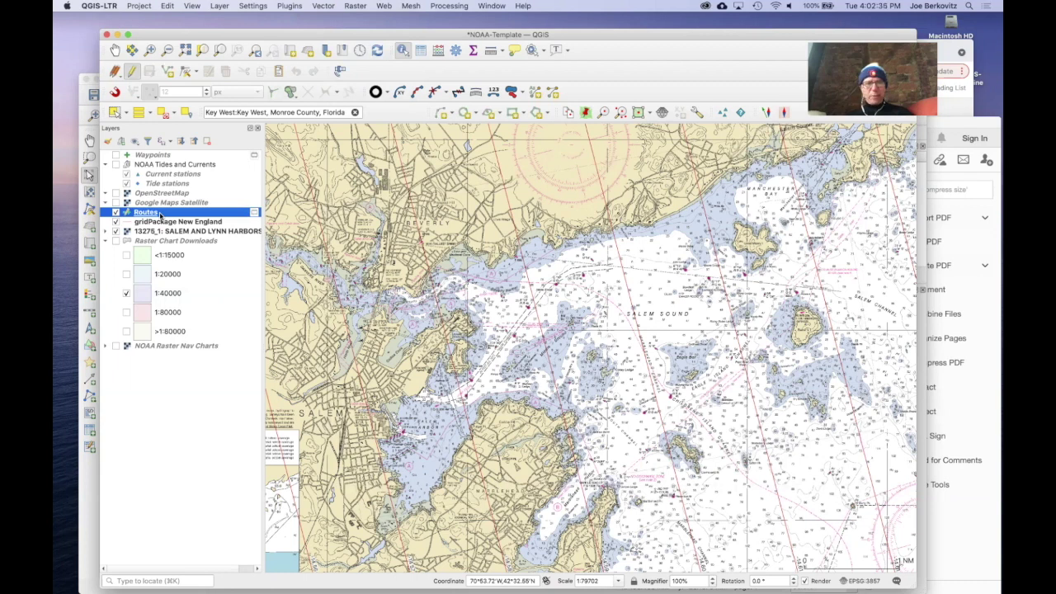
click(596, 286)
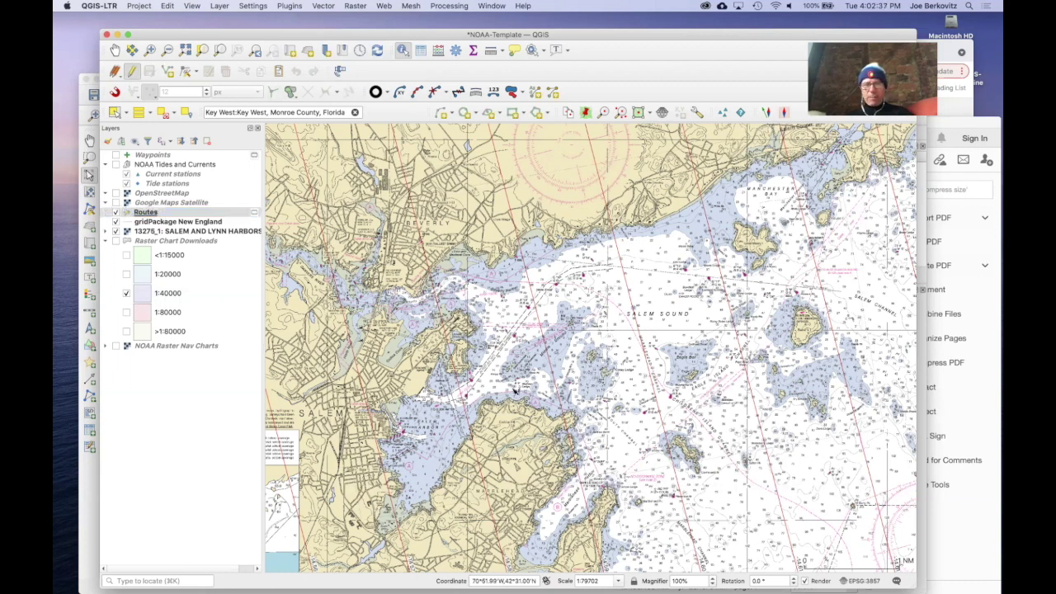
scroll(455, 423, up, 2)
scroll(455, 423, up, 1)
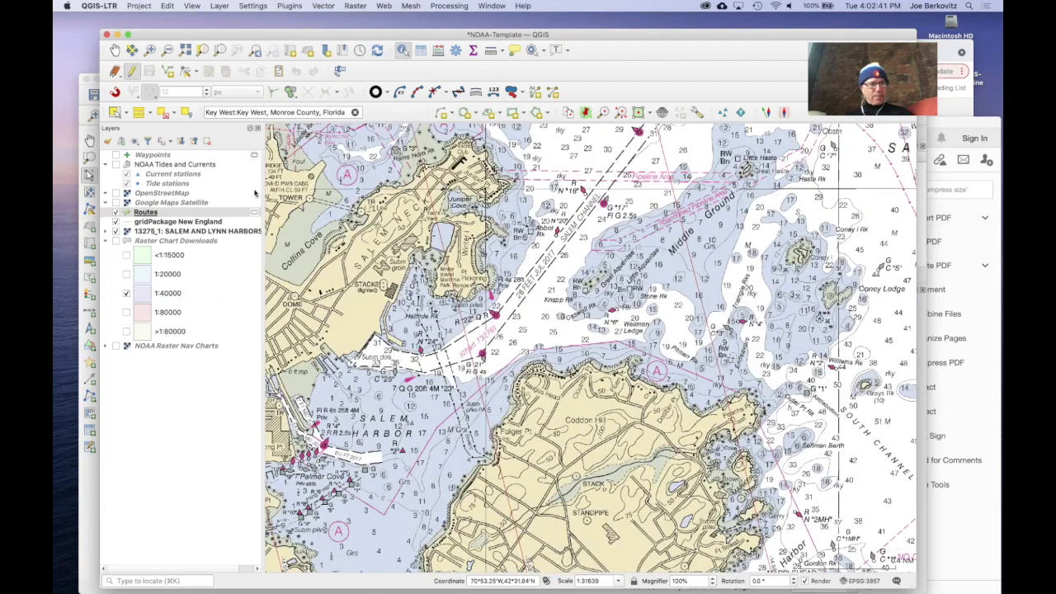
click(167, 6)
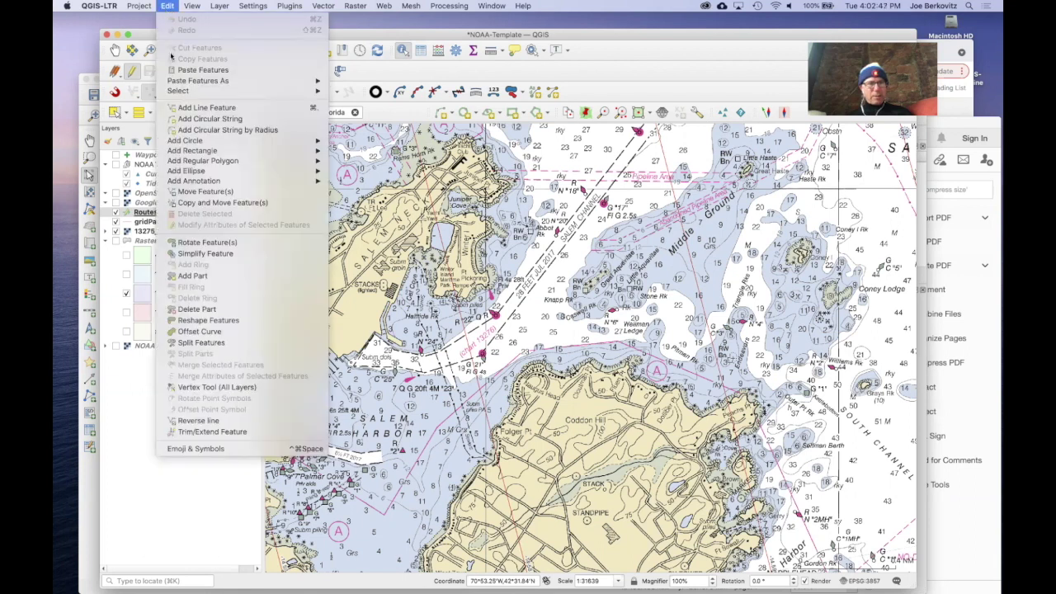
click(180, 108)
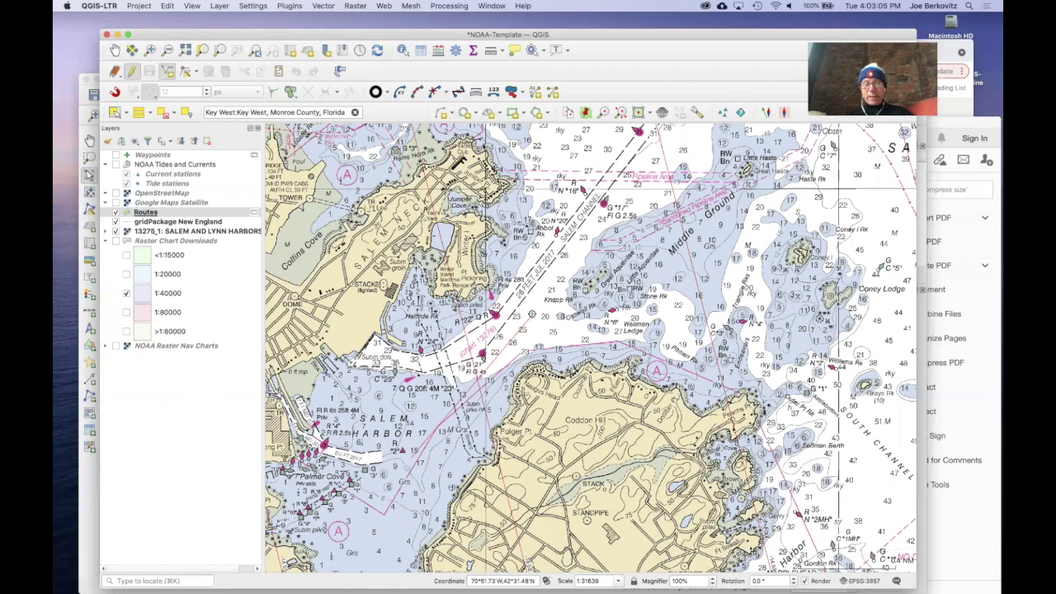
click(534, 310)
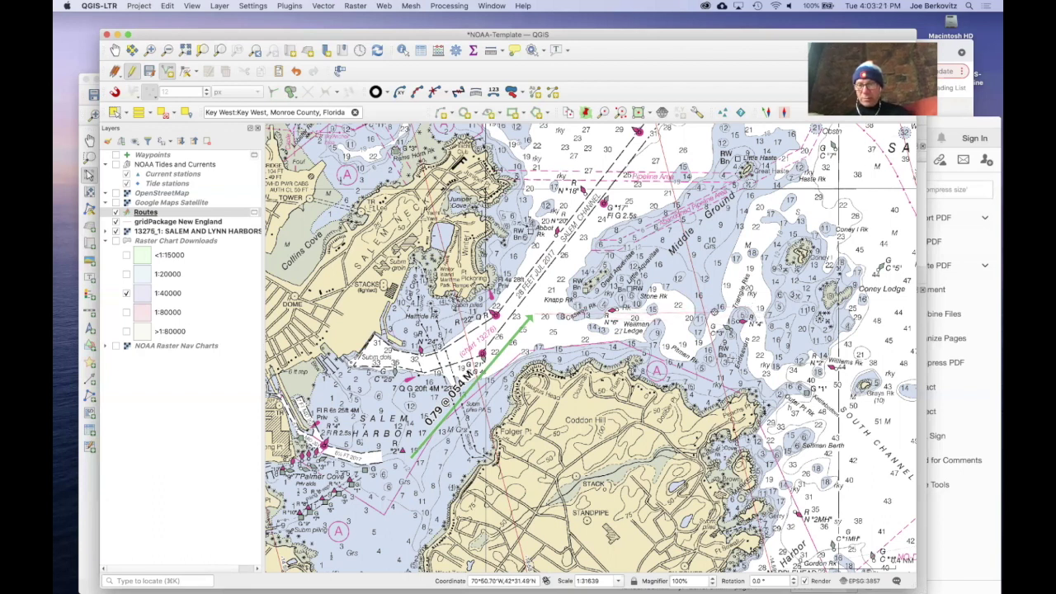
drag(529, 316, 719, 311)
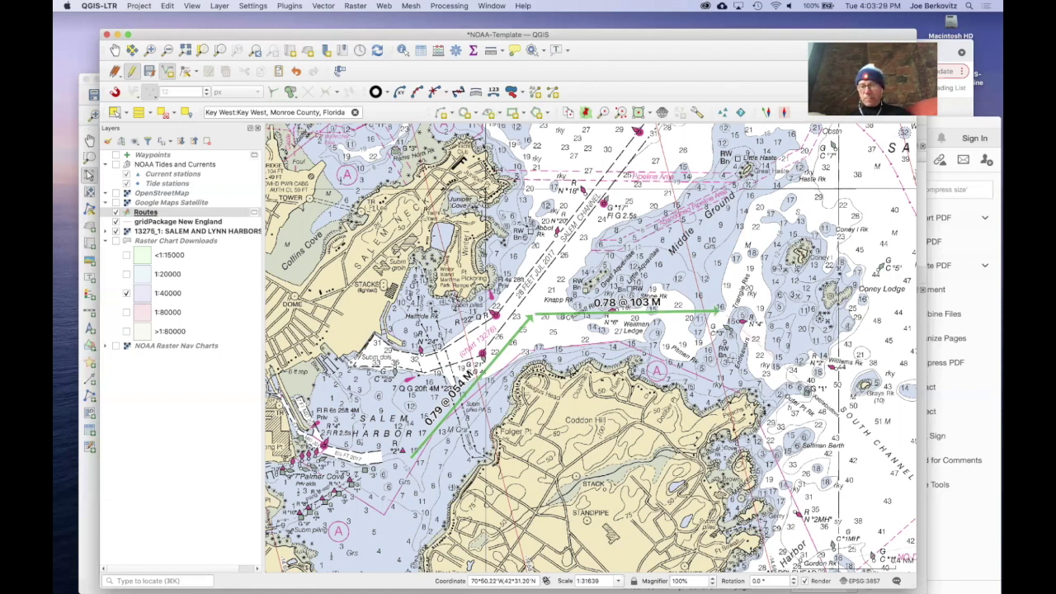
click(824, 403)
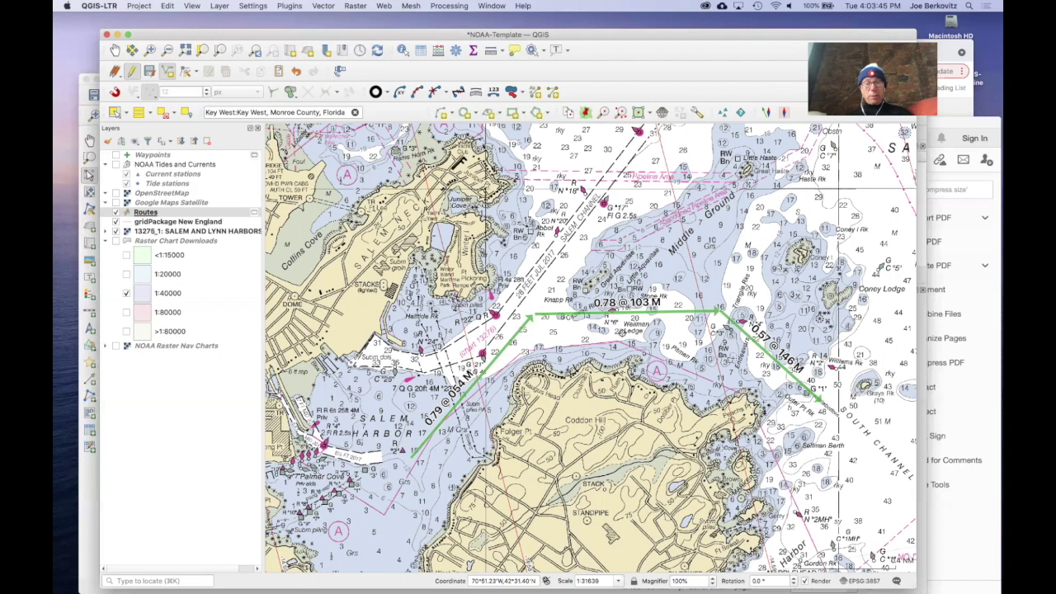
Step: Refresh the Salem Sound layout so its map includes the drawn route, and return to the main project window
key(super+grave)
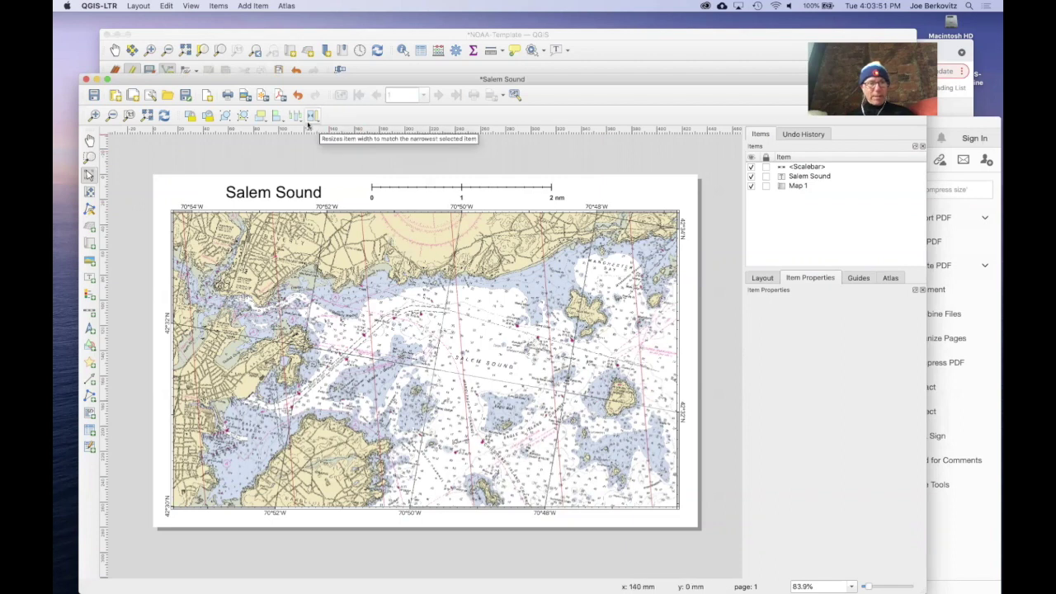
click(163, 117)
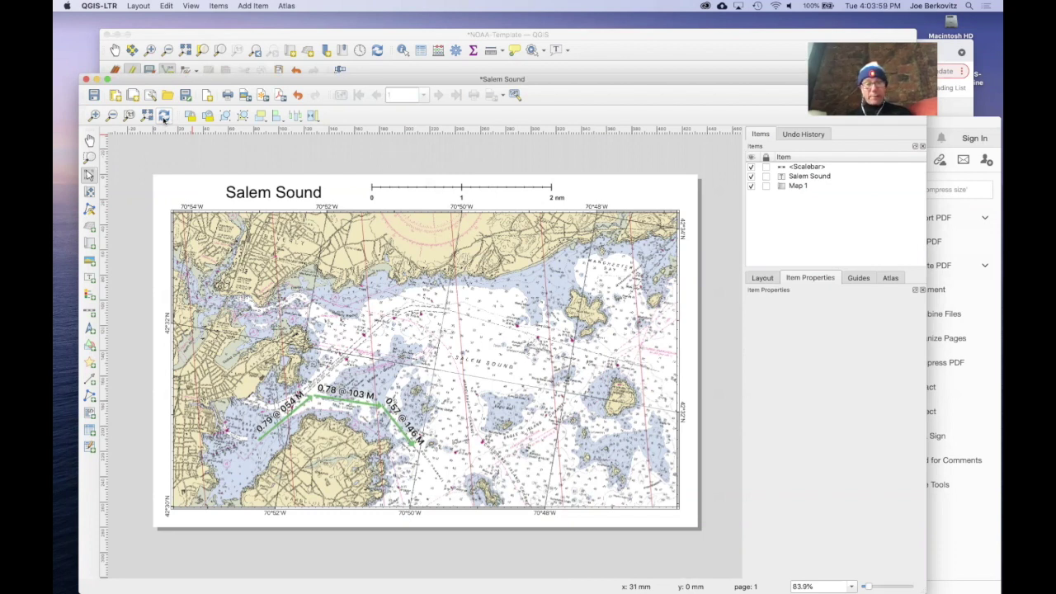
key(super+grave)
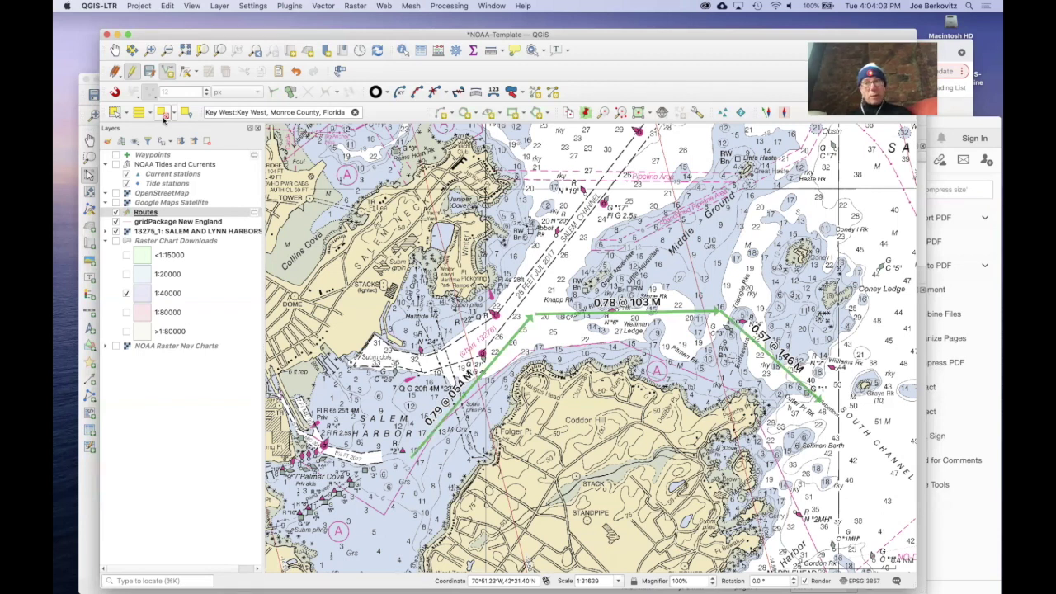
Step: Replace the 13275 chart with the Google Maps Satellite layer and move Routes directly above the NOAA Tides and Currents group
click(117, 232)
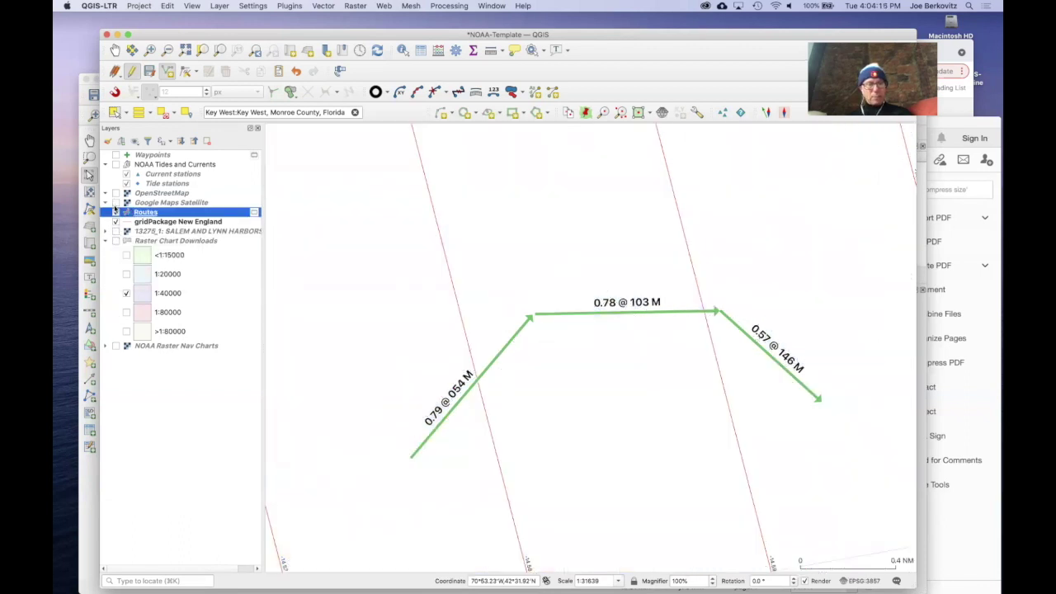
click(116, 202)
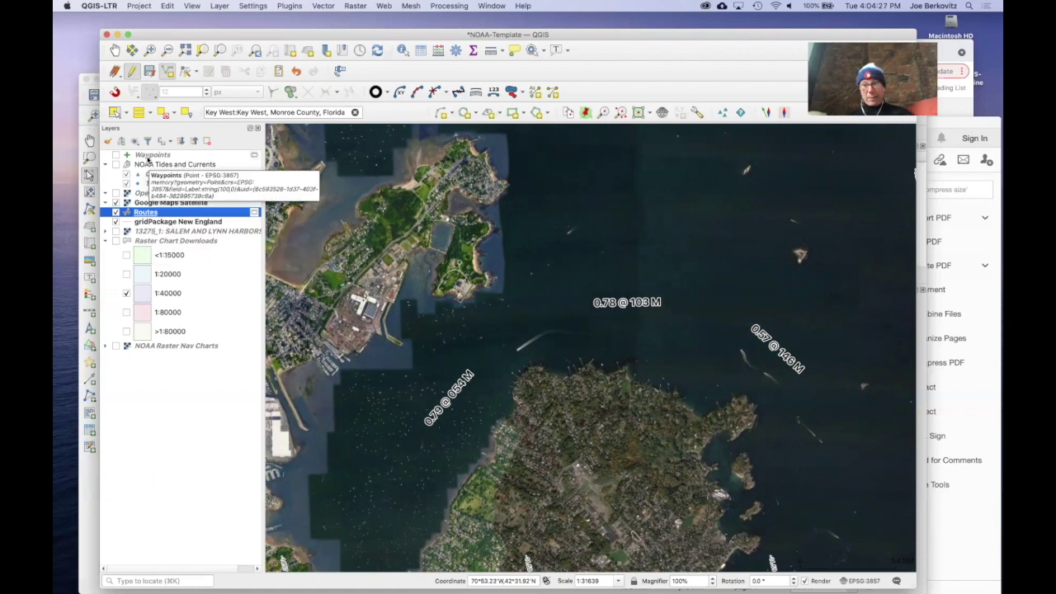
click(546, 274)
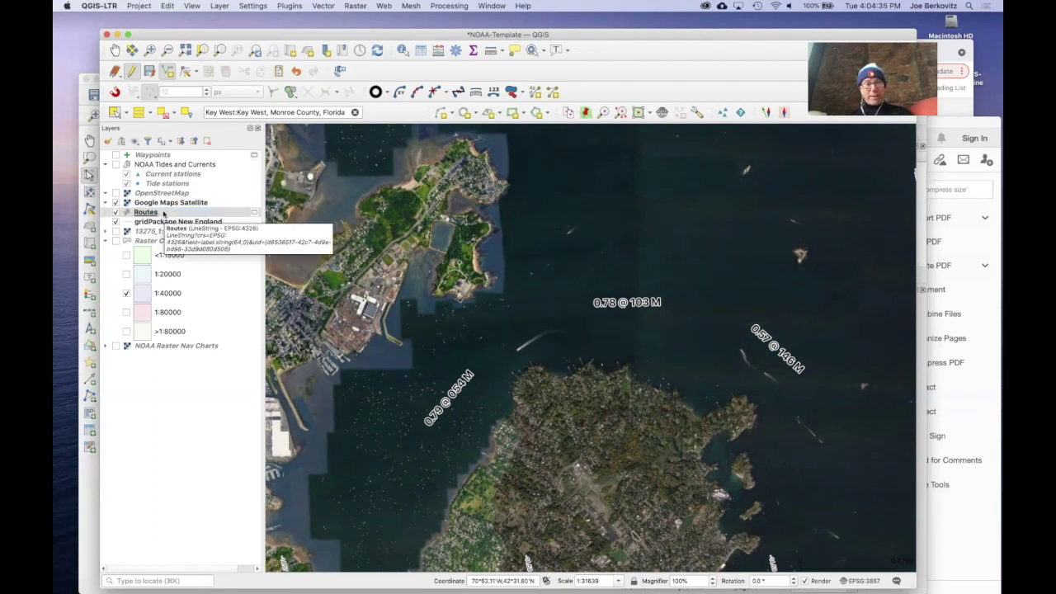
drag(164, 213, 162, 166)
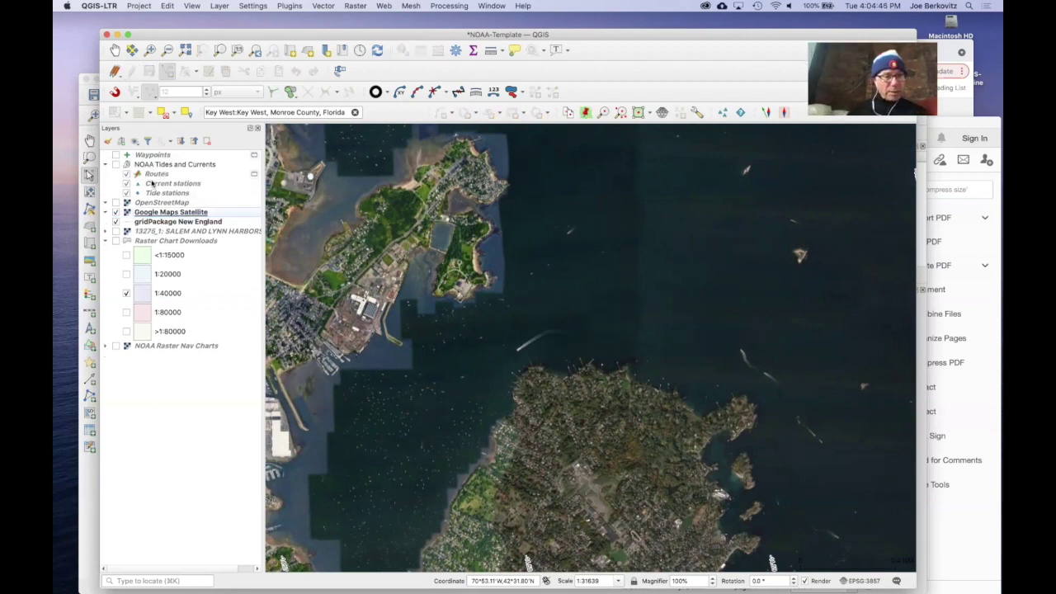
drag(159, 176, 156, 163)
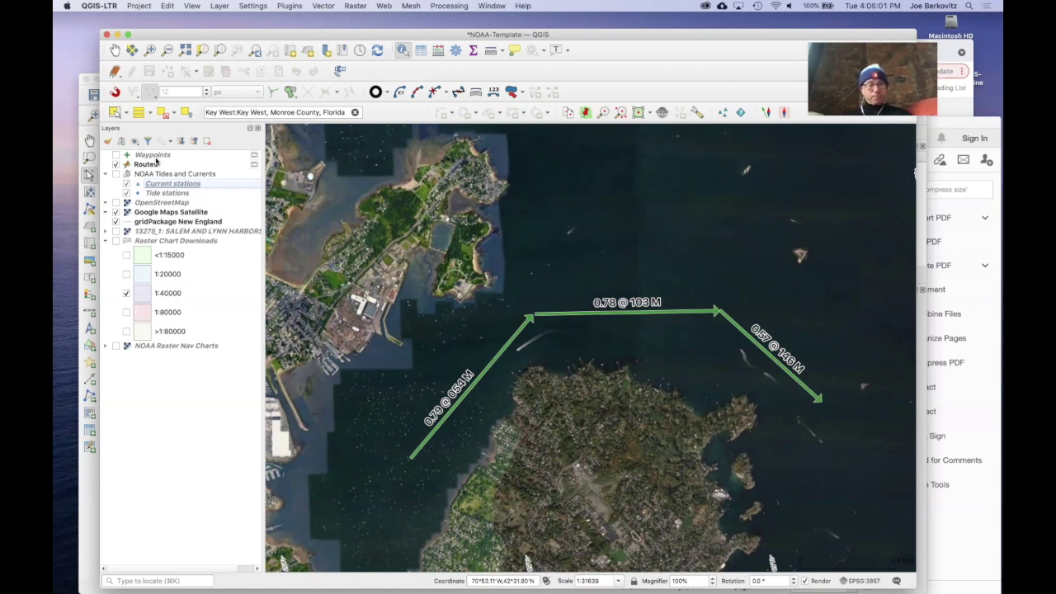
Step: Hide gridPackage New England and create temporary magnetic north lines over the map canvas extent, keeping the 1 nautical mile spacing
click(116, 222)
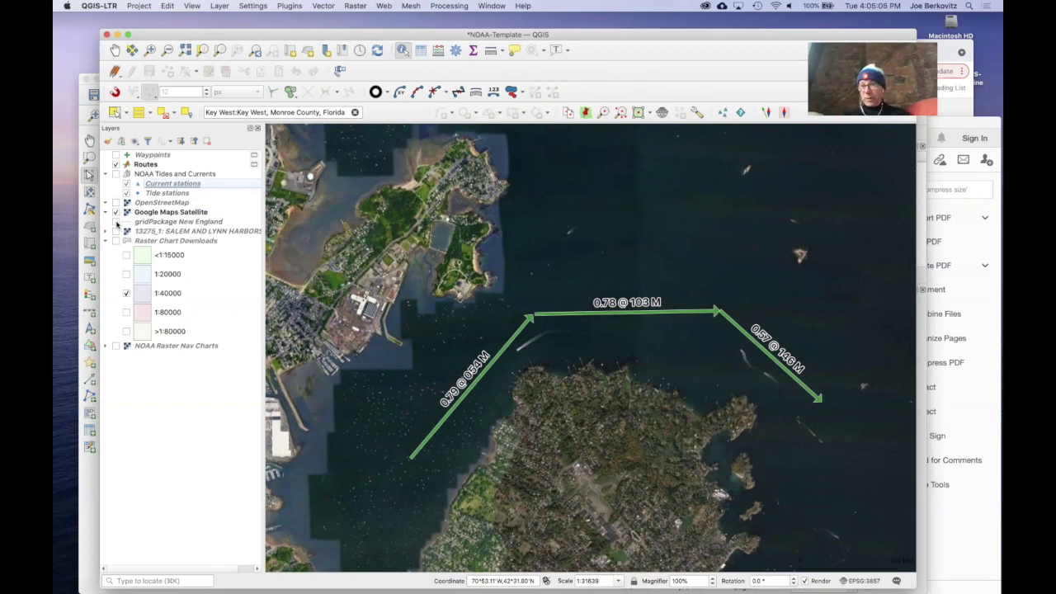
click(290, 6)
mouse_move(330, 54)
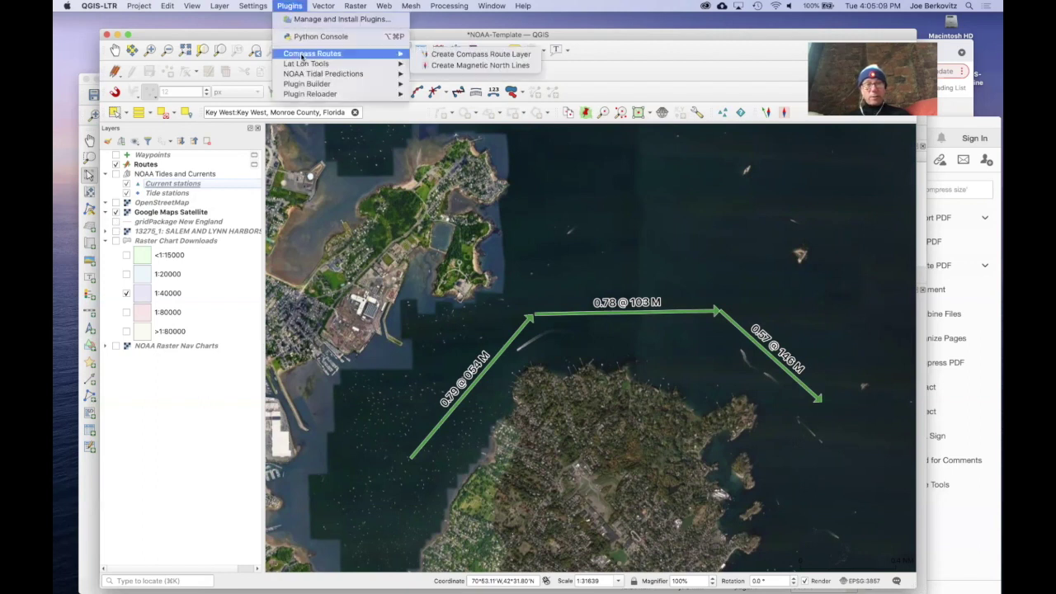
click(459, 66)
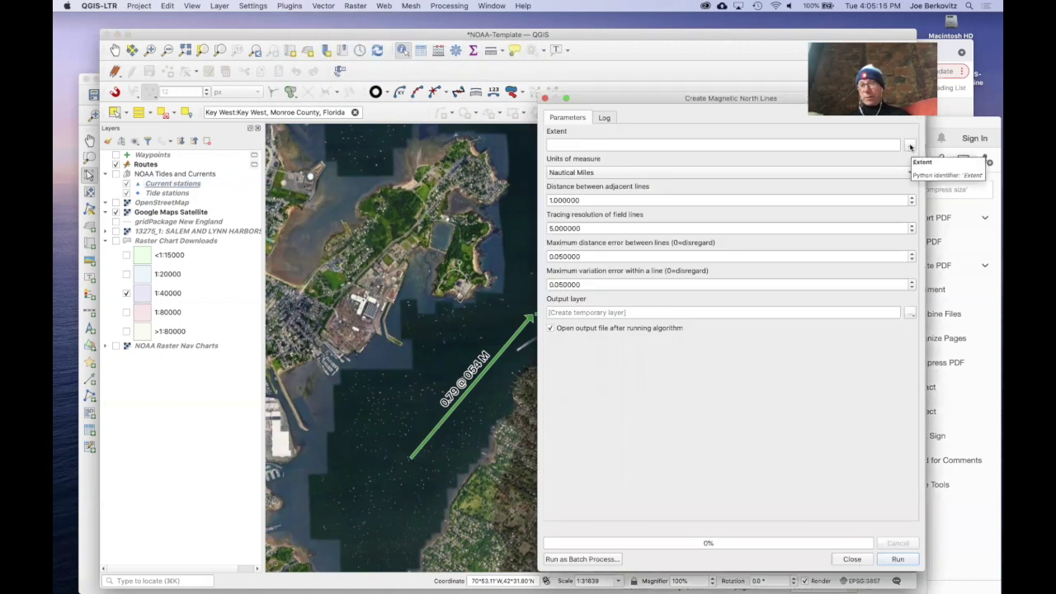
click(911, 145)
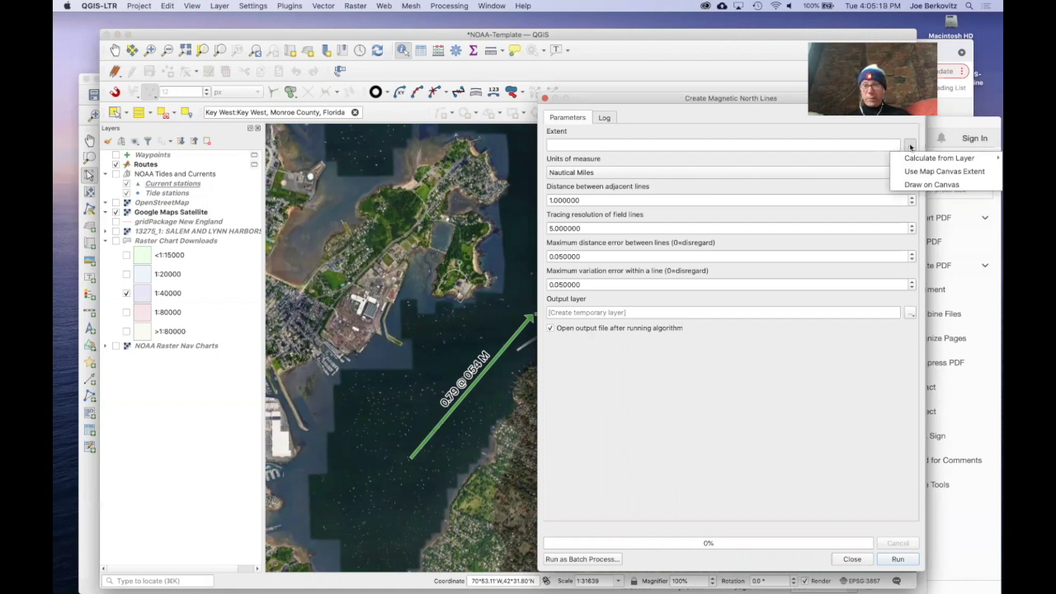
click(916, 171)
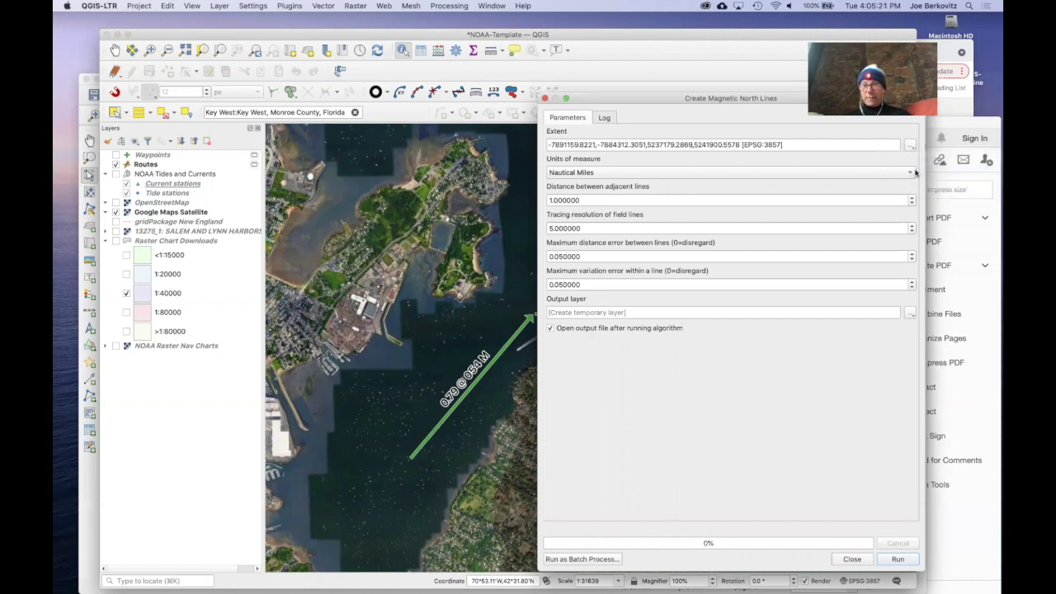
click(899, 559)
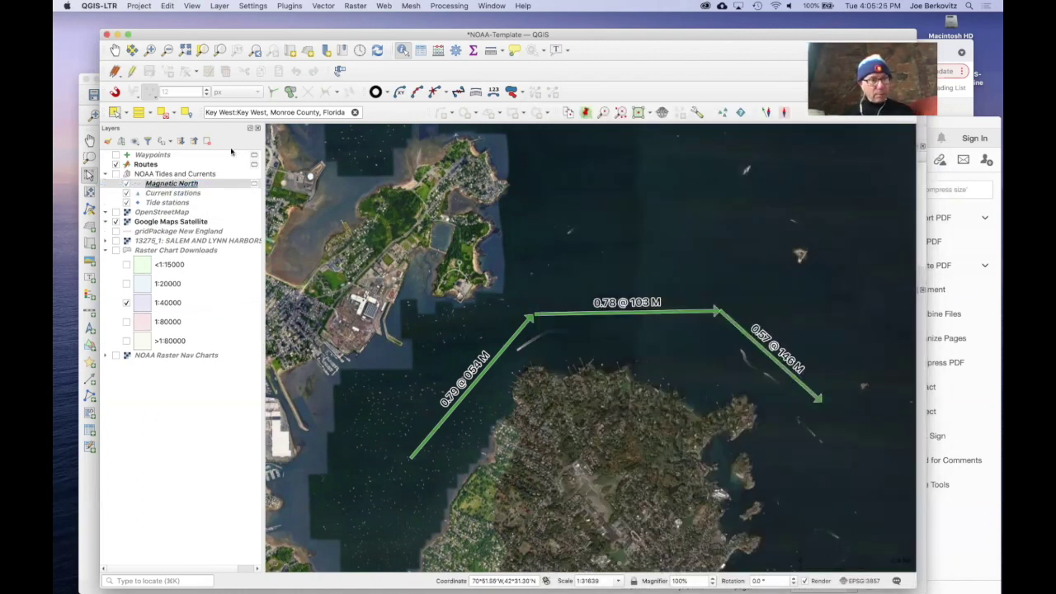
Step: Move the Magnetic North layer out of the NOAA Tides and Currents group to just below Routes and select it
drag(164, 184, 160, 172)
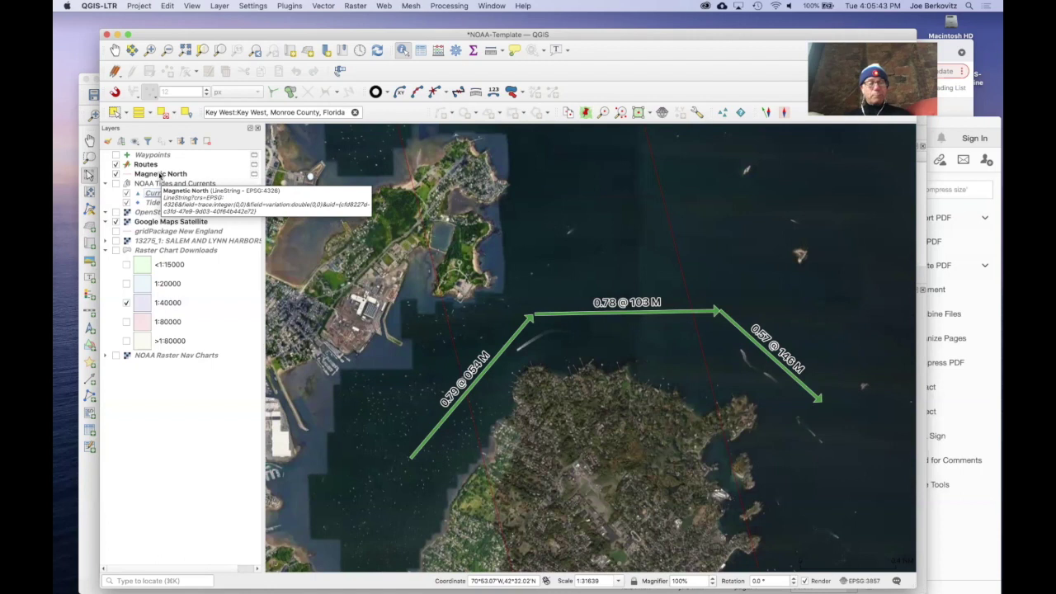
click(160, 175)
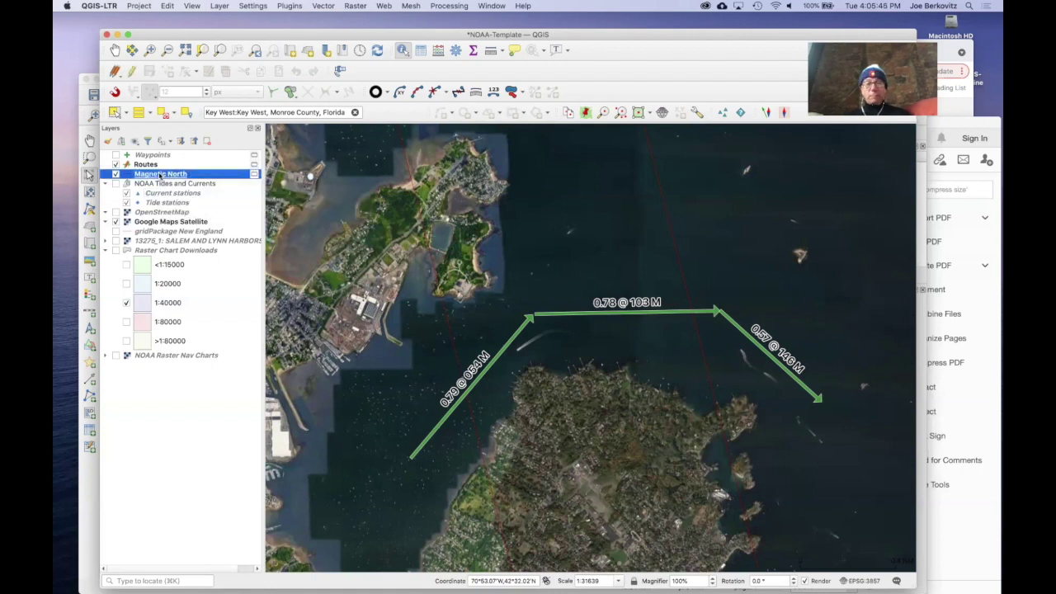